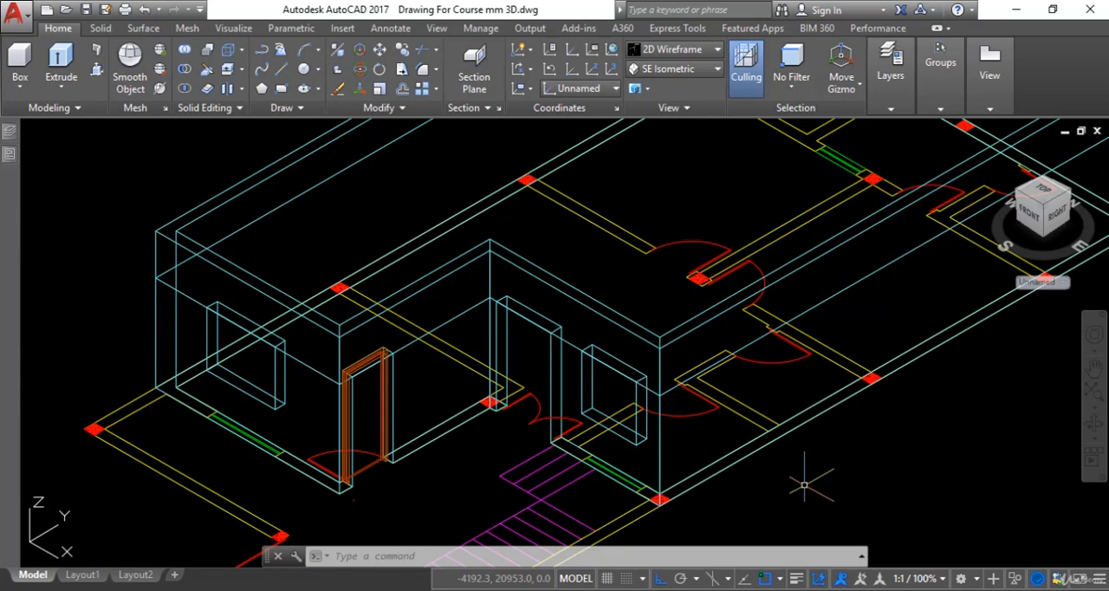
Make Door Frame the current layer in the layer list
{"action": "mouse_move", "coordinate": [9, 132]}
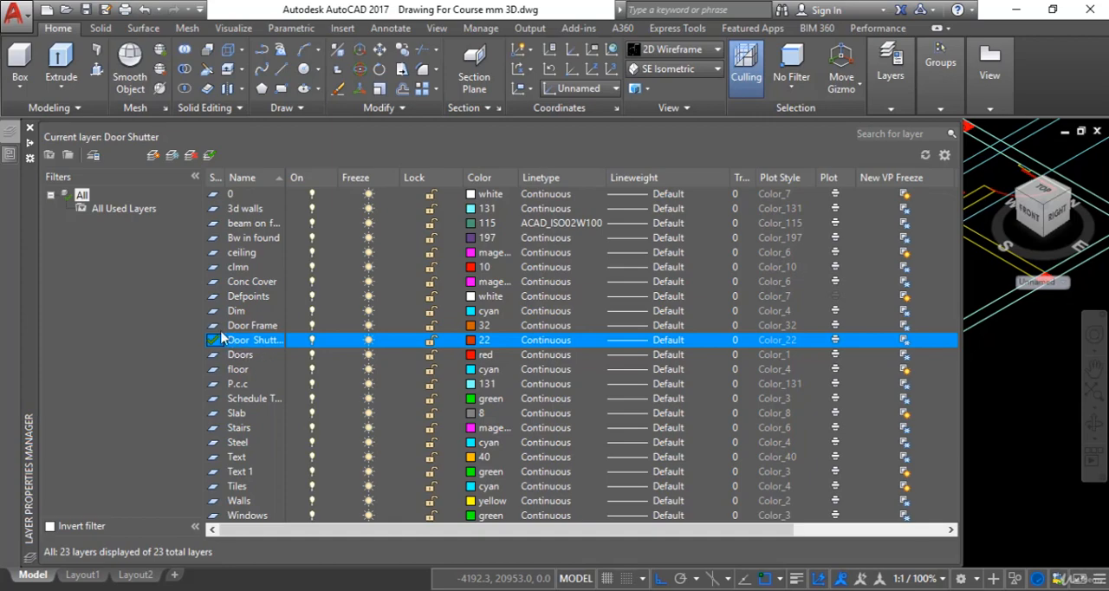
{"action": "left_click", "coordinate": [251, 326]}
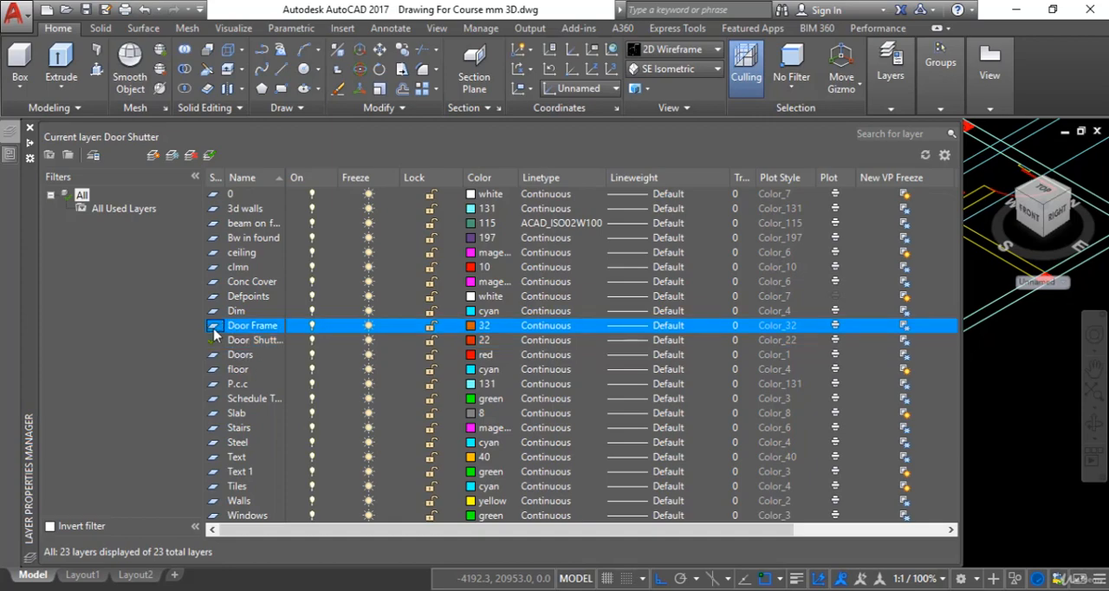
{"action": "left_click", "coordinate": [210, 158]}
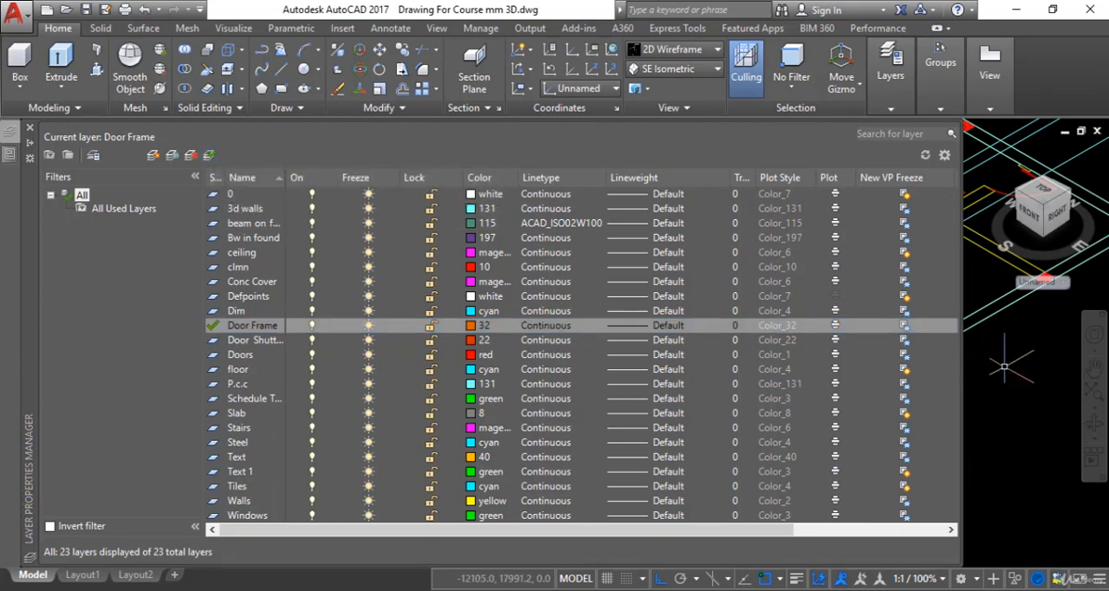
{"action": "scroll", "coordinate": [464, 426], "scroll_direction": "up", "scroll_amount": 3}
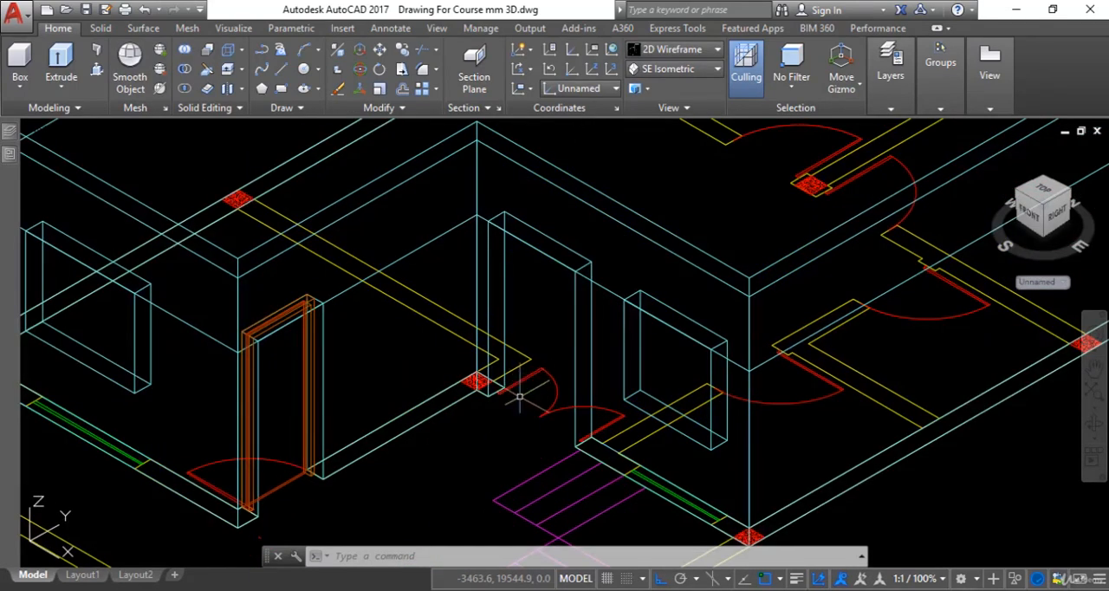
{"action": "type", "text": "l"}
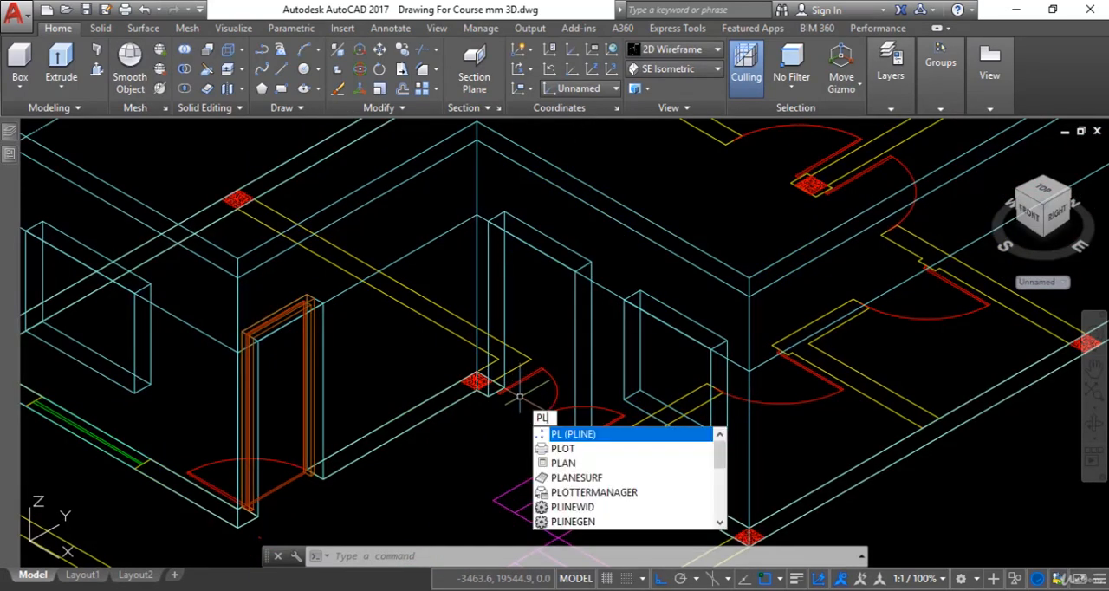
{"action": "key", "text": "Return"}
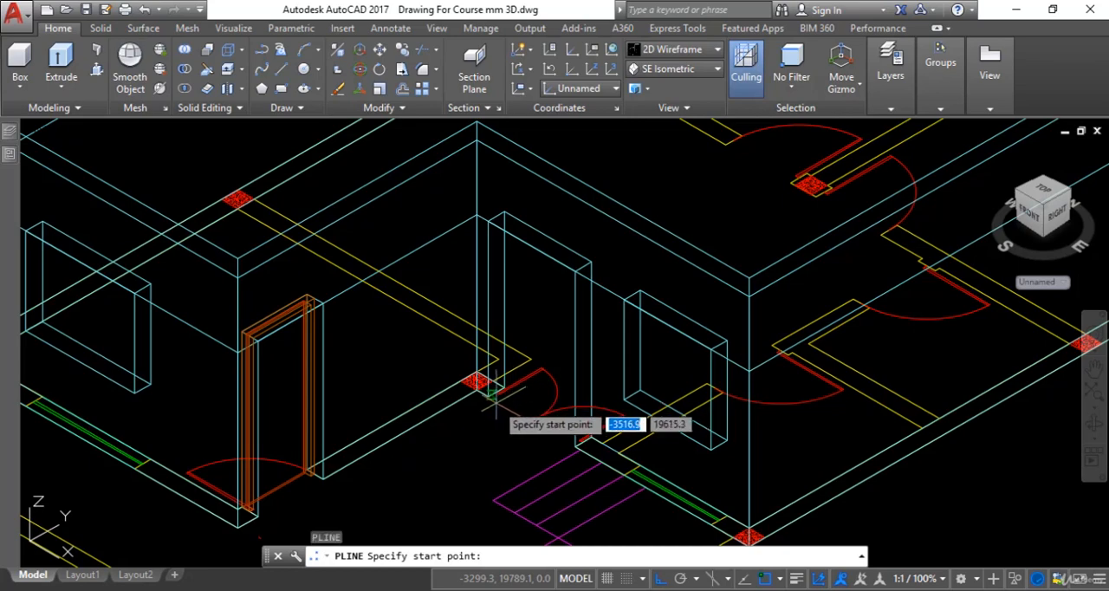
{"action": "scroll", "coordinate": [491, 392], "scroll_direction": "up", "scroll_amount": 4}
{"action": "left_click", "coordinate": [446, 344]}
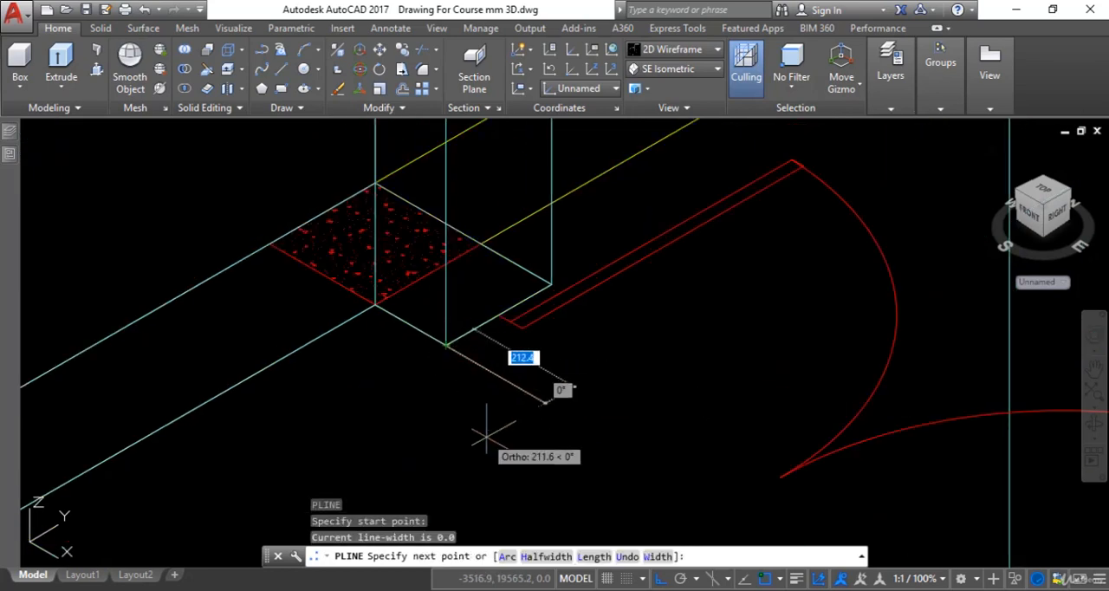
{"action": "scroll", "coordinate": [486, 436], "scroll_direction": "down", "scroll_amount": 4}
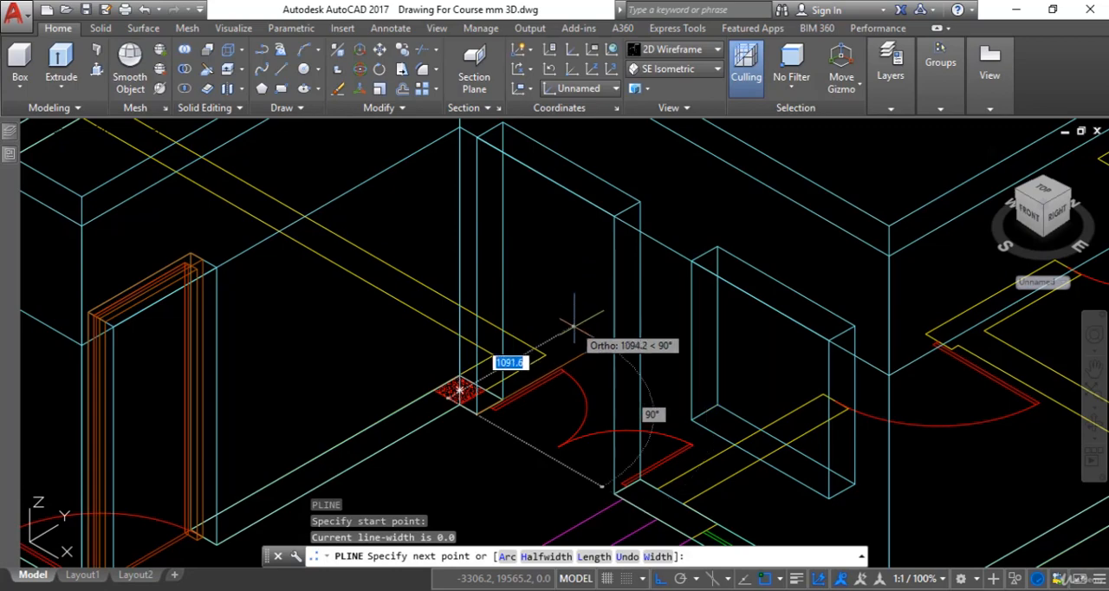
{"action": "scroll", "coordinate": [555, 329], "scroll_direction": "down", "scroll_amount": 1}
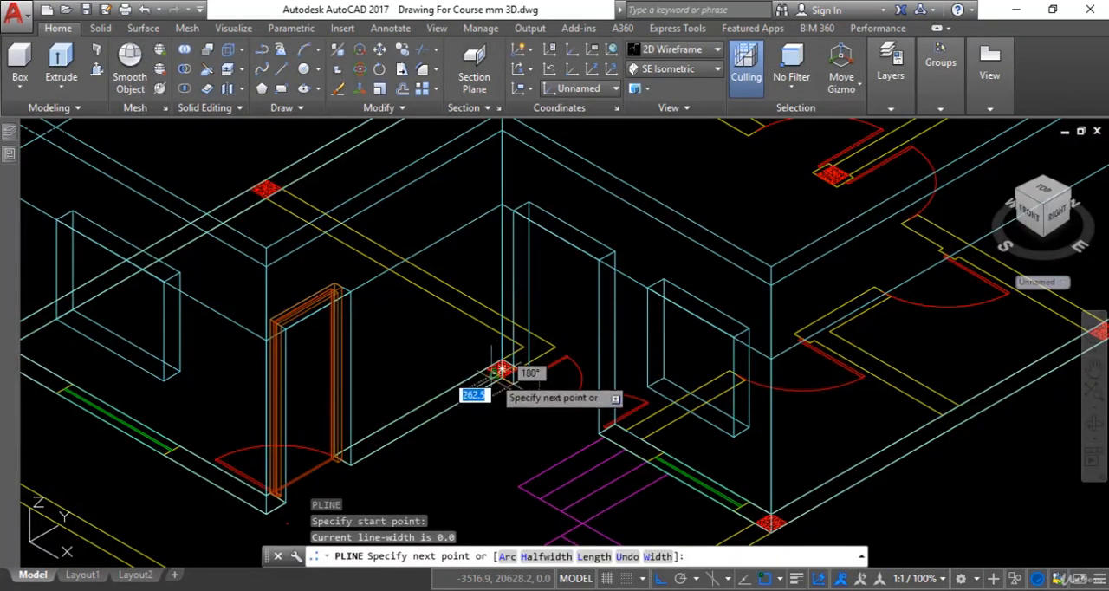
{"action": "key", "text": "Escape"}
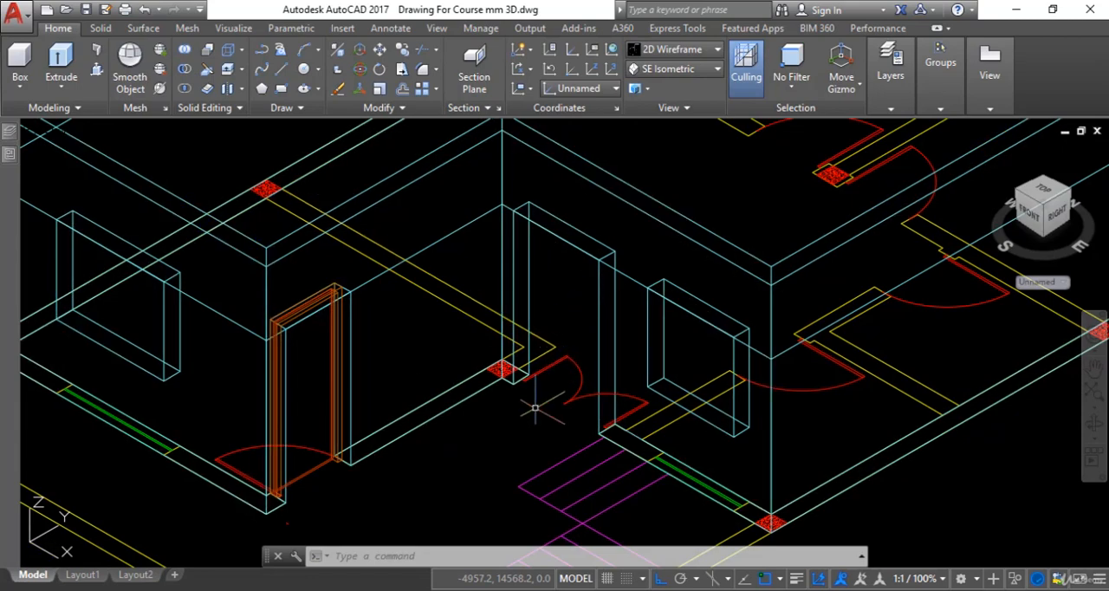
Align the UCS to the double-door opening's outer face, with origin at its lower corner near the column, X along the floor and Y upward
{"action": "scroll", "coordinate": [535, 407], "scroll_direction": "up", "scroll_amount": 2}
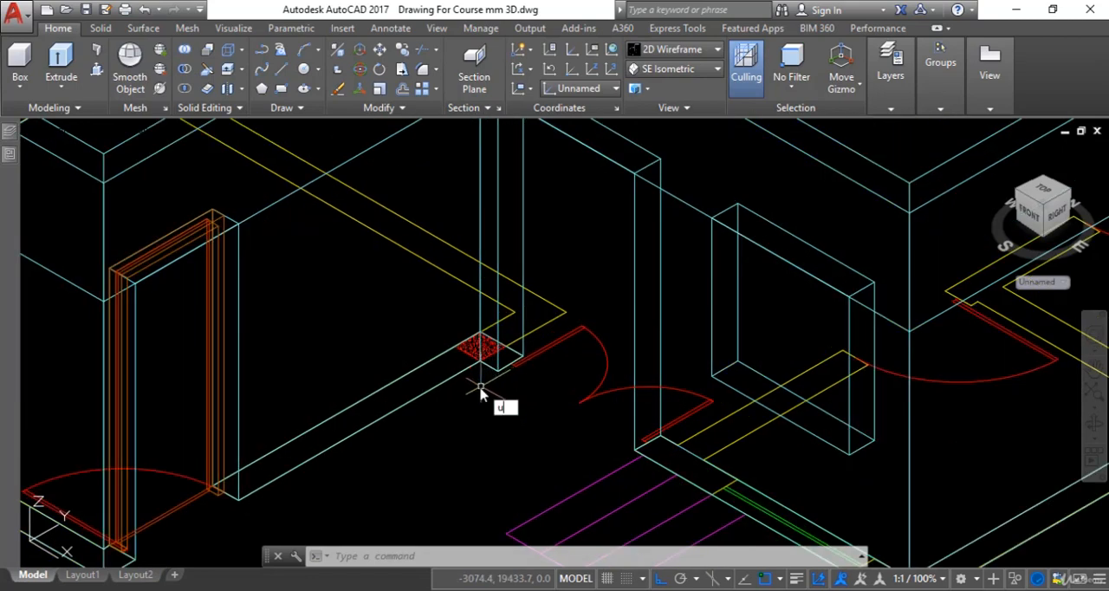
{"action": "type", "text": "c"}
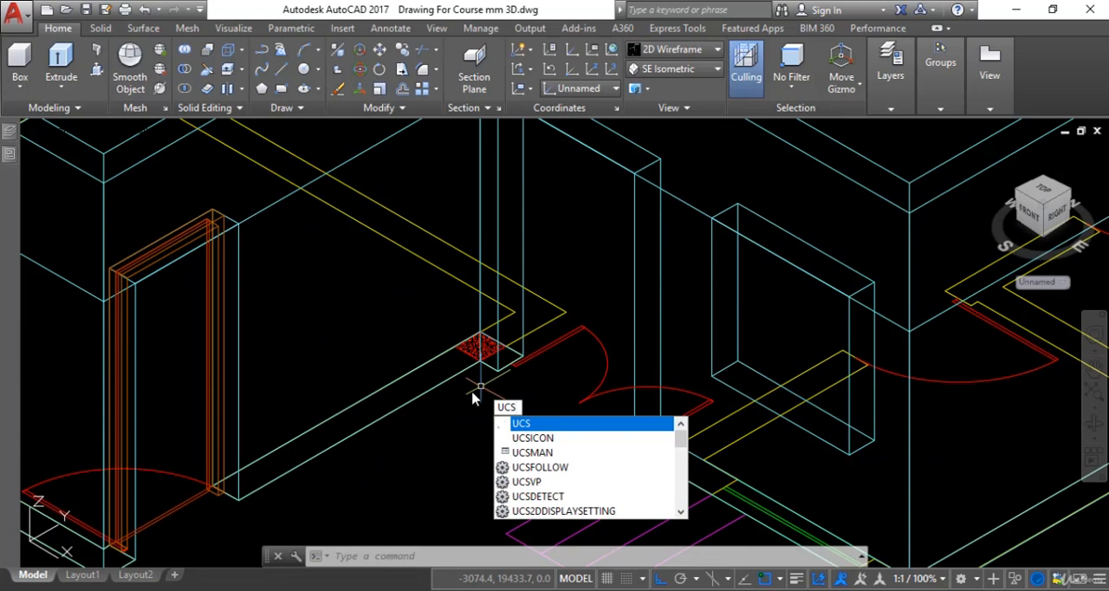
{"action": "key", "text": "Return"}
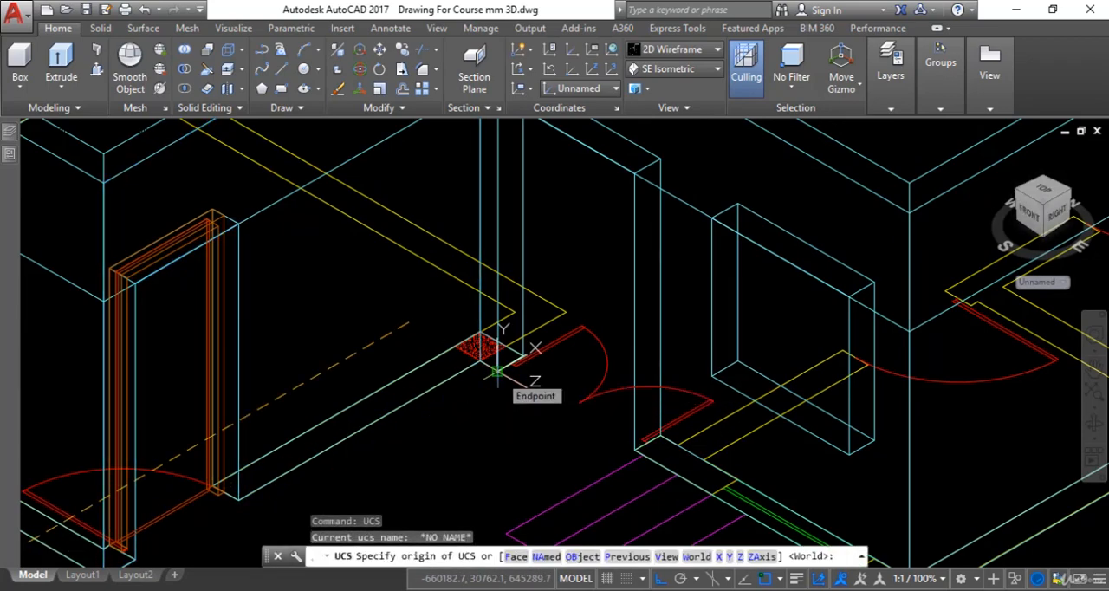
{"action": "left_click", "coordinate": [498, 372]}
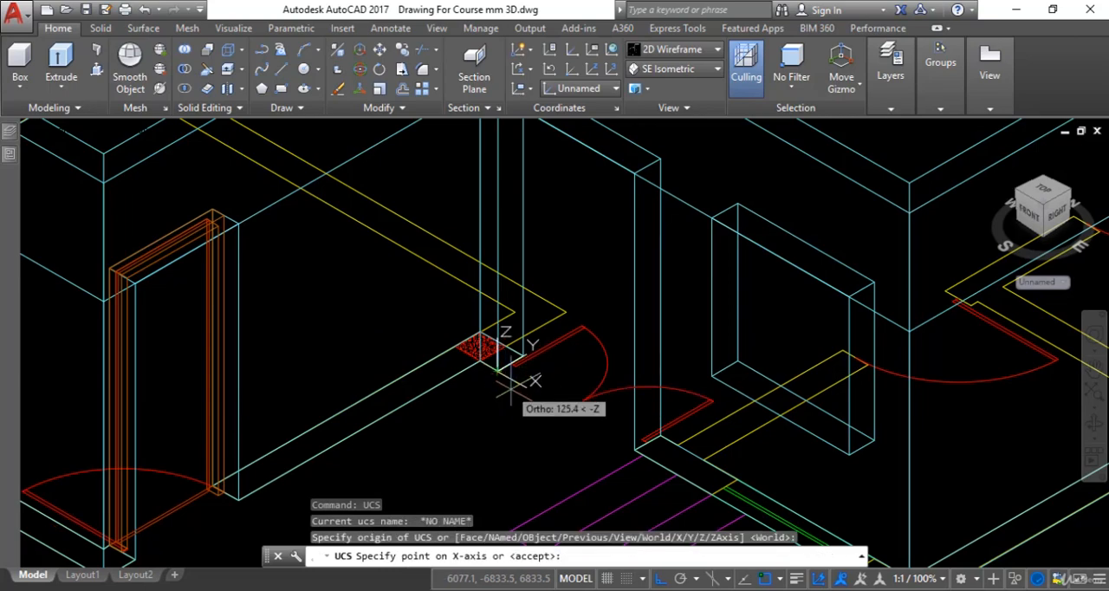
{"action": "left_click", "coordinate": [635, 449]}
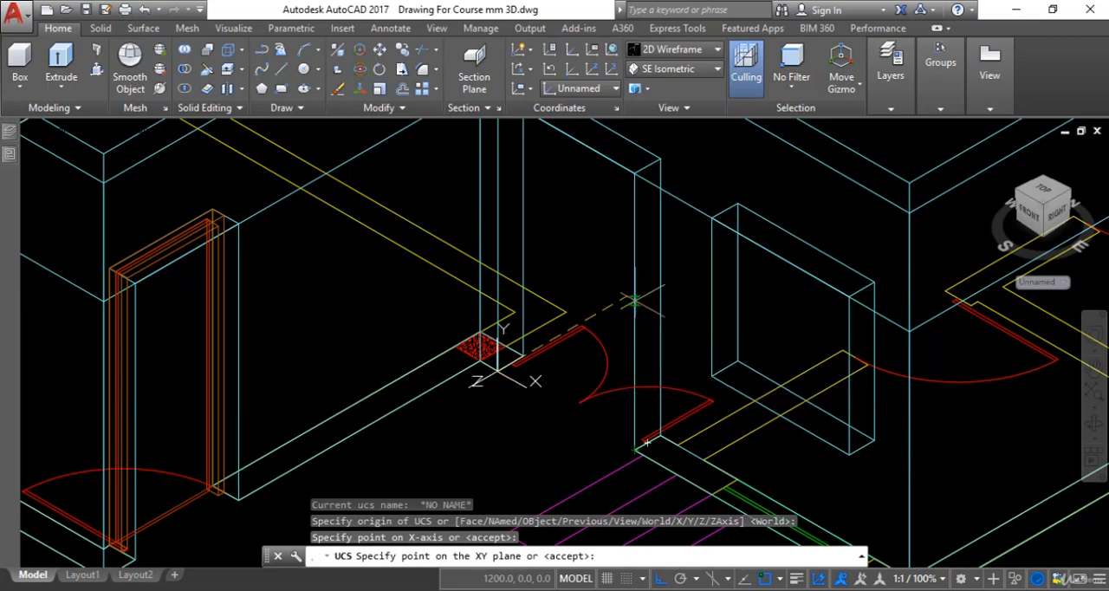
{"action": "left_click", "coordinate": [633, 176]}
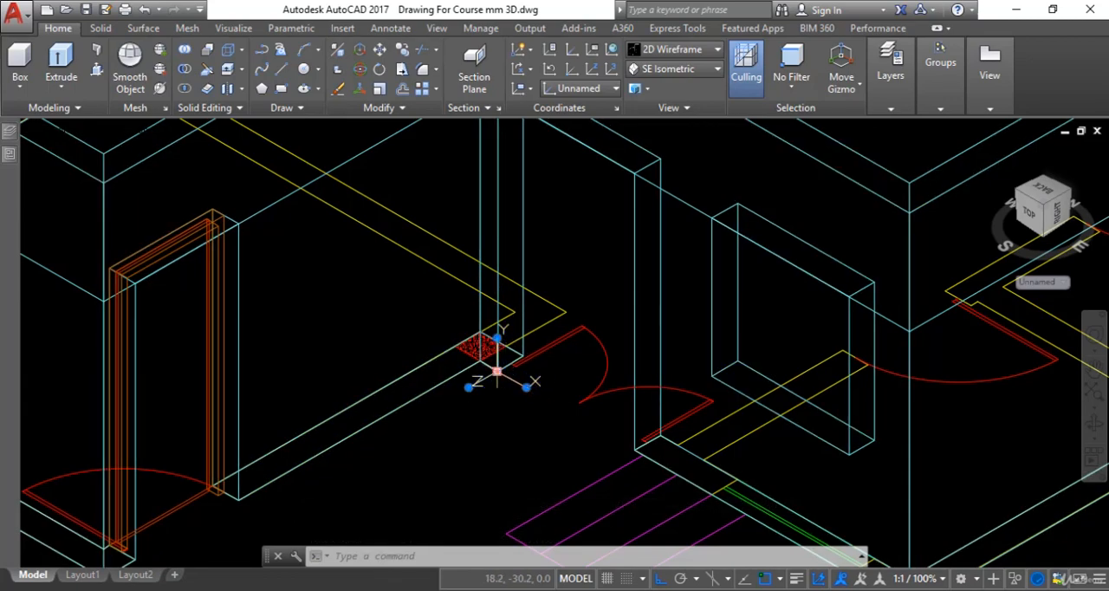
{"action": "scroll", "coordinate": [481, 347], "scroll_direction": "down", "scroll_amount": 3}
{"action": "mouse_move", "coordinate": [477, 401]}
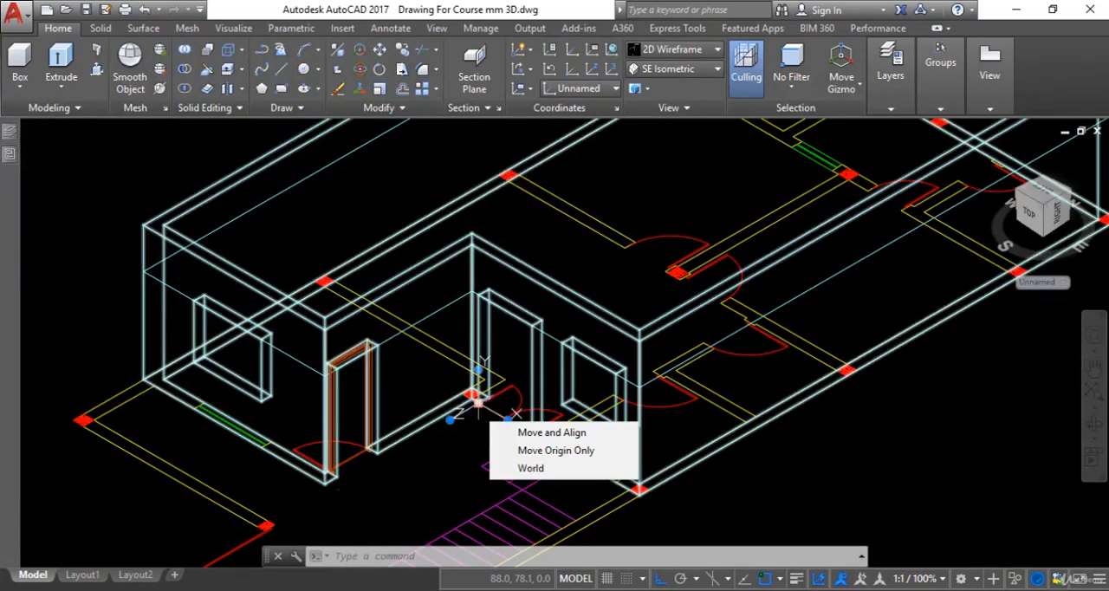
{"action": "left_click", "coordinate": [477, 400]}
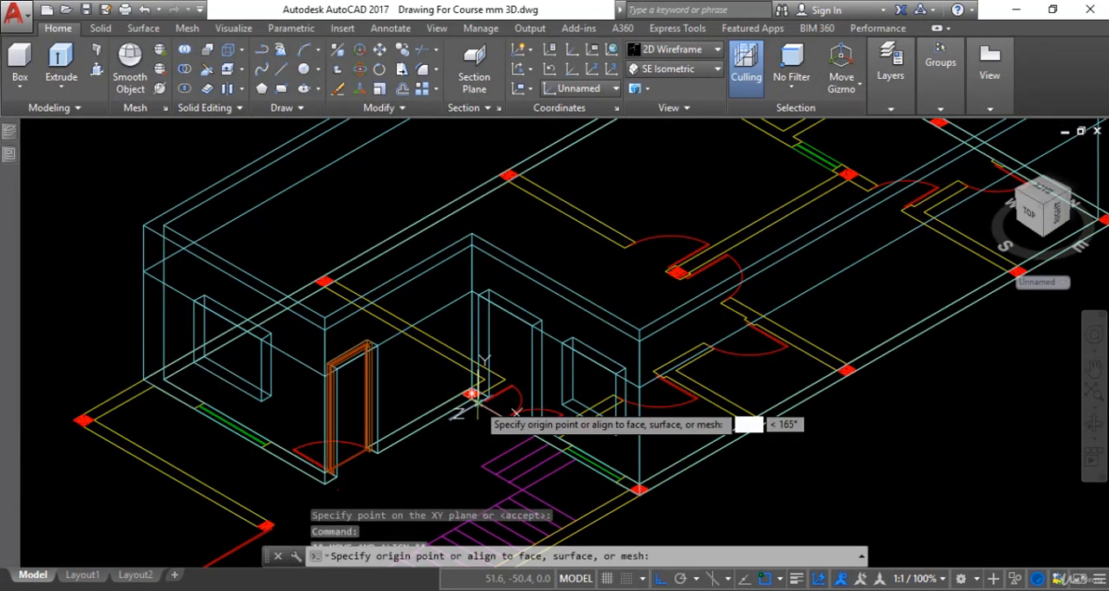
{"action": "scroll", "coordinate": [457, 414], "scroll_direction": "down", "scroll_amount": 4}
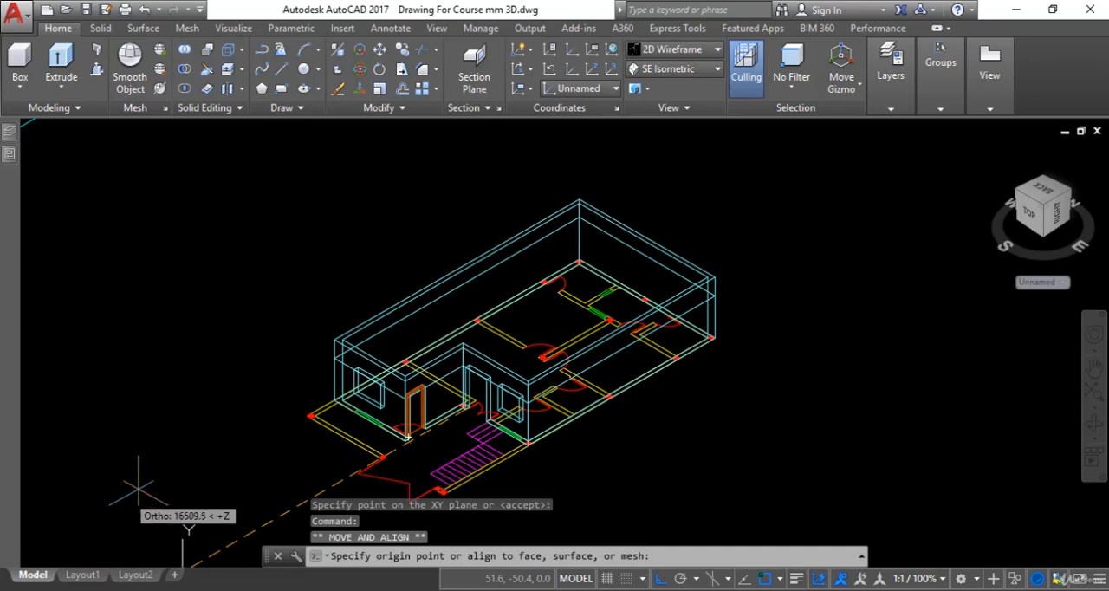
{"action": "key", "text": "Escape"}
{"action": "scroll", "coordinate": [503, 403], "scroll_direction": "up", "scroll_amount": 5}
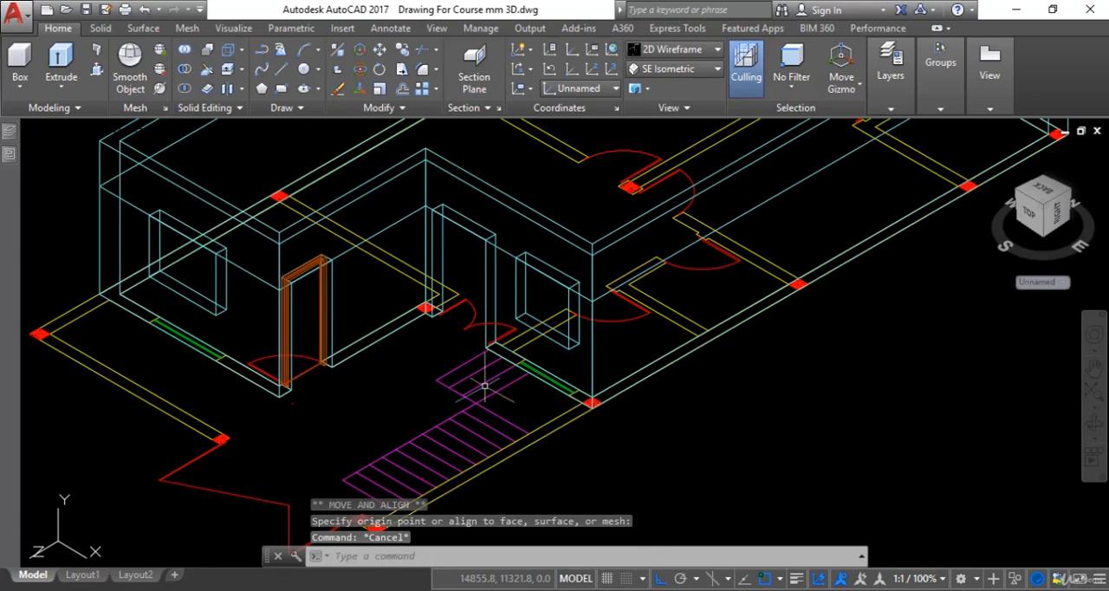
{"action": "key", "text": "Escape"}
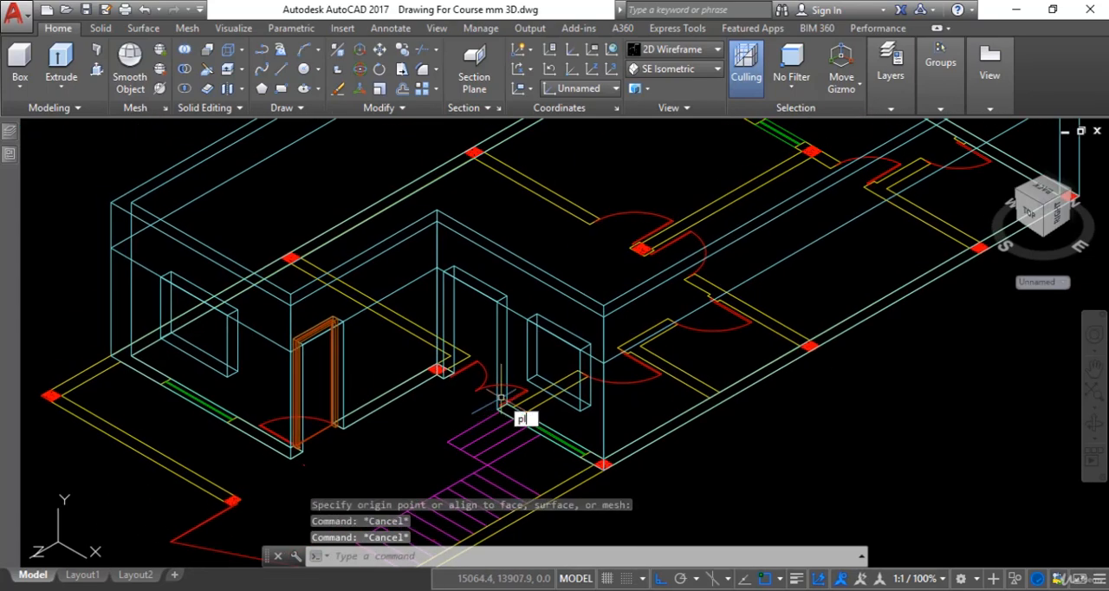
Trace the double-door opening's outer face with an open polyline: up 2100 mm, across the head, and down 2100 mm to the floor
{"action": "key", "text": "Return"}
{"action": "scroll", "coordinate": [501, 414], "scroll_direction": "up", "scroll_amount": 3}
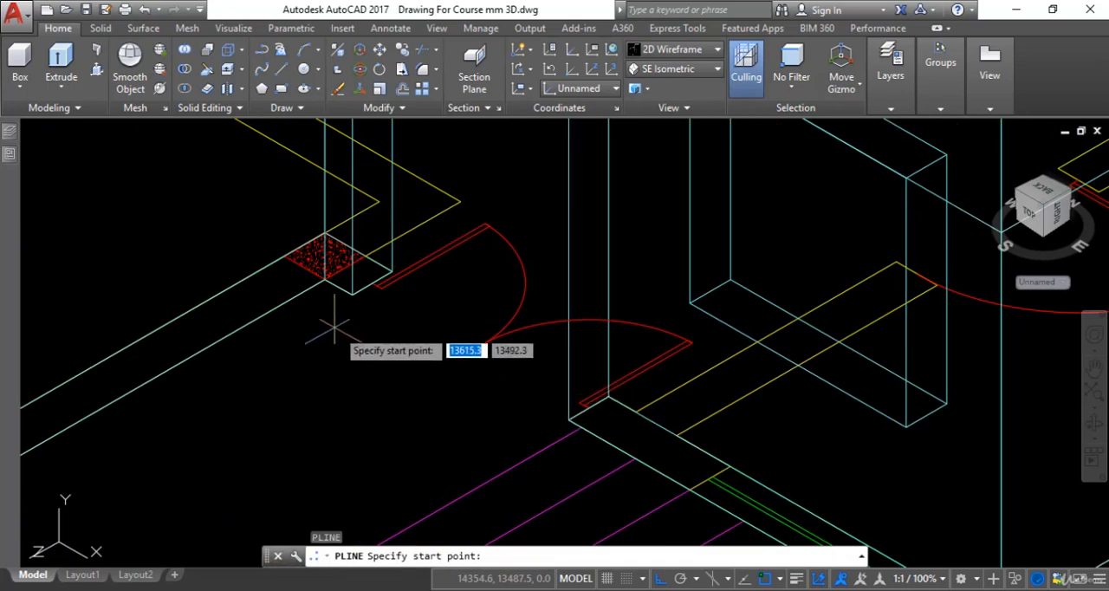
{"action": "left_click", "coordinate": [357, 314]}
{"action": "scroll", "coordinate": [390, 364], "scroll_direction": "down", "scroll_amount": 3}
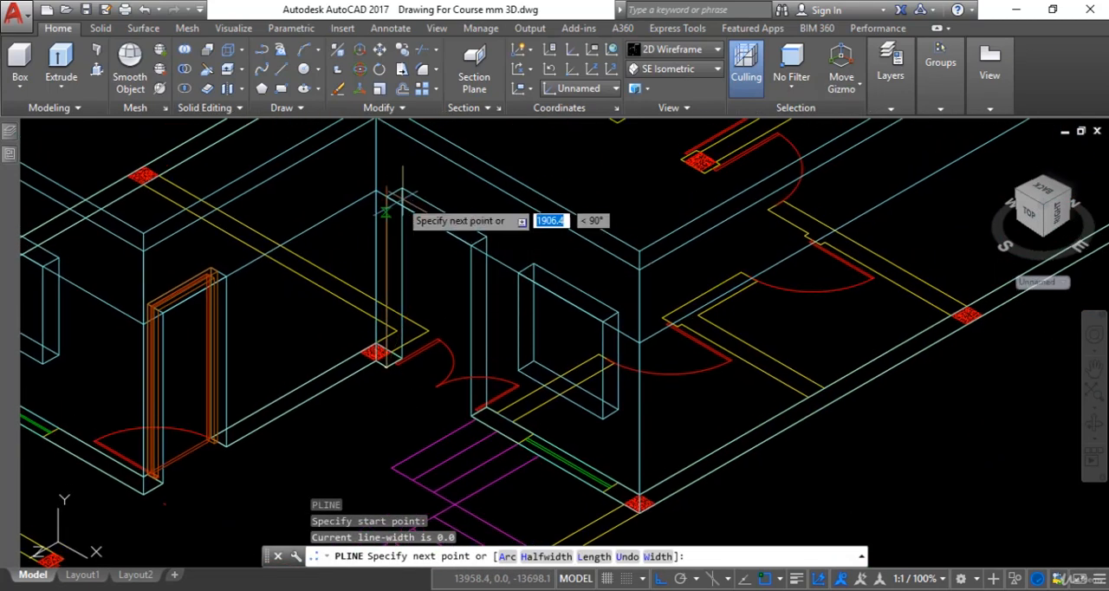
{"action": "scroll", "coordinate": [399, 195], "scroll_direction": "up", "scroll_amount": 3}
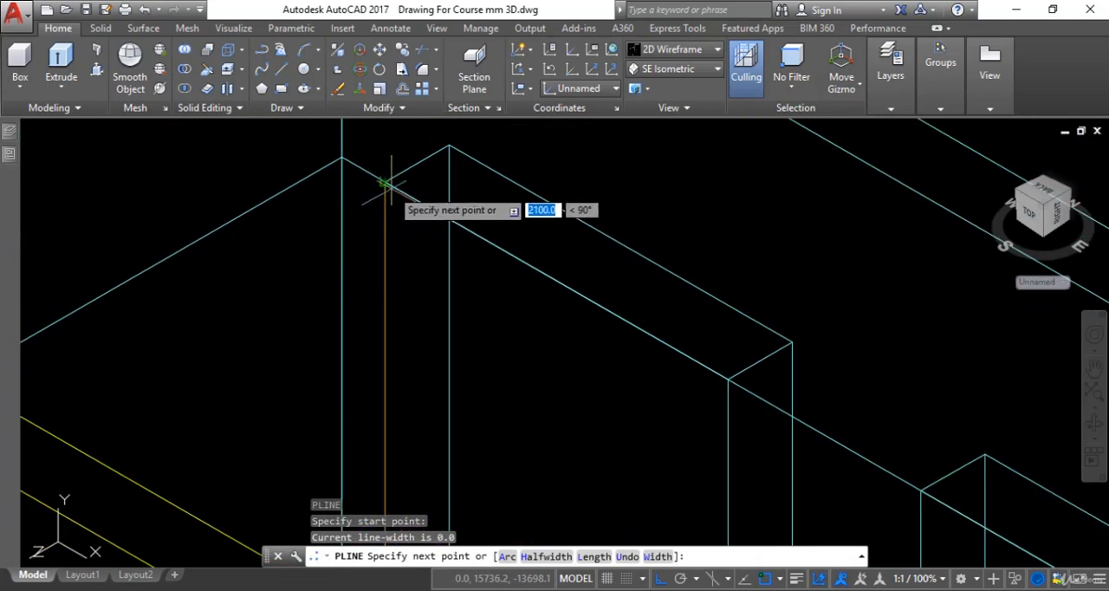
{"action": "left_click", "coordinate": [384, 182]}
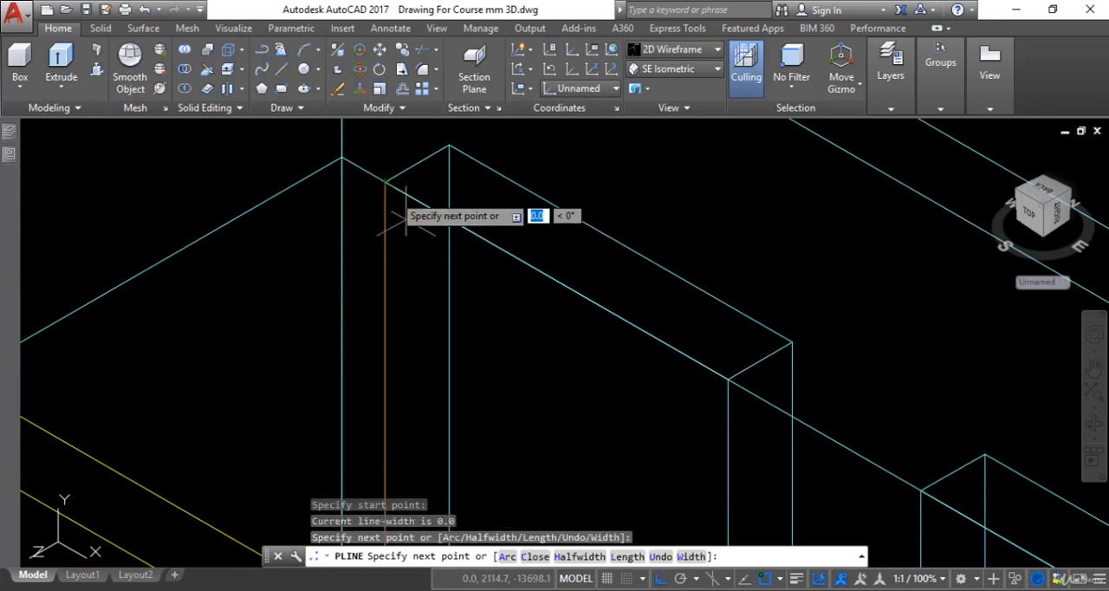
{"action": "scroll", "coordinate": [472, 330], "scroll_direction": "down", "scroll_amount": 3}
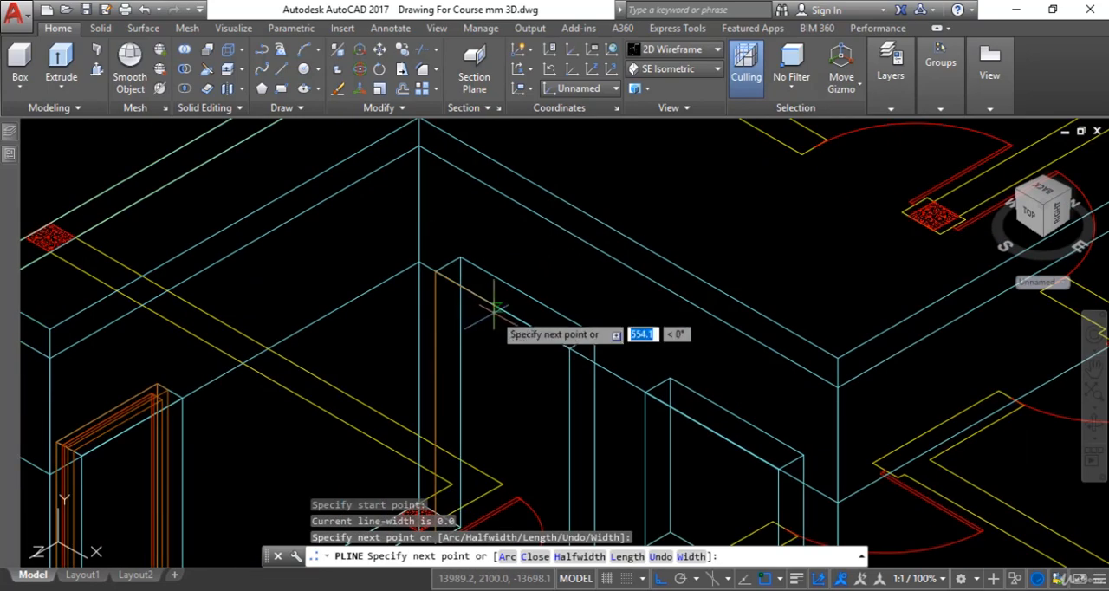
{"action": "left_click", "coordinate": [568, 349]}
{"action": "scroll", "coordinate": [568, 349], "scroll_direction": "down", "scroll_amount": 5}
{"action": "scroll", "coordinate": [568, 355], "scroll_direction": "up", "scroll_amount": 10}
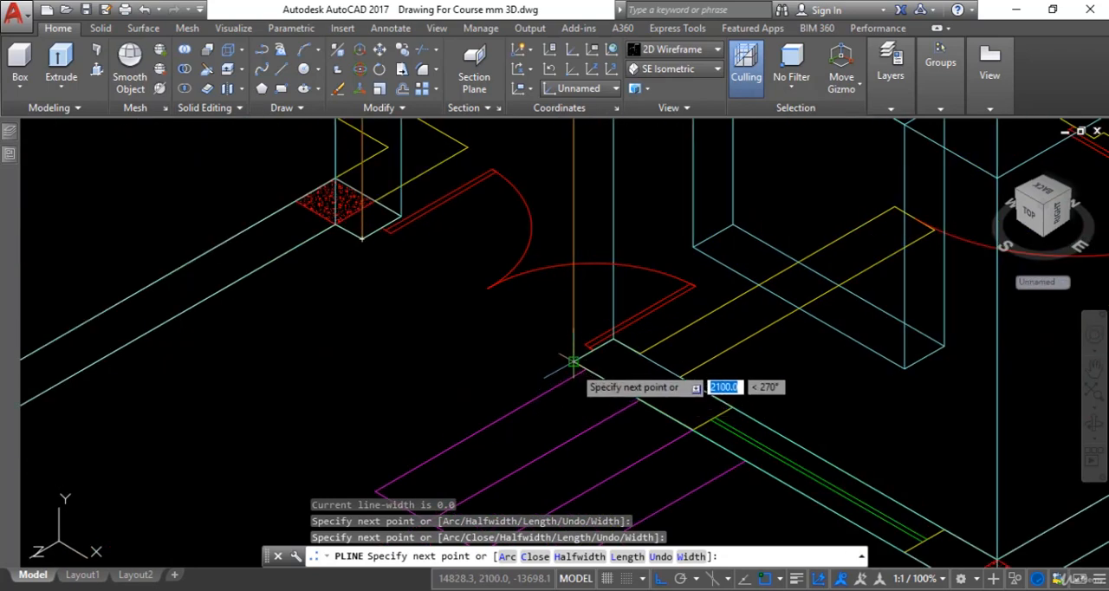
{"action": "left_click", "coordinate": [573, 361]}
{"action": "key", "text": "Escape"}
{"action": "scroll", "coordinate": [574, 361], "scroll_direction": "down", "scroll_amount": 3}
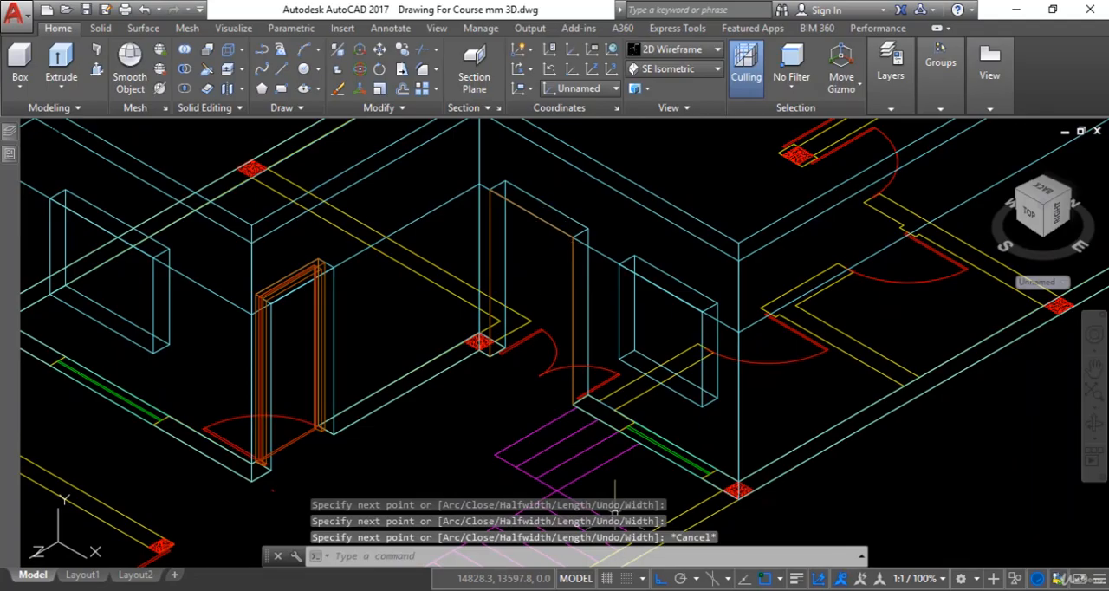
Check the frame width in the Door Detail image, and offset the door-opening polyline 50 mm inward
{"action": "key", "text": "alt+Tab"}
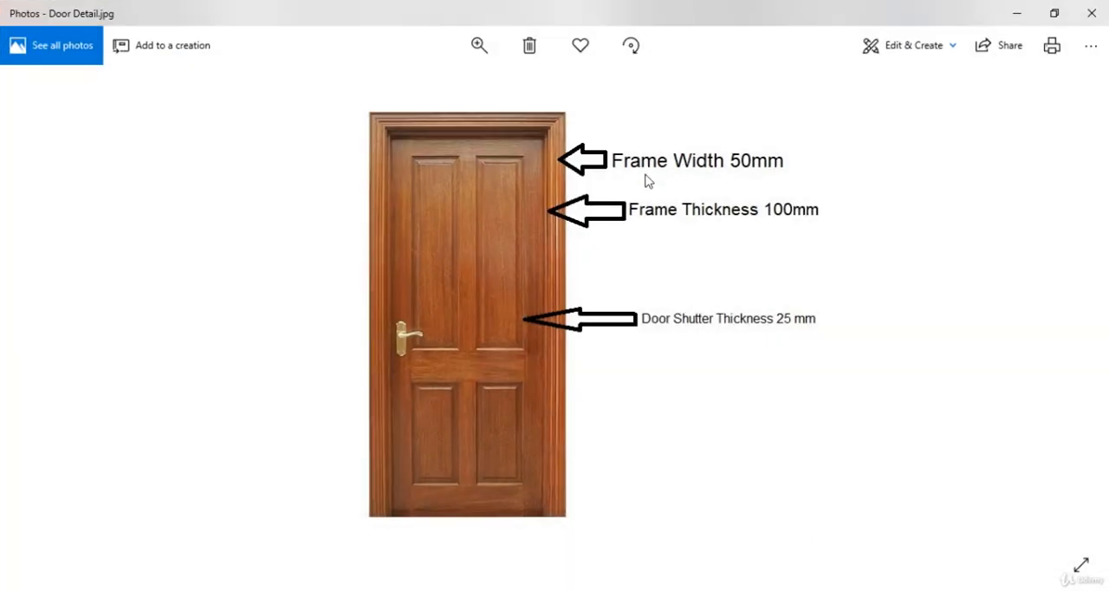
{"action": "key", "text": "alt+Tab"}
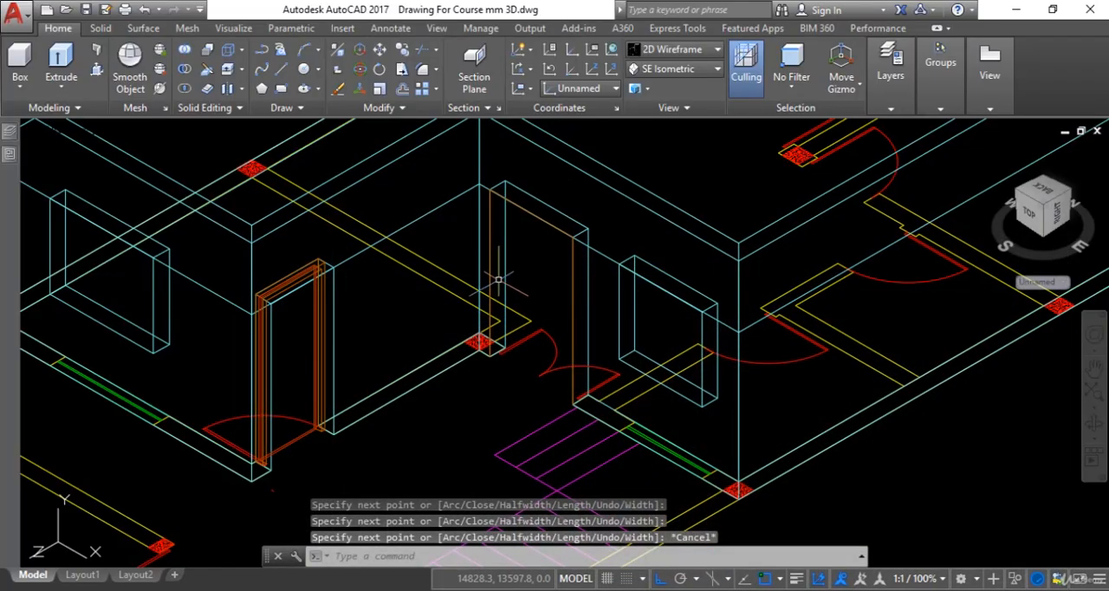
{"action": "type", "text": "o"}
{"action": "key", "text": "Return"}
{"action": "type", "text": "50"}
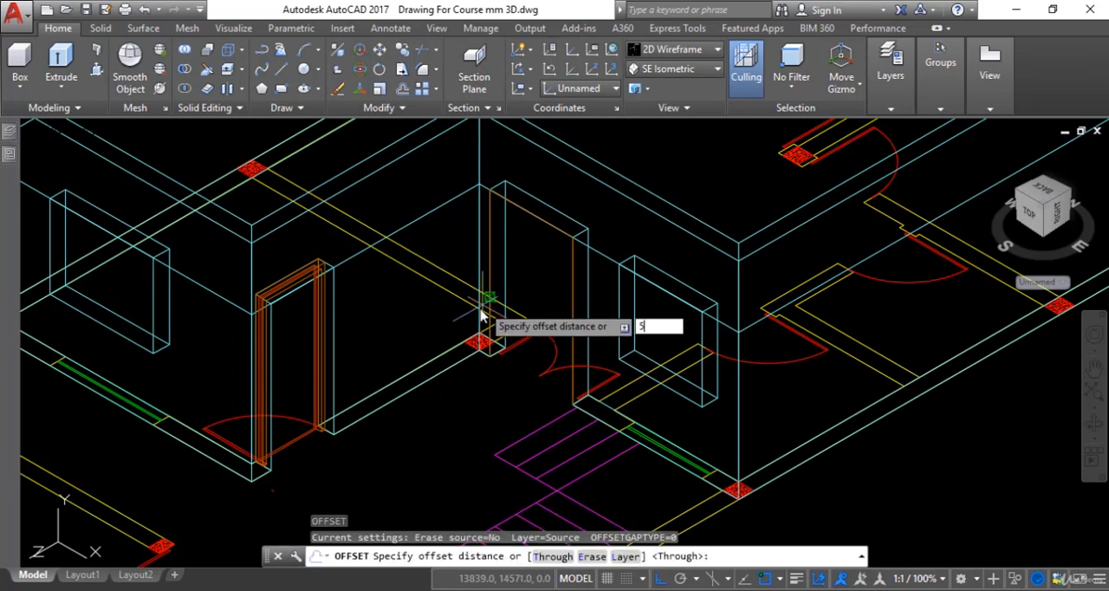
{"action": "key", "text": "Return"}
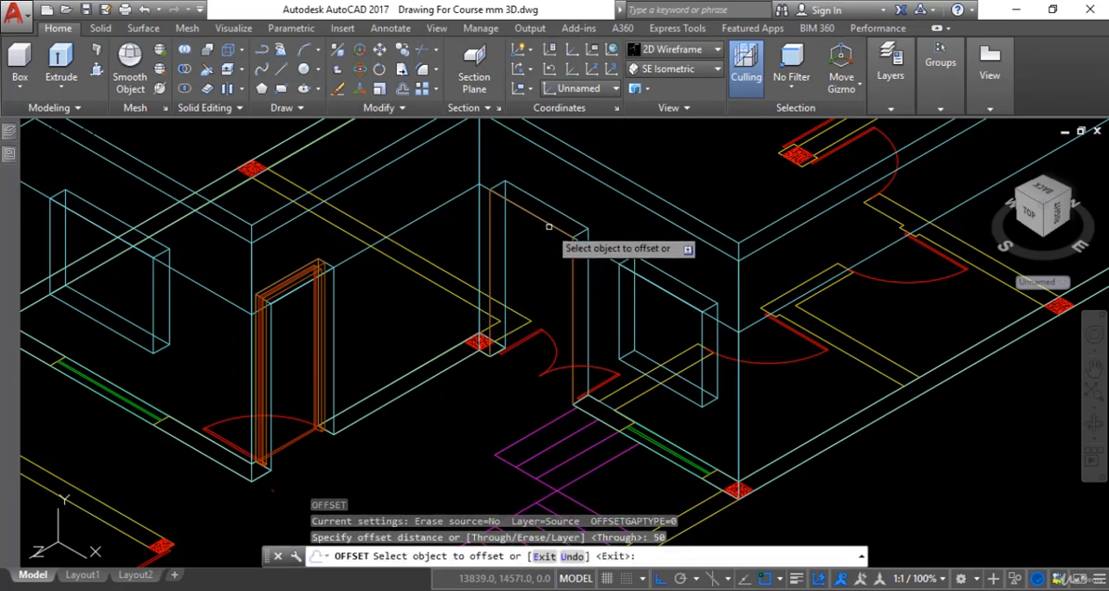
{"action": "left_click", "coordinate": [548, 226]}
{"action": "left_click", "coordinate": [540, 246]}
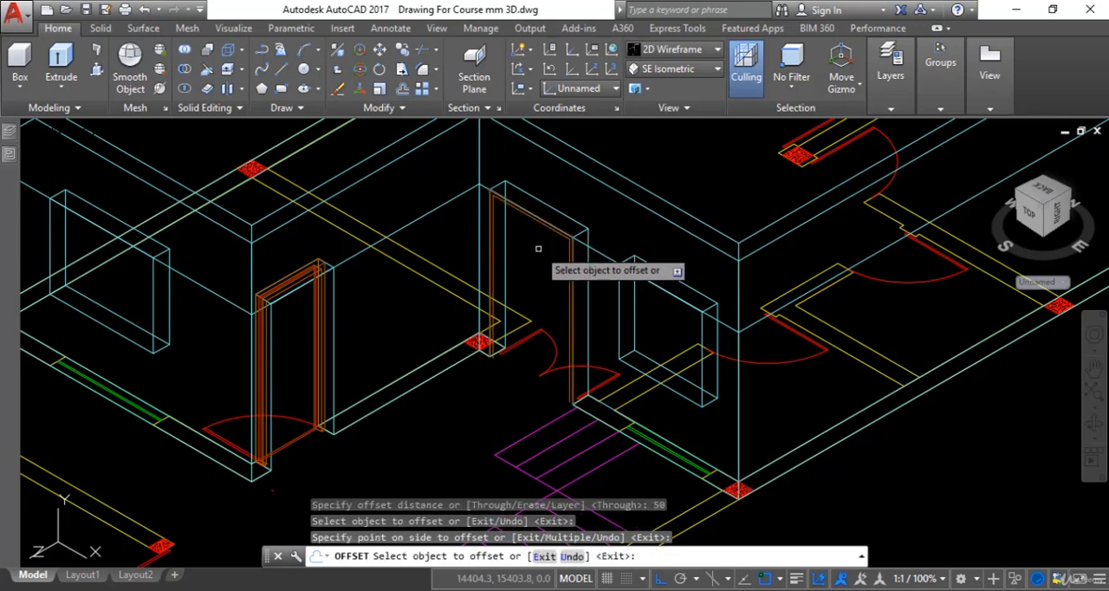
{"action": "key", "text": "Escape"}
{"action": "scroll", "coordinate": [540, 392], "scroll_direction": "up", "scroll_amount": 5}
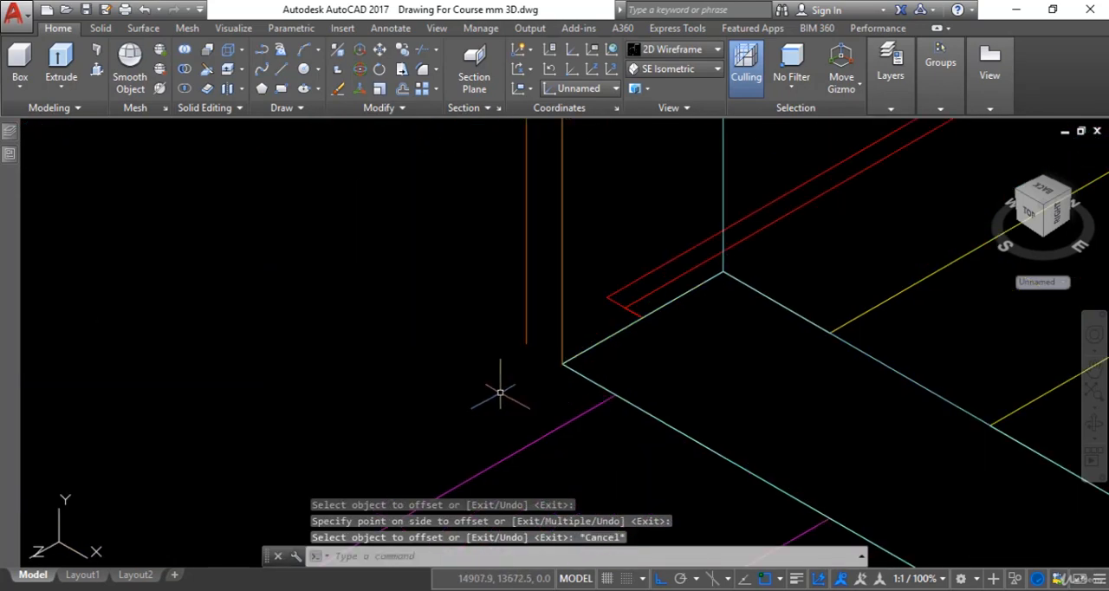
{"action": "scroll", "coordinate": [510, 372], "scroll_direction": "up", "scroll_amount": 5}
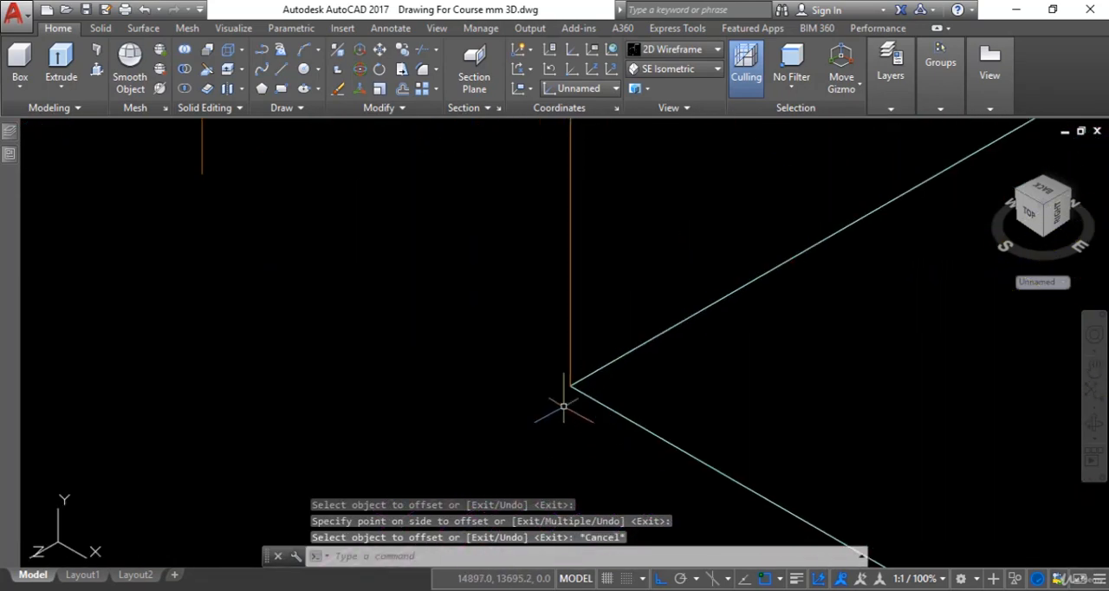
Close the foot of the jamb away from the column with a polyline from the inner outline's lower end to the opening's corner
{"action": "scroll", "coordinate": [517, 418], "scroll_direction": "down", "scroll_amount": 4}
{"action": "middle_click_drag", "start_coordinate": [545, 416], "coordinate": [596, 438]}
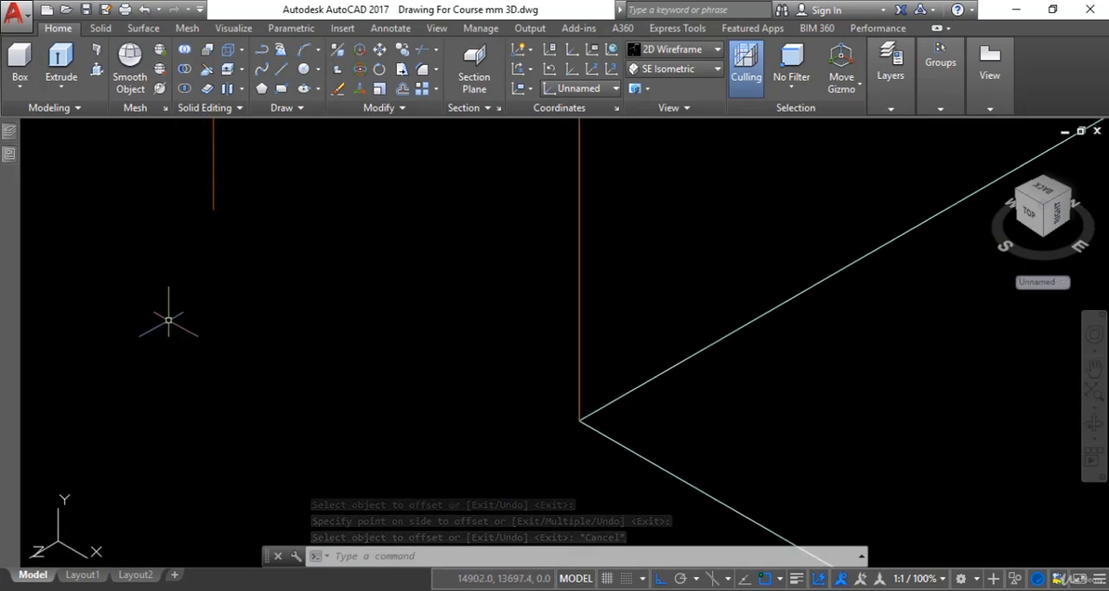
{"action": "key", "text": "Escape"}
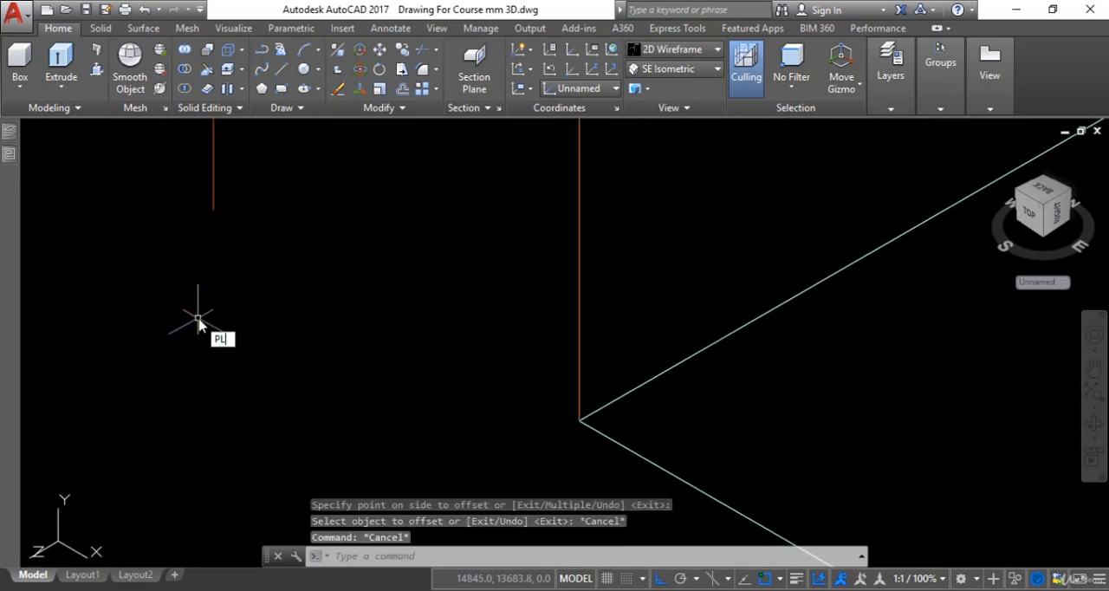
{"action": "key", "text": "Return"}
{"action": "left_click", "coordinate": [213, 210]}
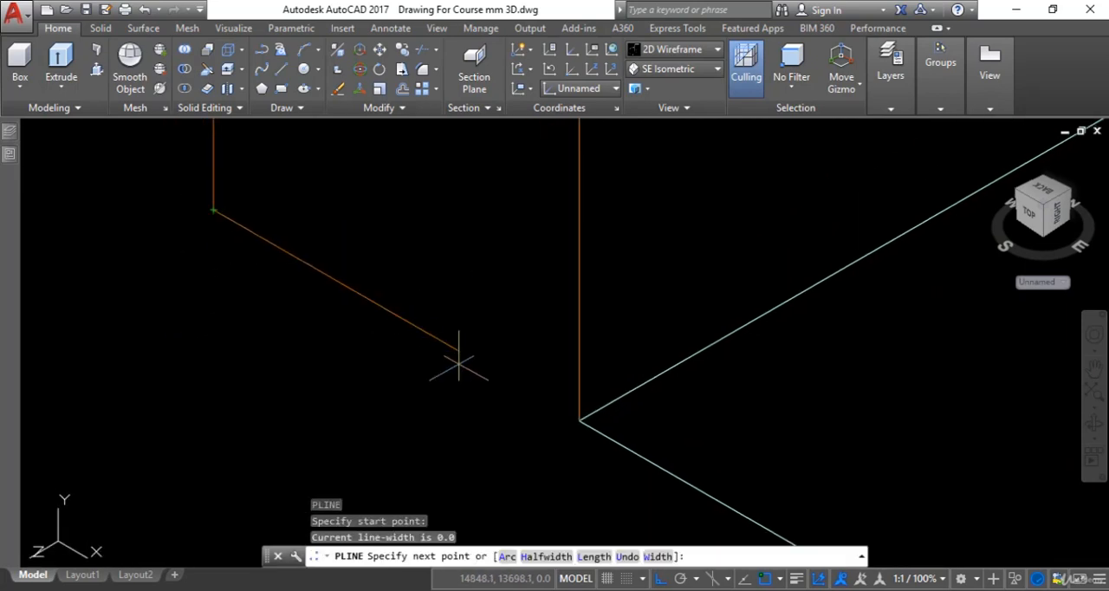
{"action": "left_click", "coordinate": [579, 421]}
{"action": "key", "text": "Escape"}
Close the foot of the jamb beside the column with a 50 mm polyline from the inner outline's end to the opening's corner
{"action": "scroll", "coordinate": [512, 433], "scroll_direction": "down", "scroll_amount": 2}
{"action": "scroll", "coordinate": [526, 440], "scroll_direction": "down", "scroll_amount": 12}
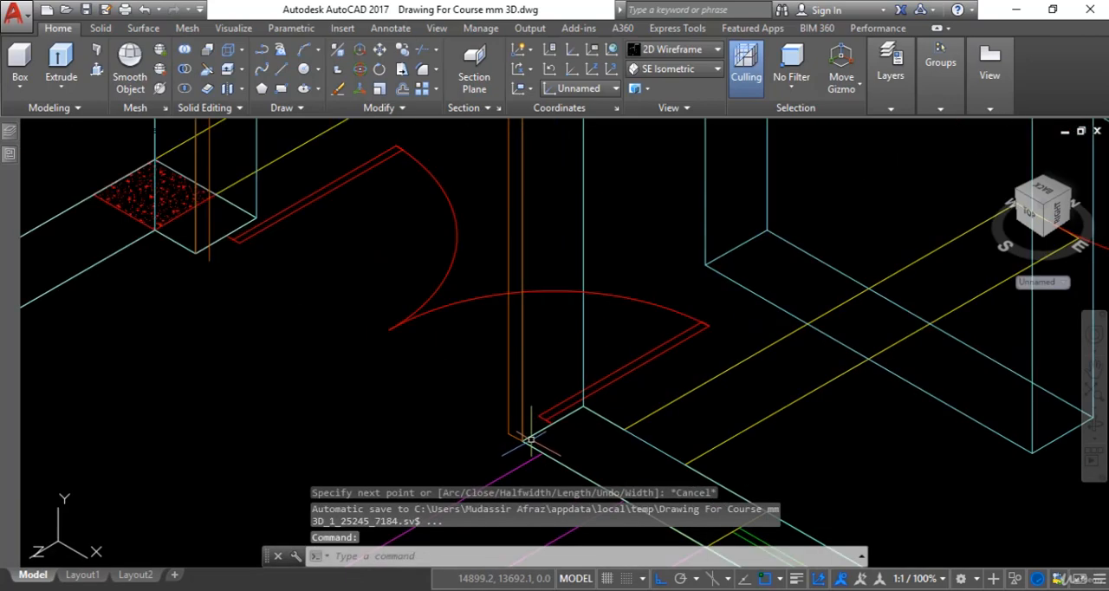
{"action": "middle_click_drag", "start_coordinate": [526, 440], "coordinate": [562, 434]}
{"action": "scroll", "coordinate": [407, 339], "scroll_direction": "up", "scroll_amount": 6}
{"action": "scroll", "coordinate": [567, 416], "scroll_direction": "up", "scroll_amount": 4}
{"action": "scroll", "coordinate": [583, 414], "scroll_direction": "up", "scroll_amount": 4}
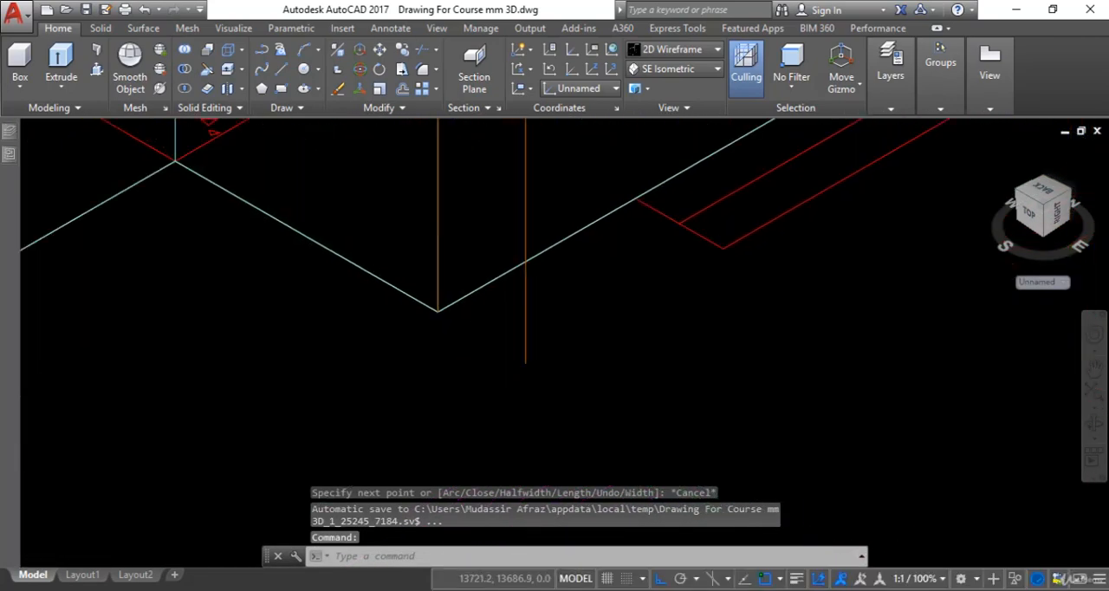
{"action": "type", "text": "pl"}
{"action": "key", "text": "Return"}
{"action": "left_click", "coordinate": [552, 365]}
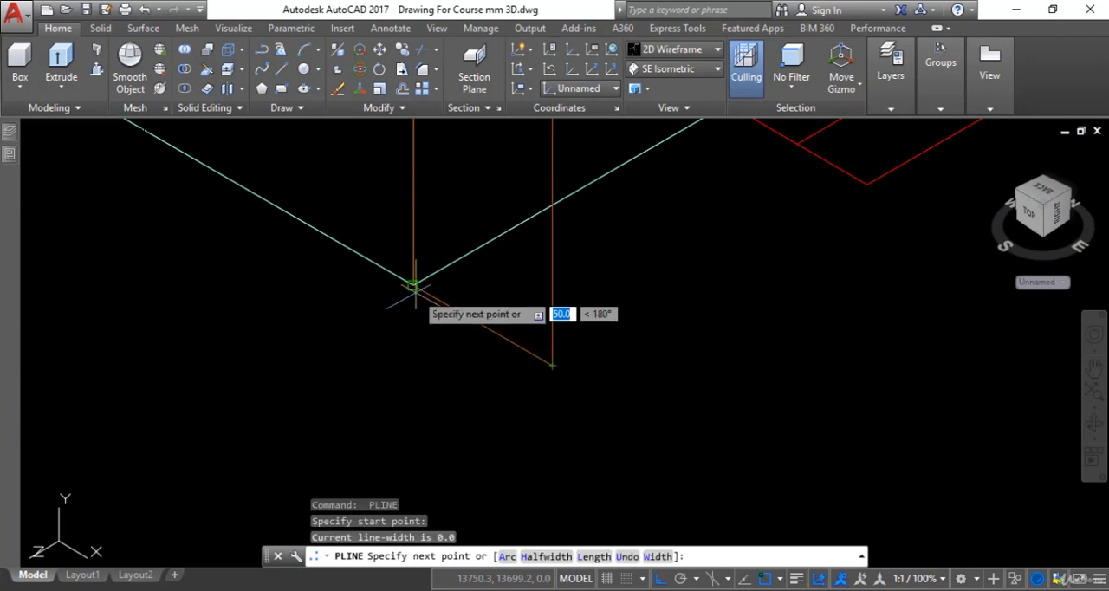
{"action": "scroll", "coordinate": [412, 303], "scroll_direction": "up", "scroll_amount": 5}
{"action": "scroll", "coordinate": [449, 280], "scroll_direction": "up", "scroll_amount": 5}
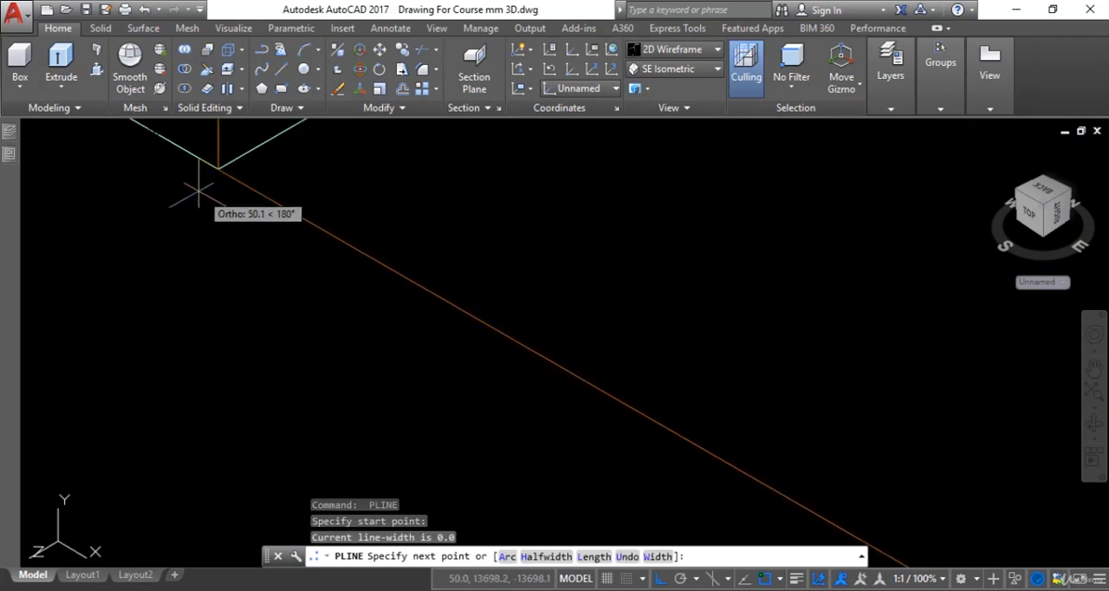
{"action": "middle_click_drag", "start_coordinate": [203, 183], "coordinate": [277, 408]}
{"action": "scroll", "coordinate": [277, 410], "scroll_direction": "up", "scroll_amount": 5}
{"action": "scroll", "coordinate": [370, 234], "scroll_direction": "up", "scroll_amount": 4}
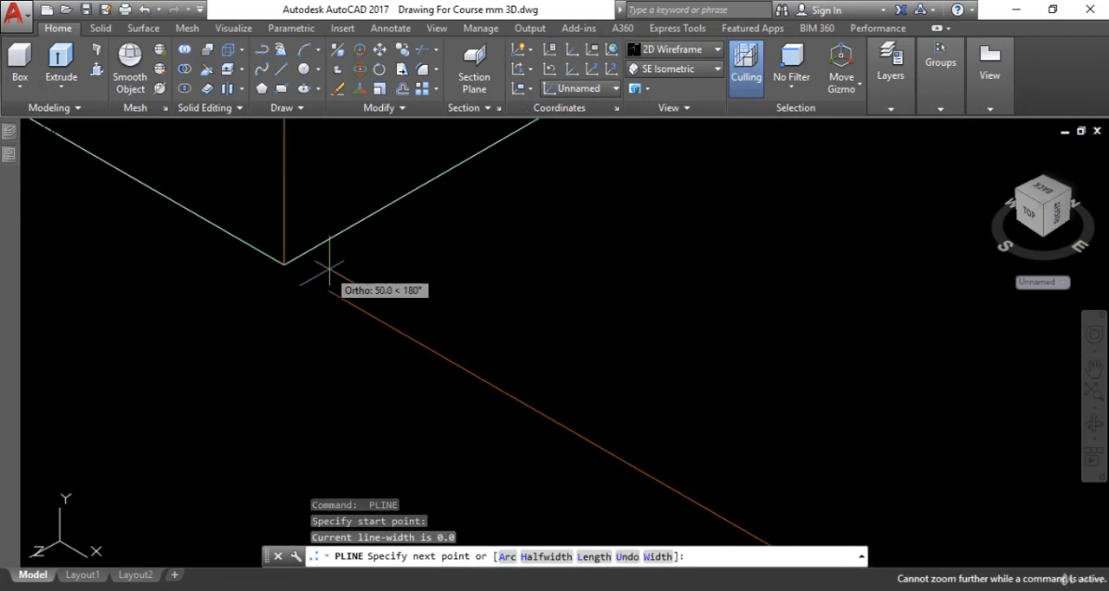
{"action": "left_click", "coordinate": [286, 264]}
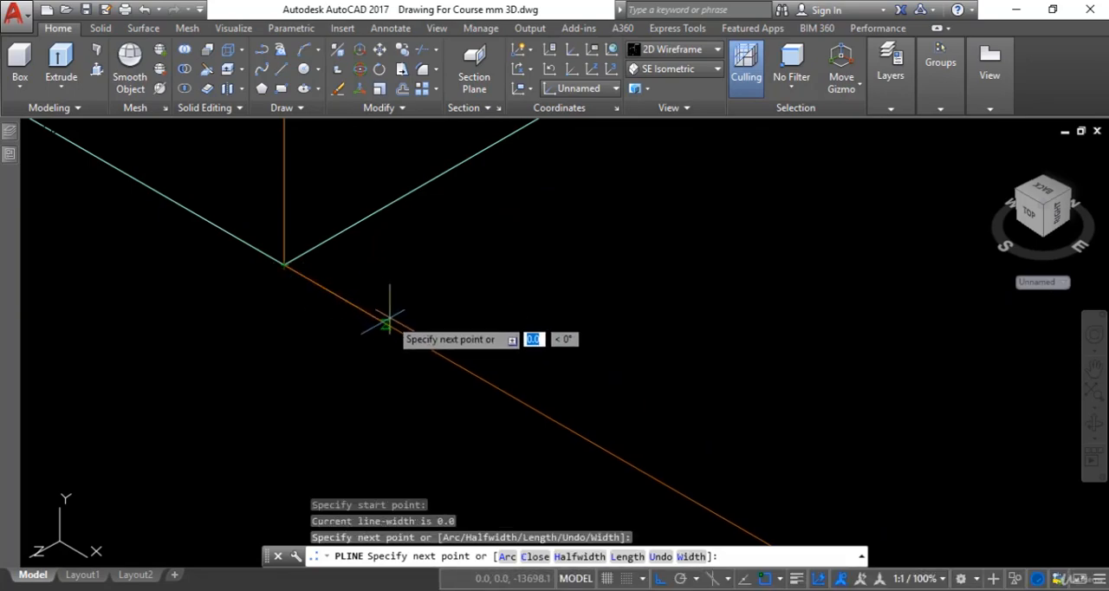
{"action": "key", "text": "Escape"}
{"action": "scroll", "coordinate": [398, 324], "scroll_direction": "down", "scroll_amount": 5}
{"action": "scroll", "coordinate": [409, 331], "scroll_direction": "down", "scroll_amount": 5}
{"action": "scroll", "coordinate": [409, 331], "scroll_direction": "down", "scroll_amount": 5}
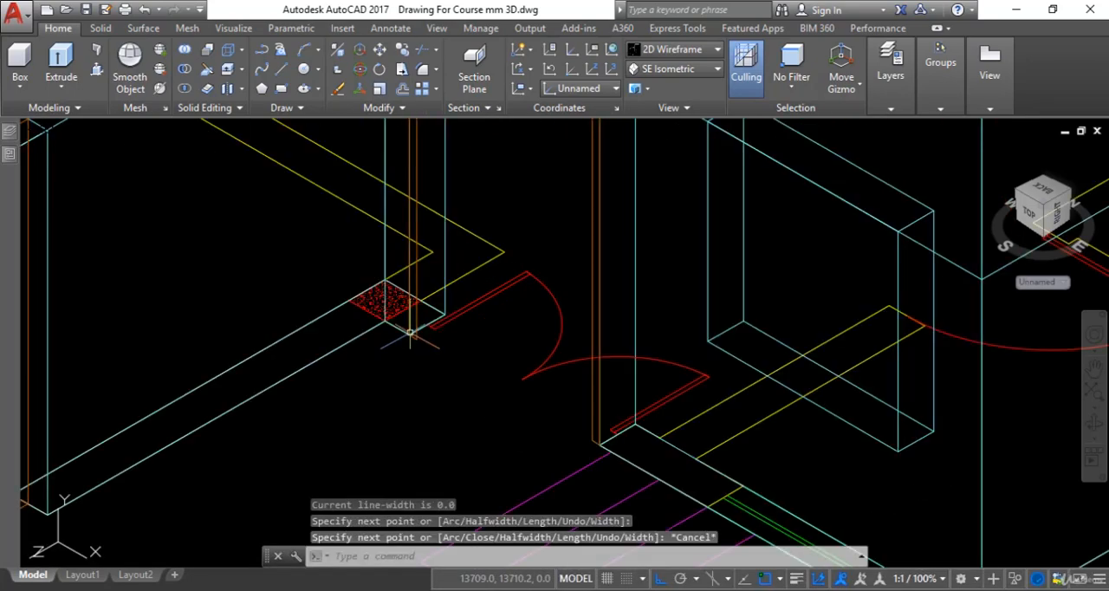
{"action": "key", "text": "Escape"}
{"action": "key", "text": "Escape"}
Join the outer and inner door-frame polylines and the two short segments at the jamb feet into one closed polyline
{"action": "scroll", "coordinate": [433, 354], "scroll_direction": "down", "scroll_amount": 2}
{"action": "middle_click_drag", "start_coordinate": [434, 352], "coordinate": [436, 361]}
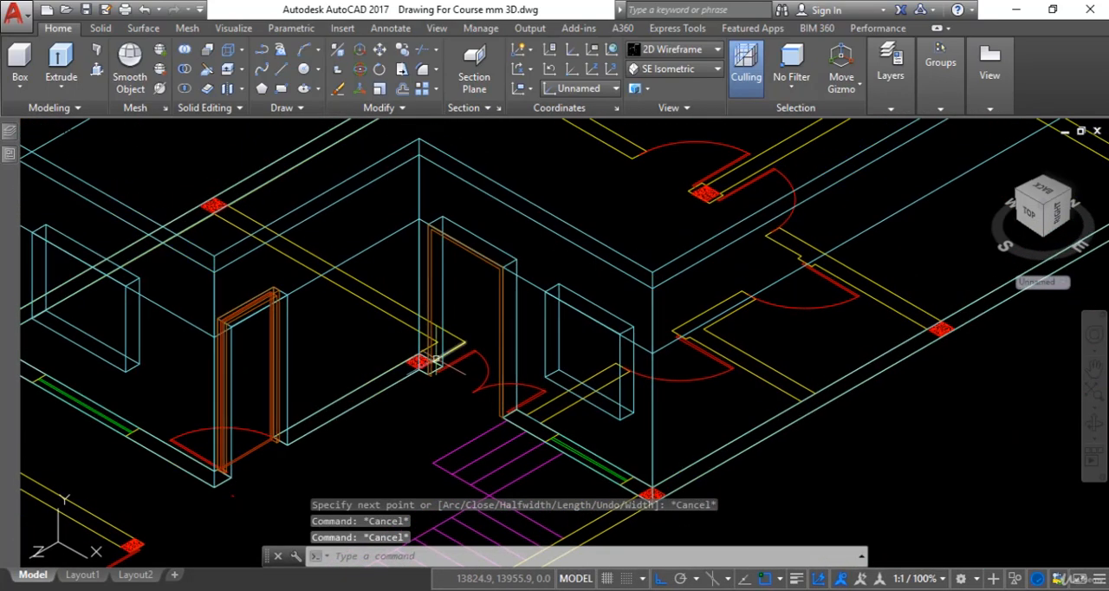
{"action": "type", "text": "PEDIT"}
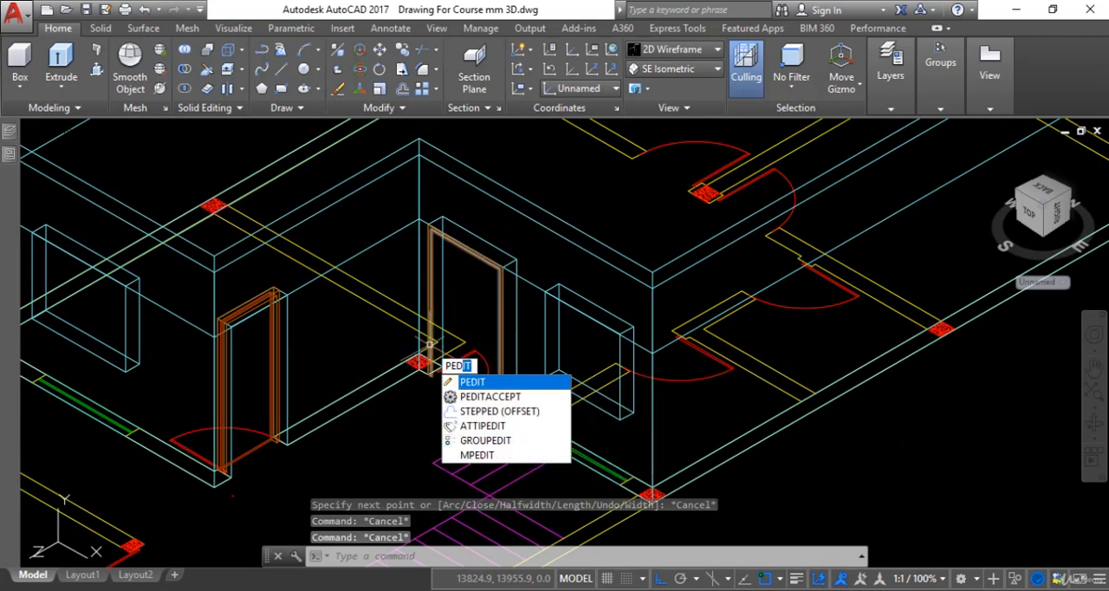
{"action": "key", "text": "Return"}
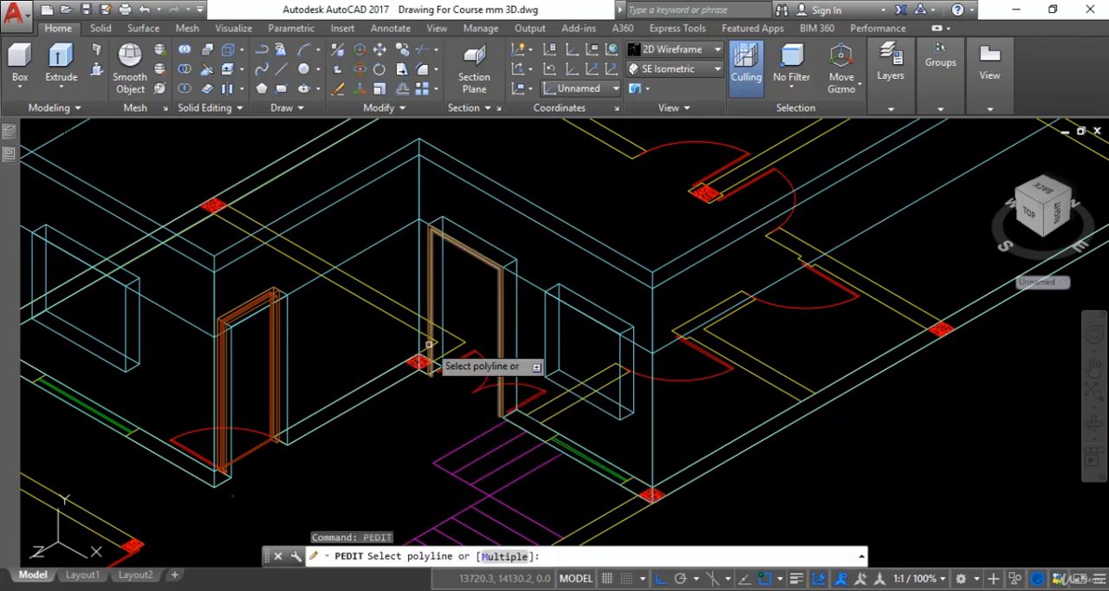
{"action": "scroll", "coordinate": [429, 338], "scroll_direction": "up", "scroll_amount": 4}
{"action": "left_click", "coordinate": [447, 284]}
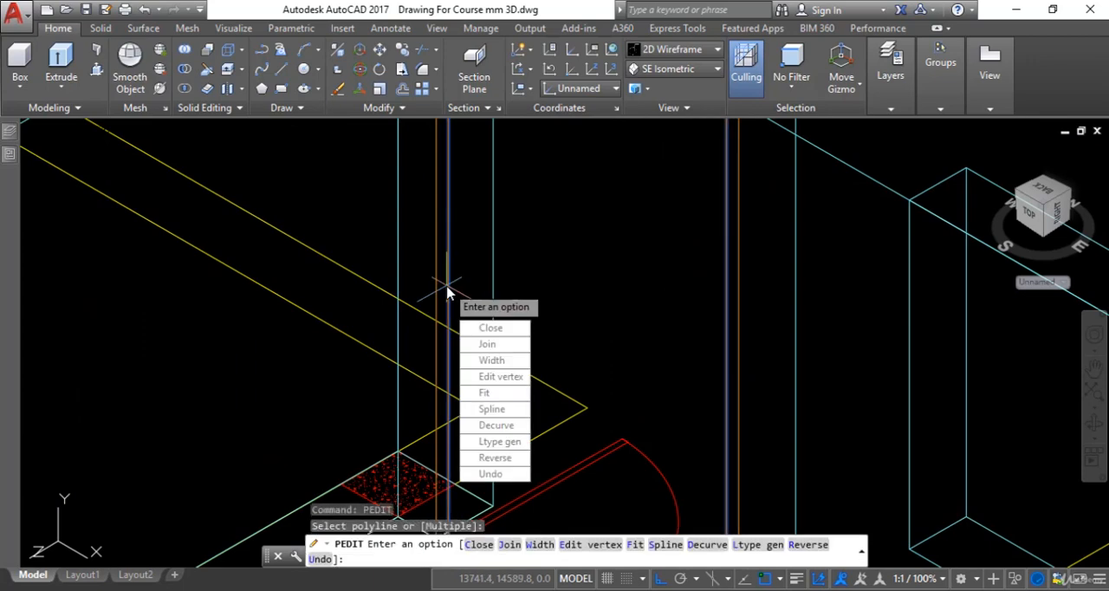
{"action": "left_click", "coordinate": [468, 344]}
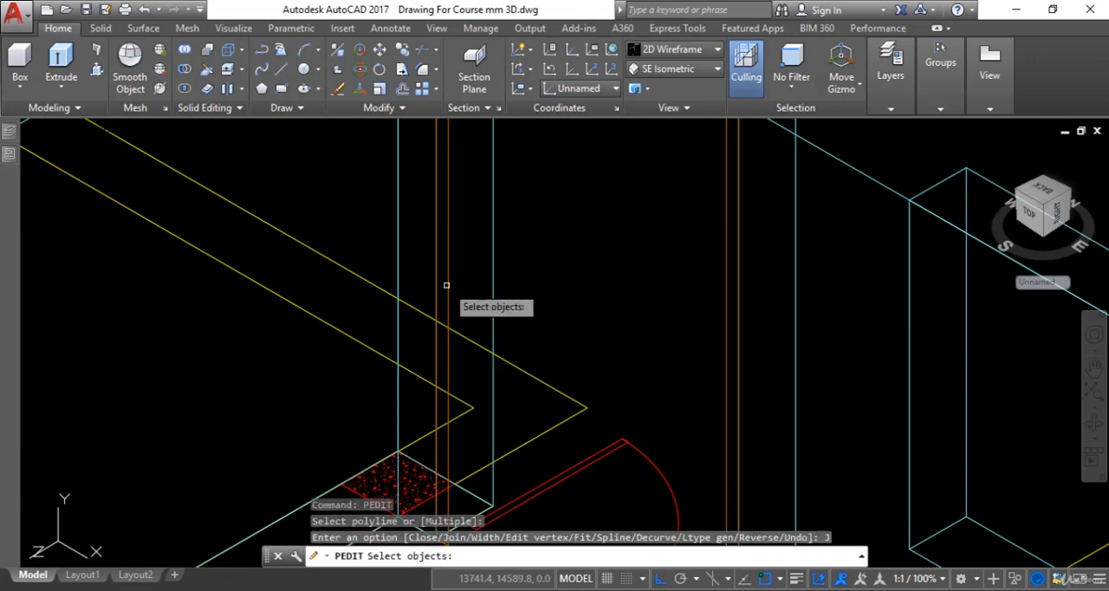
{"action": "left_click", "coordinate": [448, 275]}
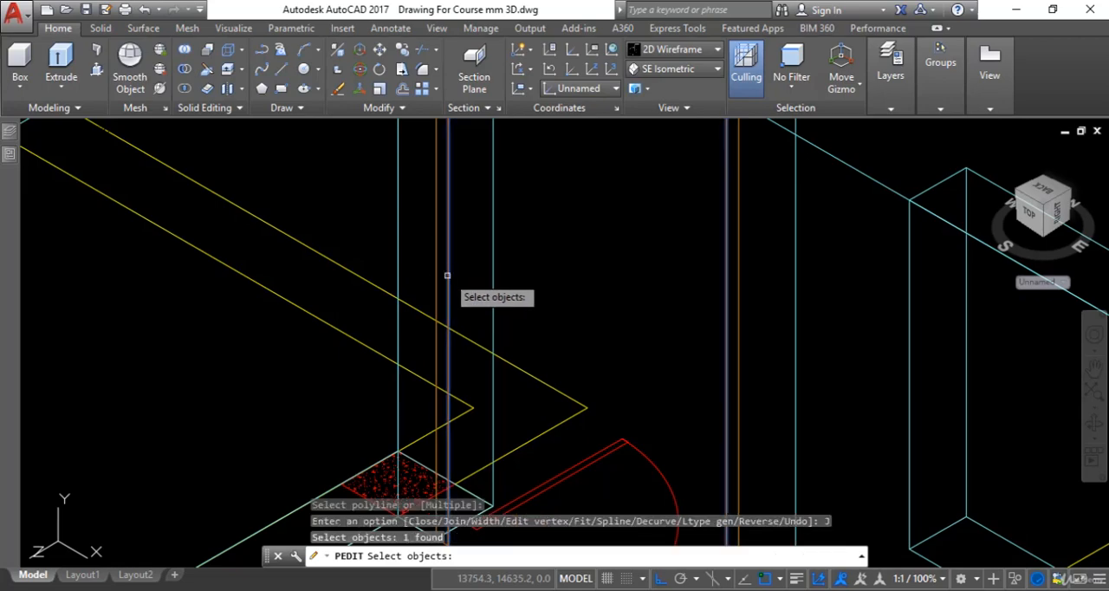
{"action": "left_click", "coordinate": [432, 278]}
{"action": "scroll", "coordinate": [438, 286], "scroll_direction": "down", "scroll_amount": 5}
{"action": "scroll", "coordinate": [425, 294], "scroll_direction": "up", "scroll_amount": 5}
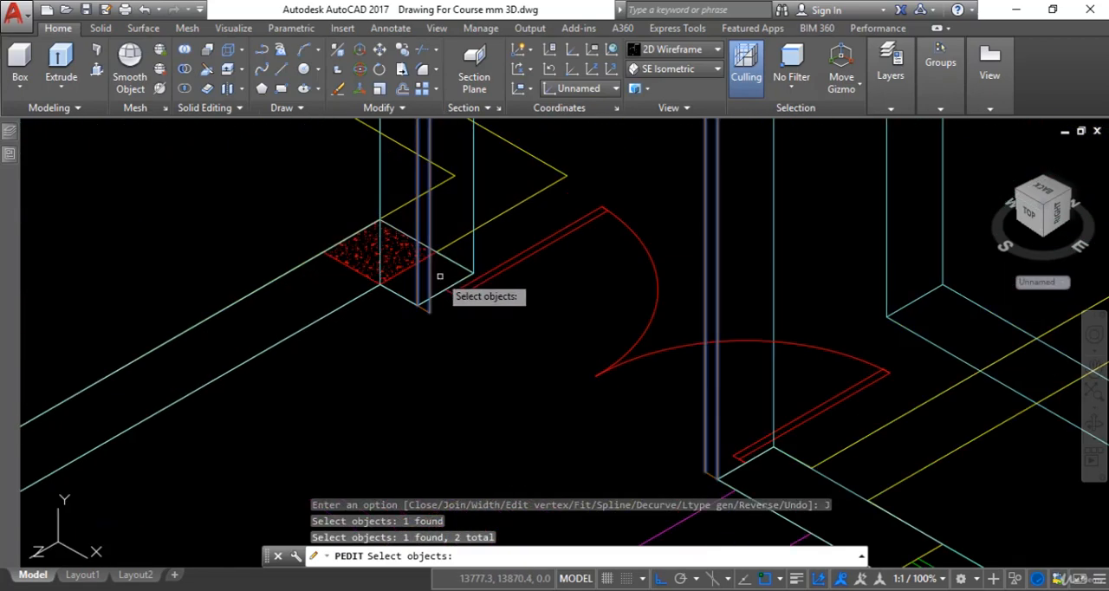
{"action": "left_click", "coordinate": [424, 306]}
{"action": "scroll", "coordinate": [447, 334], "scroll_direction": "down", "scroll_amount": 4}
{"action": "middle_click_drag", "start_coordinate": [447, 334], "coordinate": [366, 221]}
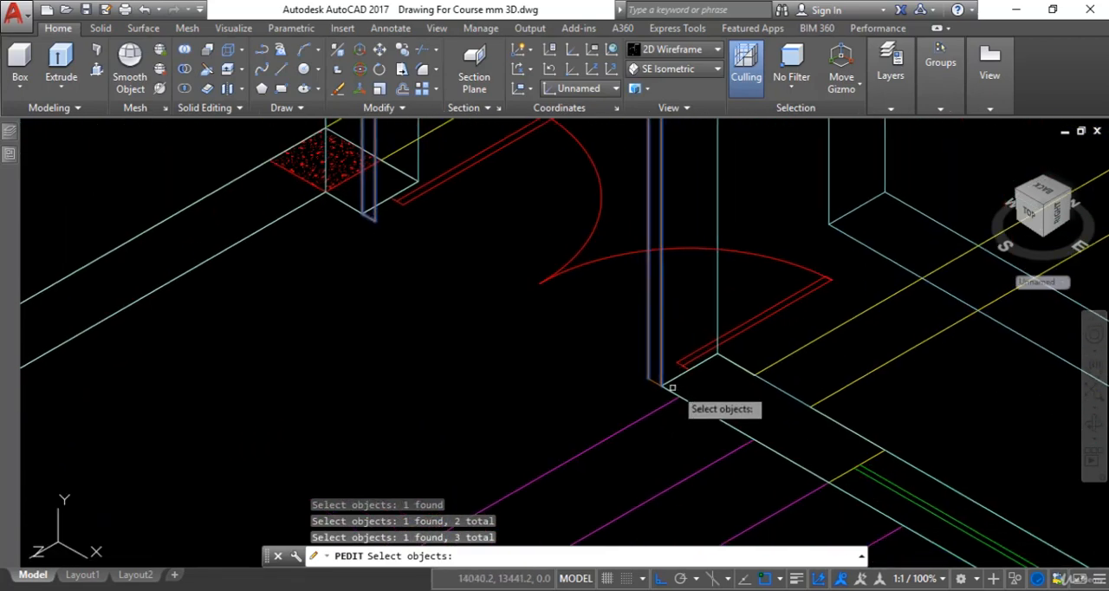
{"action": "scroll", "coordinate": [668, 383], "scroll_direction": "up", "scroll_amount": 4}
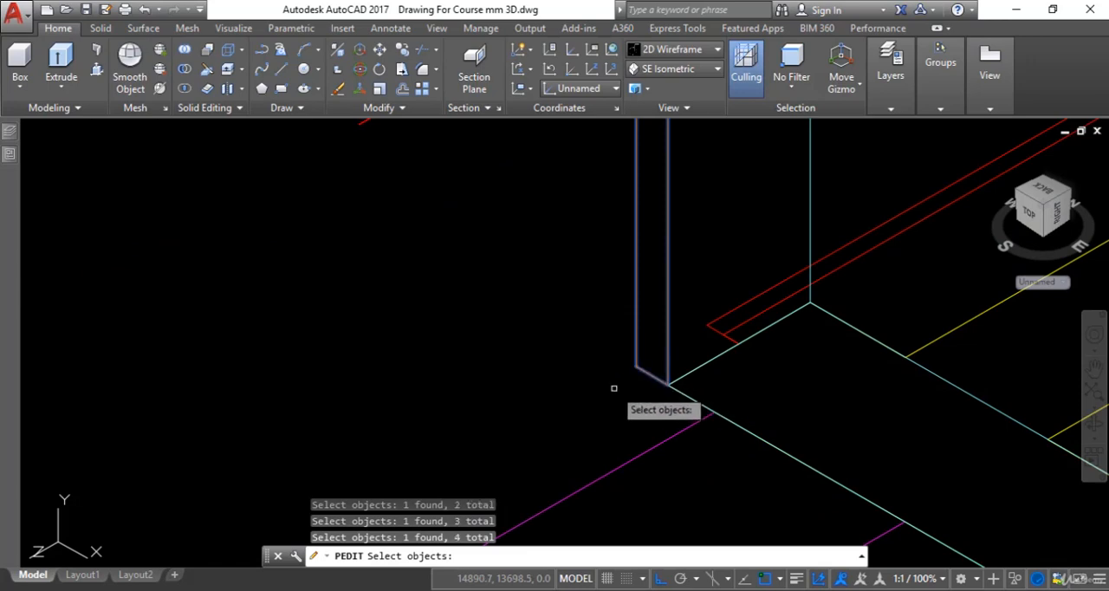
{"action": "key", "text": "Return"}
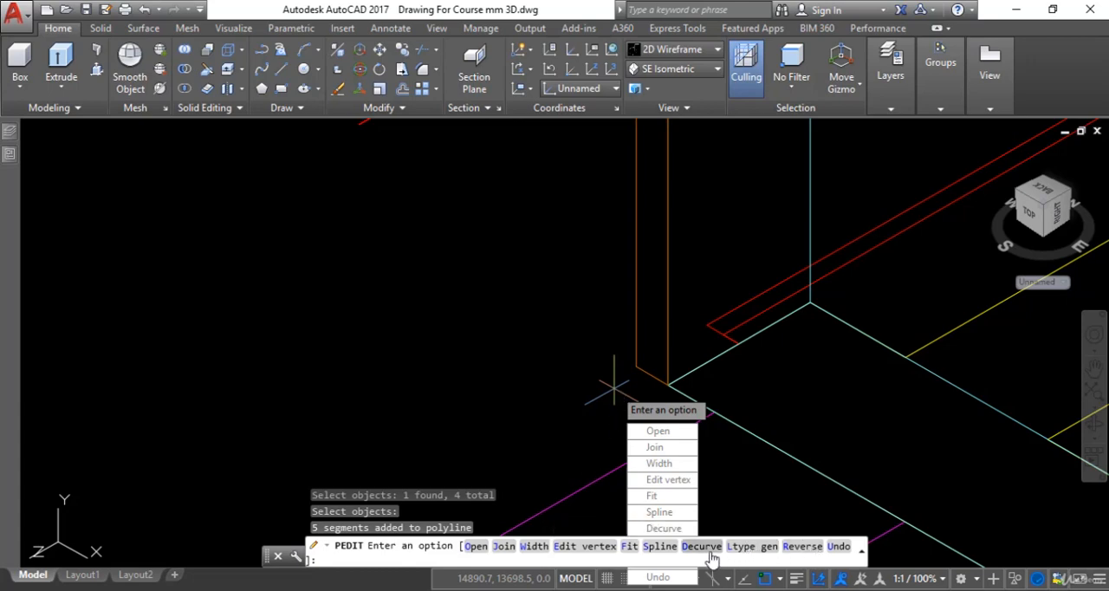
{"action": "key", "text": "Escape"}
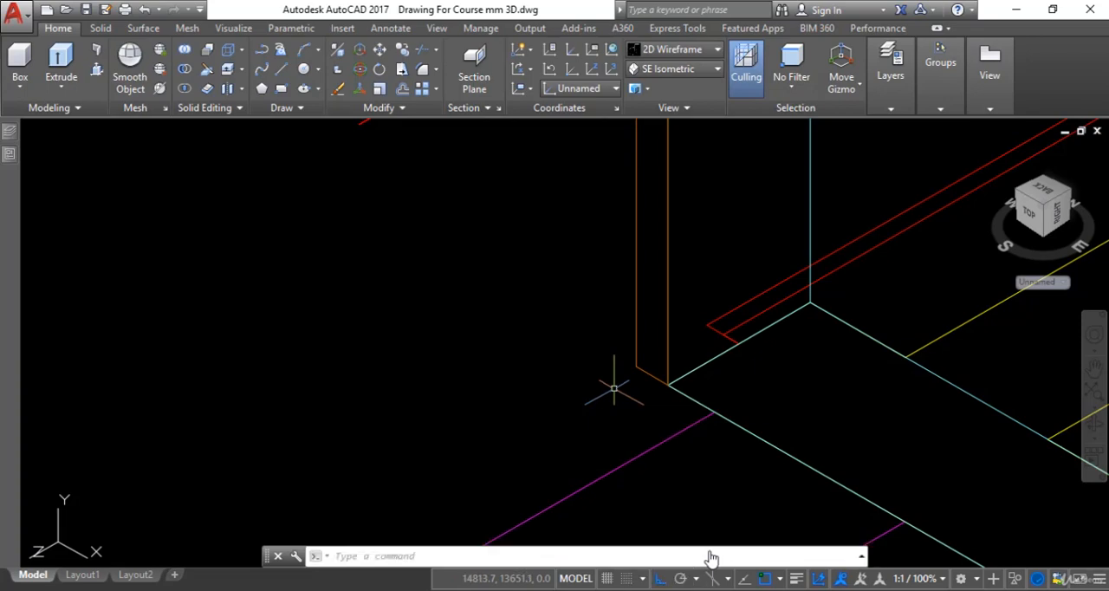
Check the frame depth in the Door Detail image, and extrude the closed frame outline 100 mm into the door opening
{"action": "scroll", "coordinate": [662, 419], "scroll_direction": "down", "scroll_amount": 3}
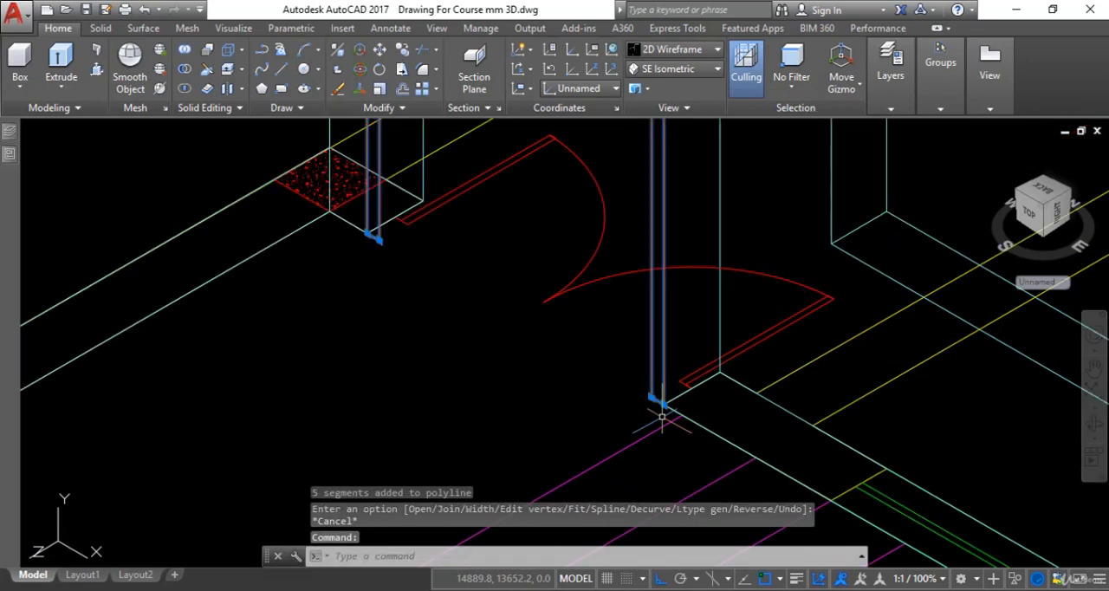
{"action": "scroll", "coordinate": [662, 418], "scroll_direction": "down", "scroll_amount": 4}
{"action": "scroll", "coordinate": [554, 372], "scroll_direction": "up", "scroll_amount": 4}
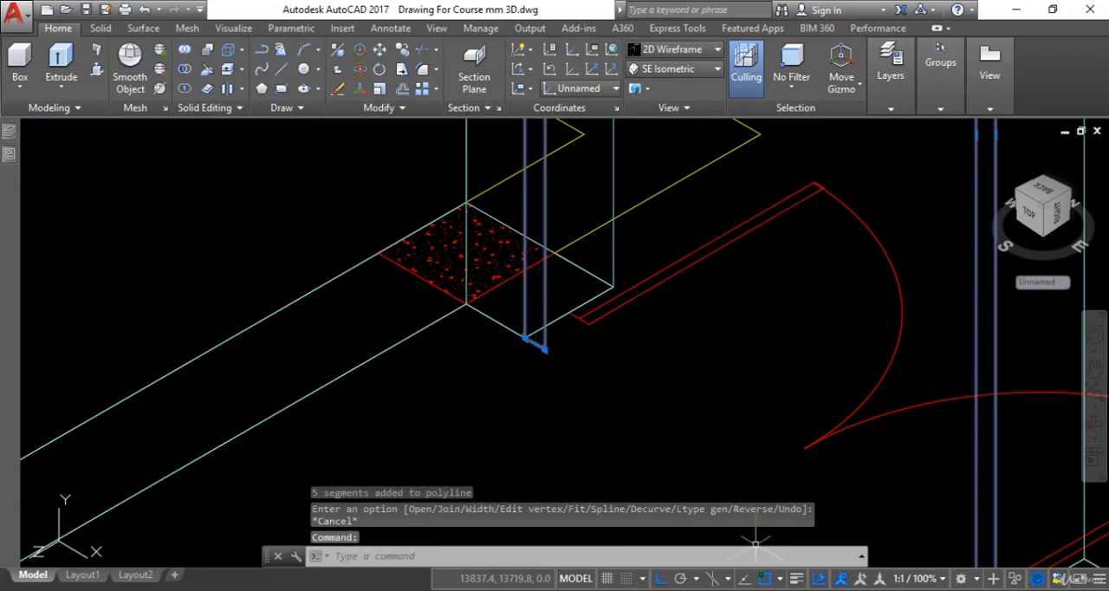
{"action": "key", "text": "alt+Tab"}
{"action": "key", "text": "alt+Tab"}
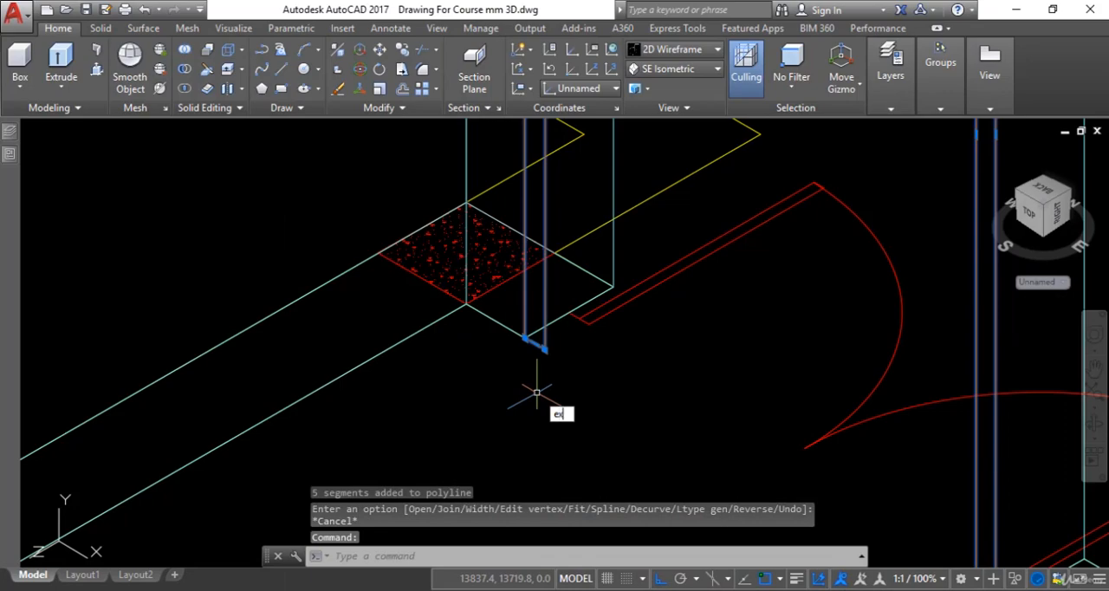
{"action": "type", "text": "ex"}
{"action": "key", "text": "Return"}
{"action": "scroll", "coordinate": [616, 408], "scroll_direction": "down", "scroll_amount": 3}
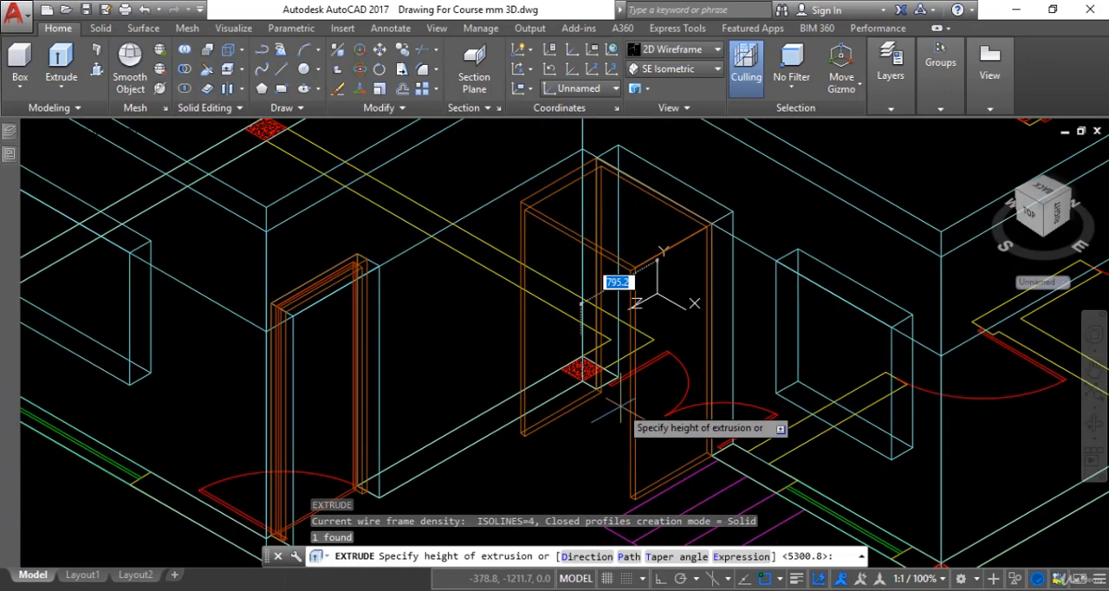
{"action": "scroll", "coordinate": [698, 357], "scroll_direction": "up", "scroll_amount": 2}
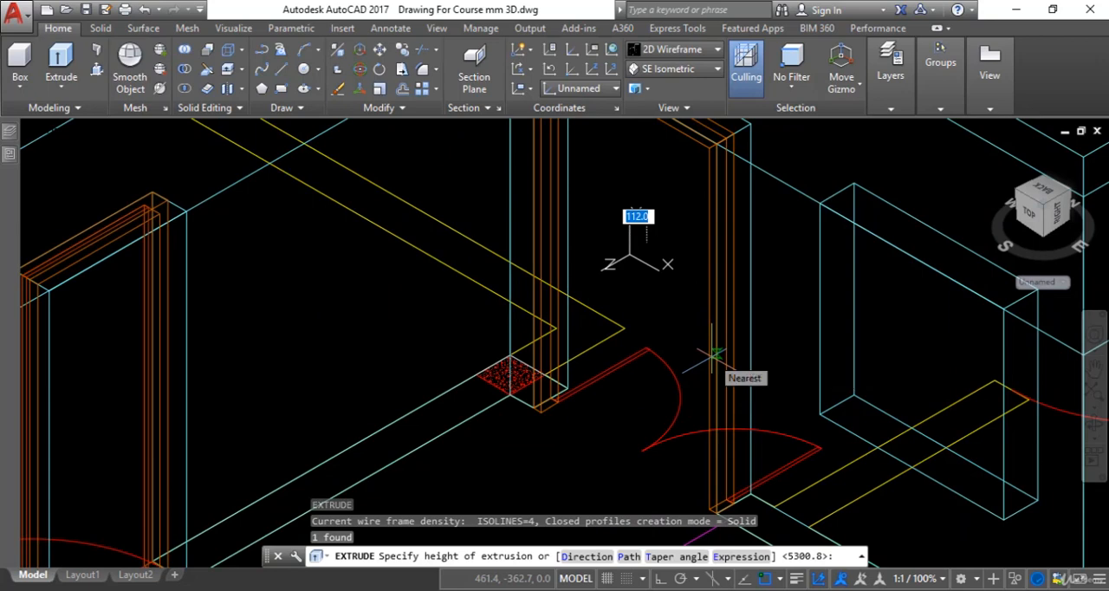
{"action": "type", "text": "100"}
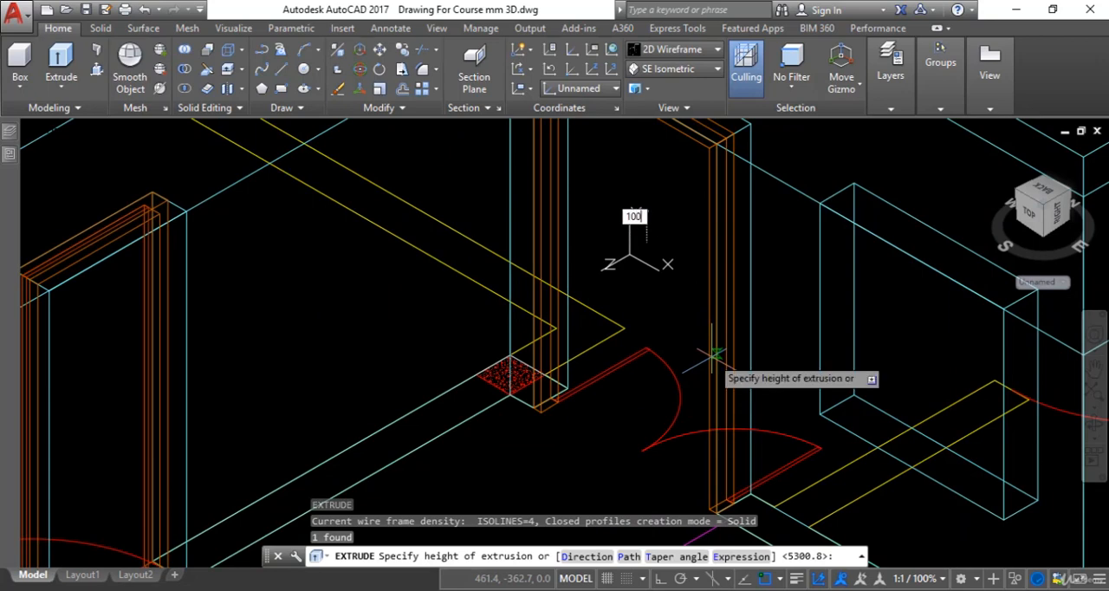
{"action": "key", "text": "Return"}
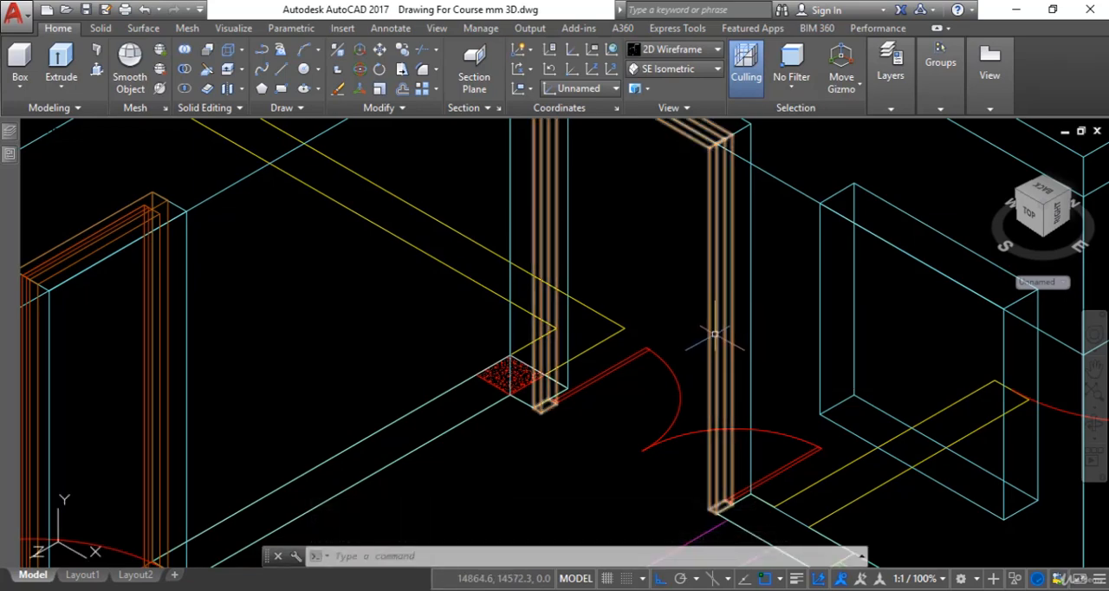
Make the door shutter layer current in the layer list
{"action": "scroll", "coordinate": [716, 340], "scroll_direction": "down", "scroll_amount": 3}
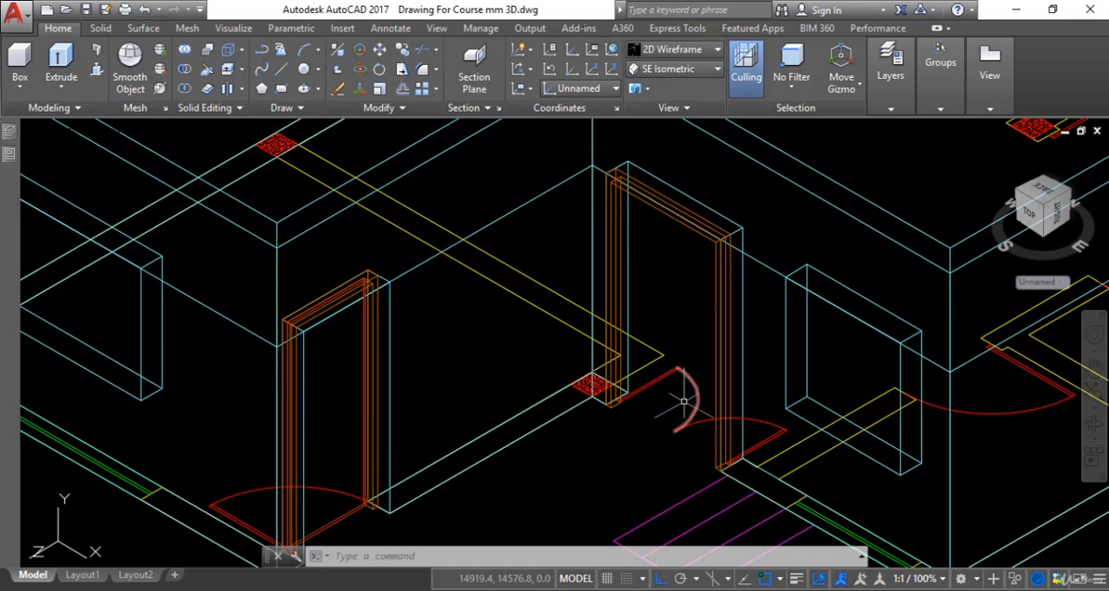
{"action": "scroll", "coordinate": [683, 402], "scroll_direction": "up", "scroll_amount": 3}
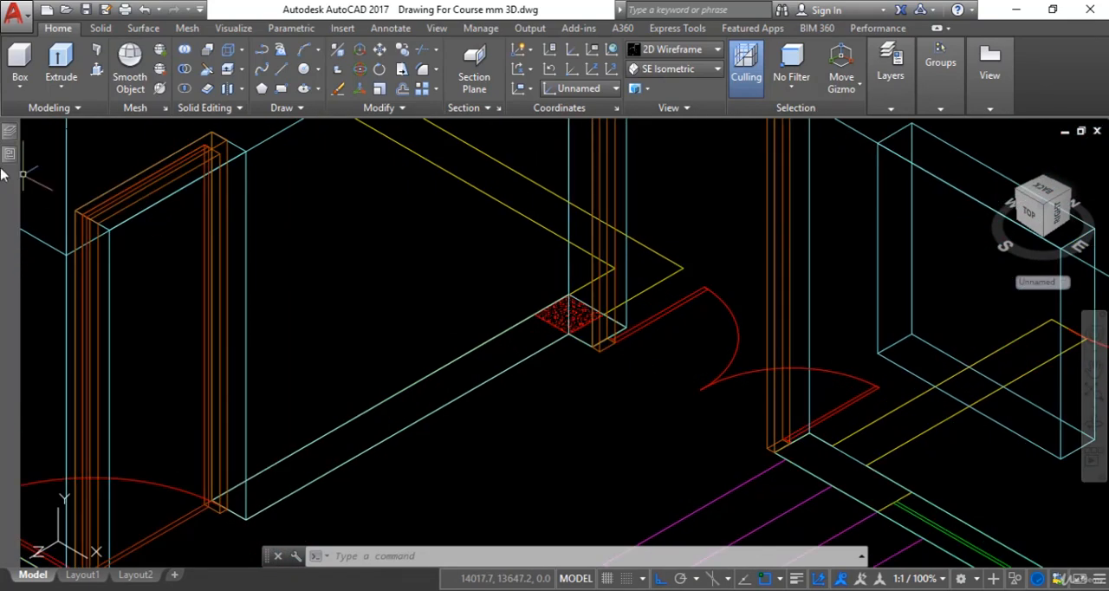
{"action": "mouse_move", "coordinate": [7, 134]}
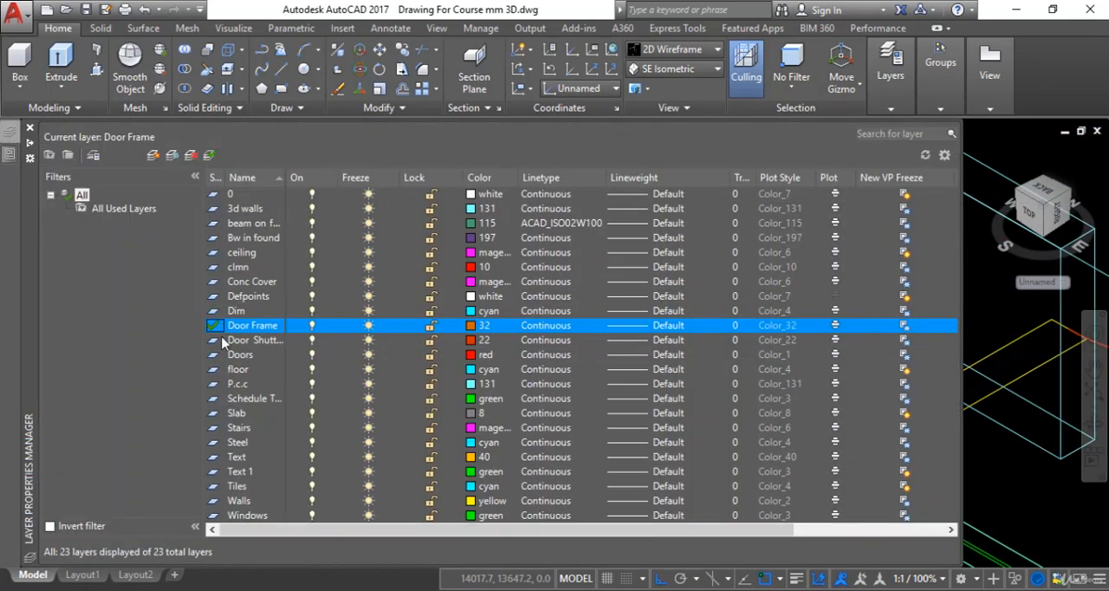
{"action": "left_click", "coordinate": [223, 340]}
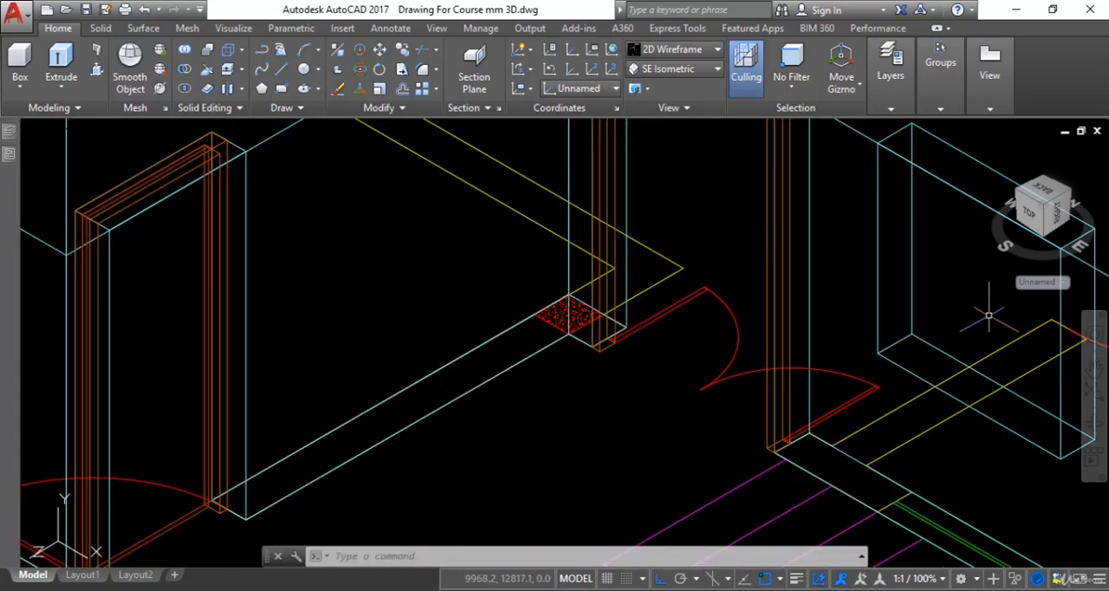
Draw a line across the foot of the double door opening, from one frame jamb's inner corner toward the jamb beside the column
{"action": "scroll", "coordinate": [759, 322], "scroll_direction": "up", "scroll_amount": 2}
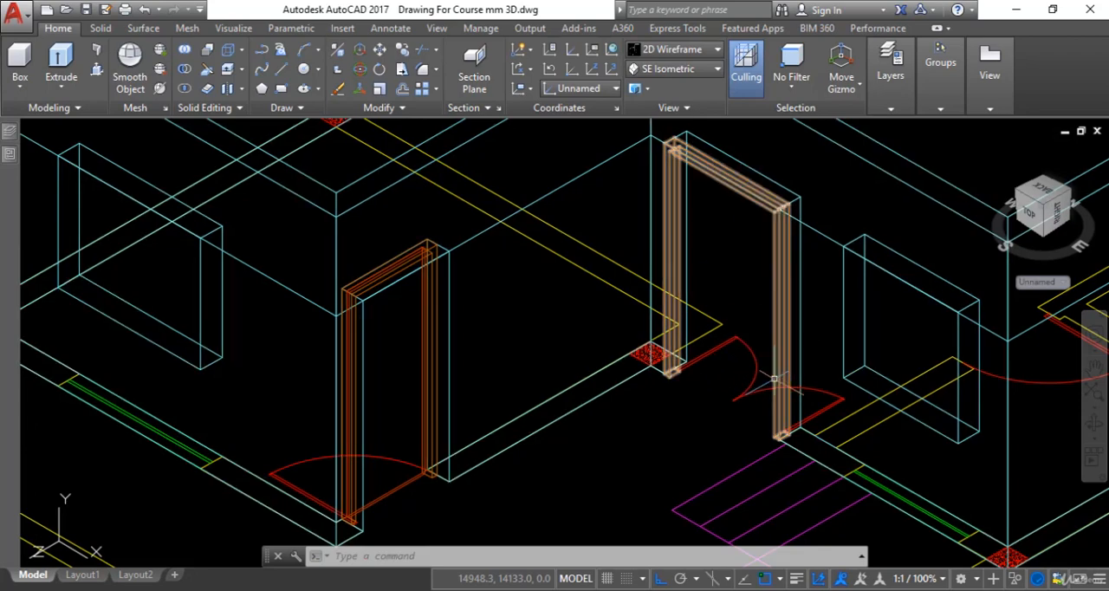
{"action": "middle_click_drag", "start_coordinate": [716, 354], "coordinate": [735, 348]}
{"action": "key", "text": "Escape"}
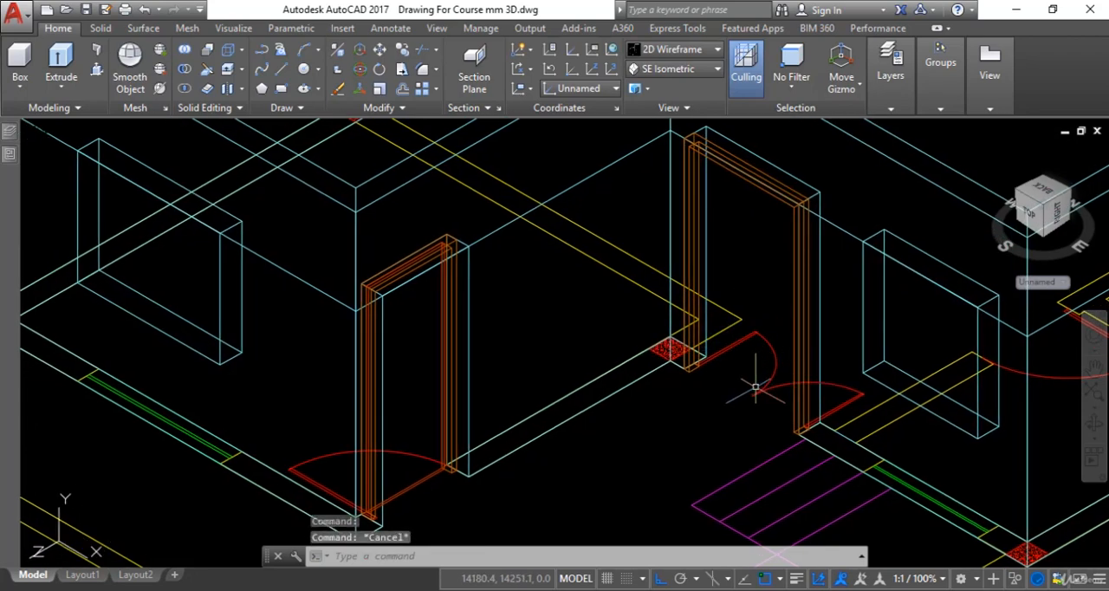
{"action": "type", "text": "l"}
{"action": "key", "text": "Return"}
{"action": "scroll", "coordinate": [780, 437], "scroll_direction": "up", "scroll_amount": 3}
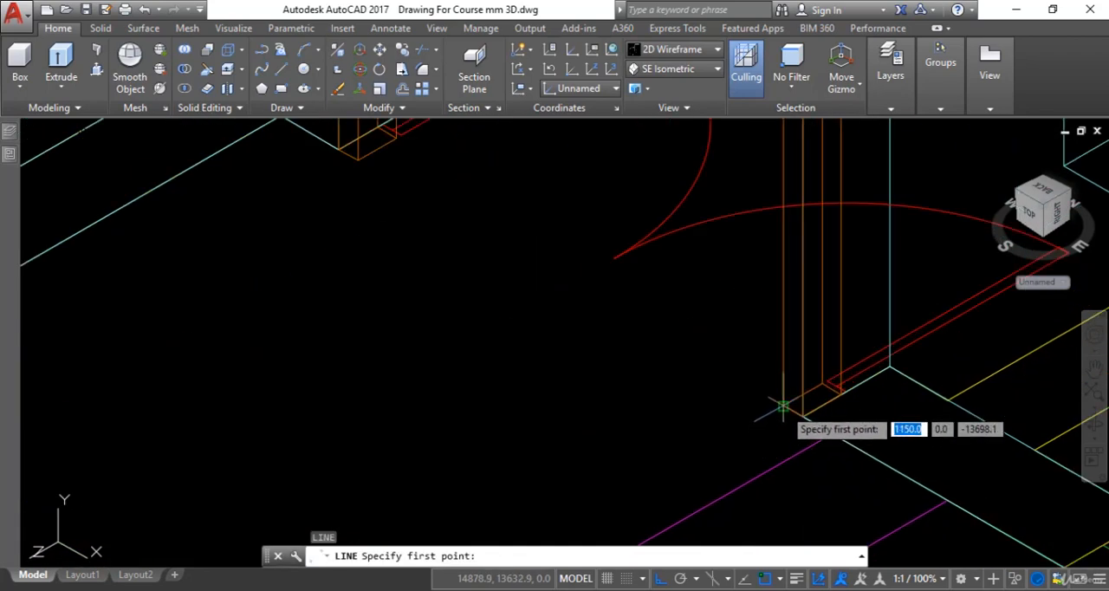
{"action": "left_click", "coordinate": [778, 437]}
{"action": "scroll", "coordinate": [780, 442], "scroll_direction": "down", "scroll_amount": 1}
{"action": "left_click", "coordinate": [621, 350]}
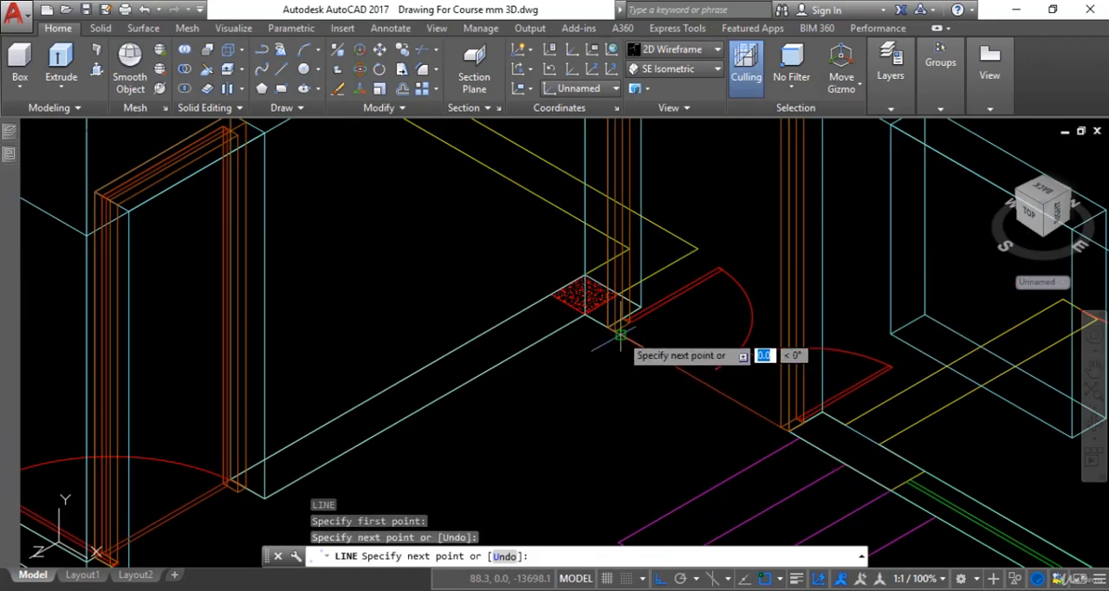
{"action": "key", "text": "Escape"}
Stretch the short end of the threshold line to the inner corner of the frame jamb beside the column
{"action": "scroll", "coordinate": [675, 412], "scroll_direction": "down", "scroll_amount": 3}
{"action": "scroll", "coordinate": [675, 412], "scroll_direction": "up", "scroll_amount": 5}
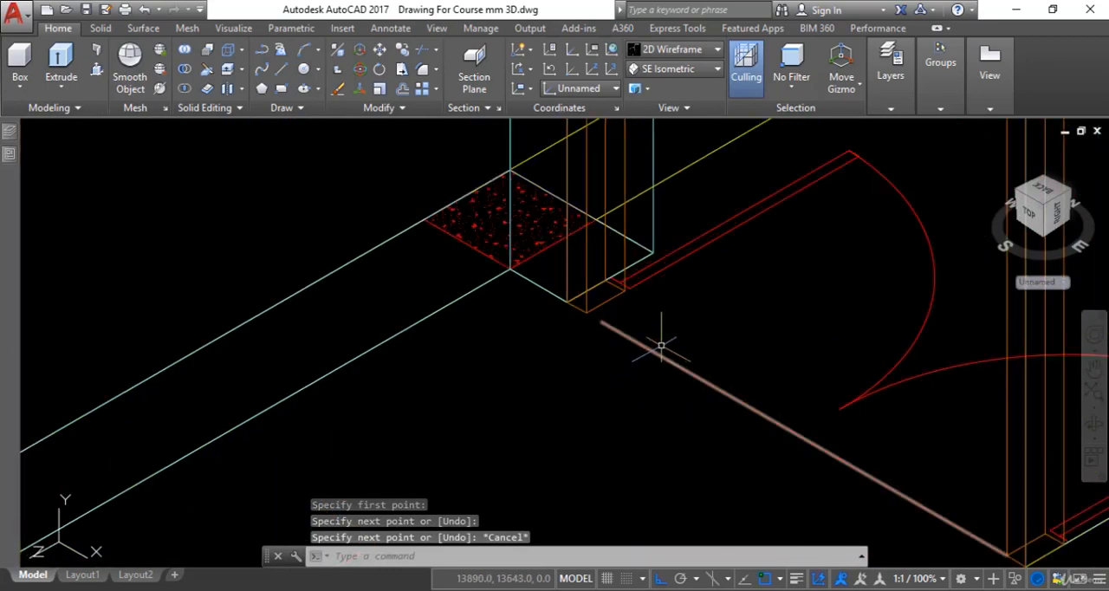
{"action": "left_click", "coordinate": [654, 351]}
{"action": "left_click", "coordinate": [601, 322]}
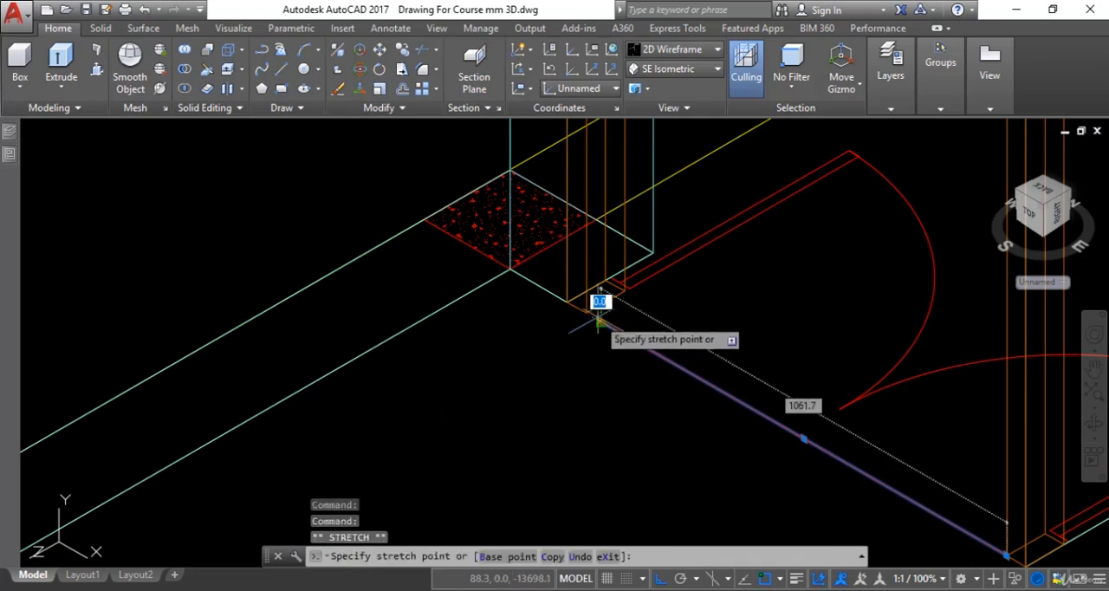
{"action": "left_click", "coordinate": [583, 310]}
{"action": "key", "text": "Escape"}
{"action": "scroll", "coordinate": [683, 387], "scroll_direction": "down", "scroll_amount": 5}
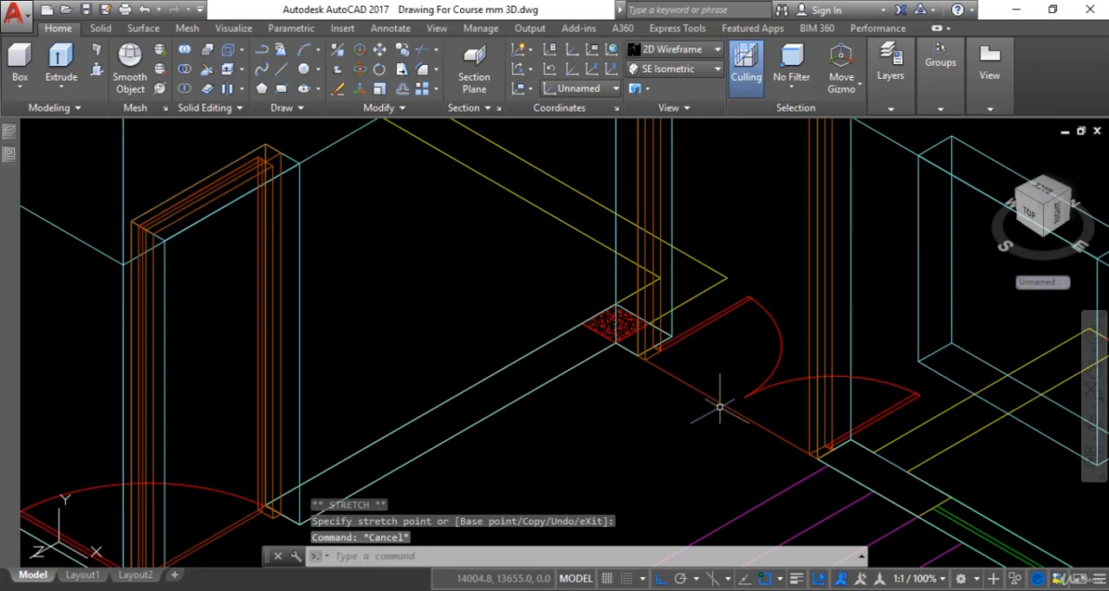
{"action": "scroll", "coordinate": [712, 295], "scroll_direction": "down", "scroll_amount": 2}
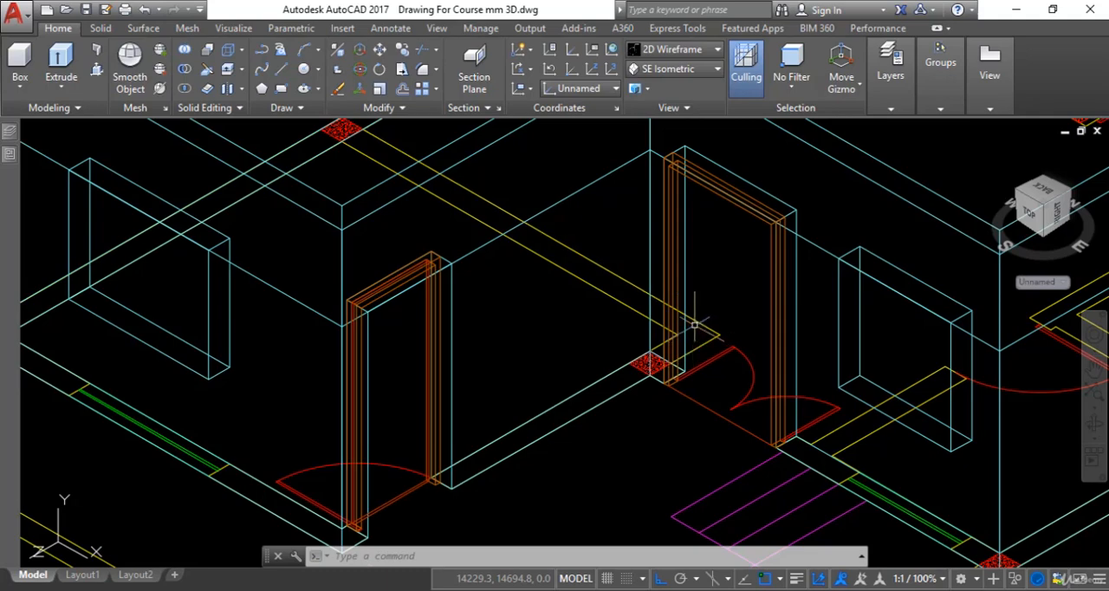
Draw a vertical polyline from the midpoint of the frame head's inner edge down to the midpoint of the threshold line
{"action": "key", "text": "Return"}
{"action": "scroll", "coordinate": [692, 235], "scroll_direction": "up", "scroll_amount": 5}
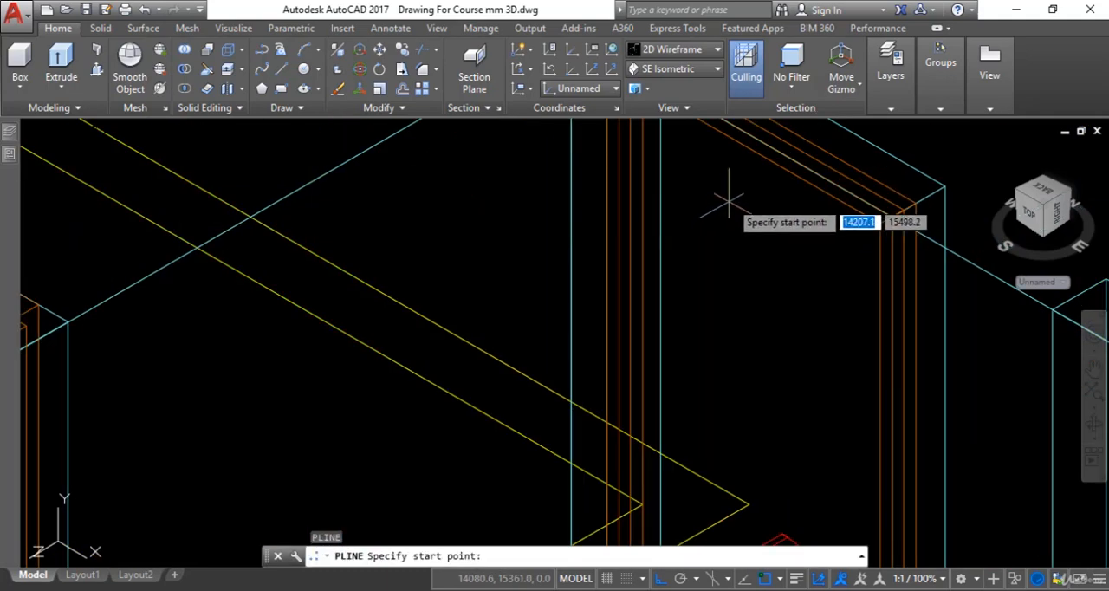
{"action": "left_click", "coordinate": [748, 149]}
{"action": "scroll", "coordinate": [749, 150], "scroll_direction": "down", "scroll_amount": 5}
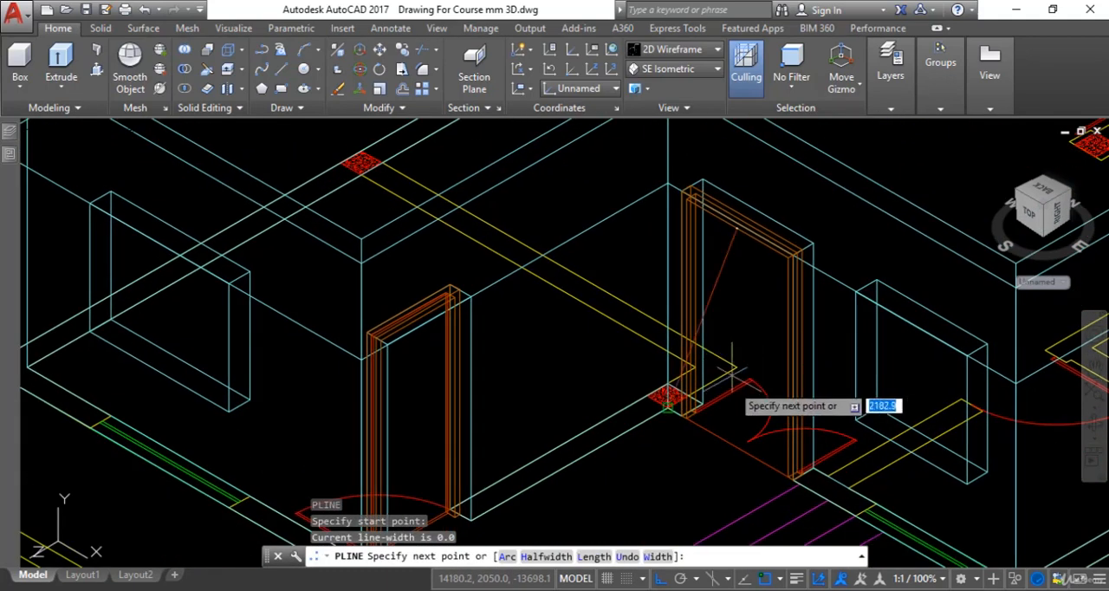
{"action": "left_click", "coordinate": [735, 446]}
{"action": "key", "text": "Escape"}
{"action": "key", "text": "Escape"}
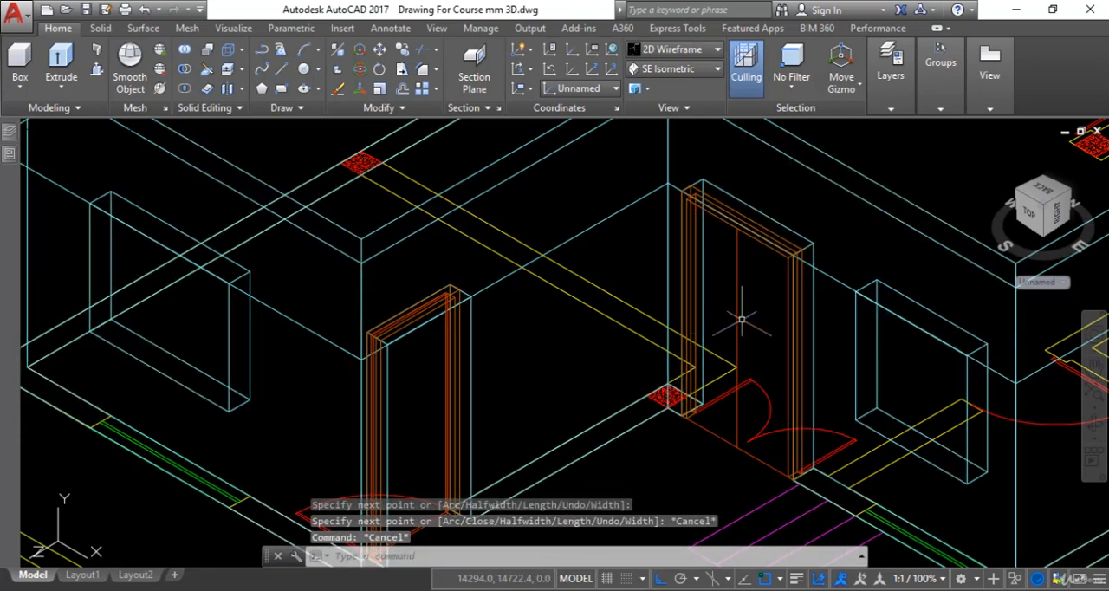
Change the colour of the vertical centre polyline in the door opening to yellow
{"action": "scroll", "coordinate": [724, 279], "scroll_direction": "up", "scroll_amount": 2}
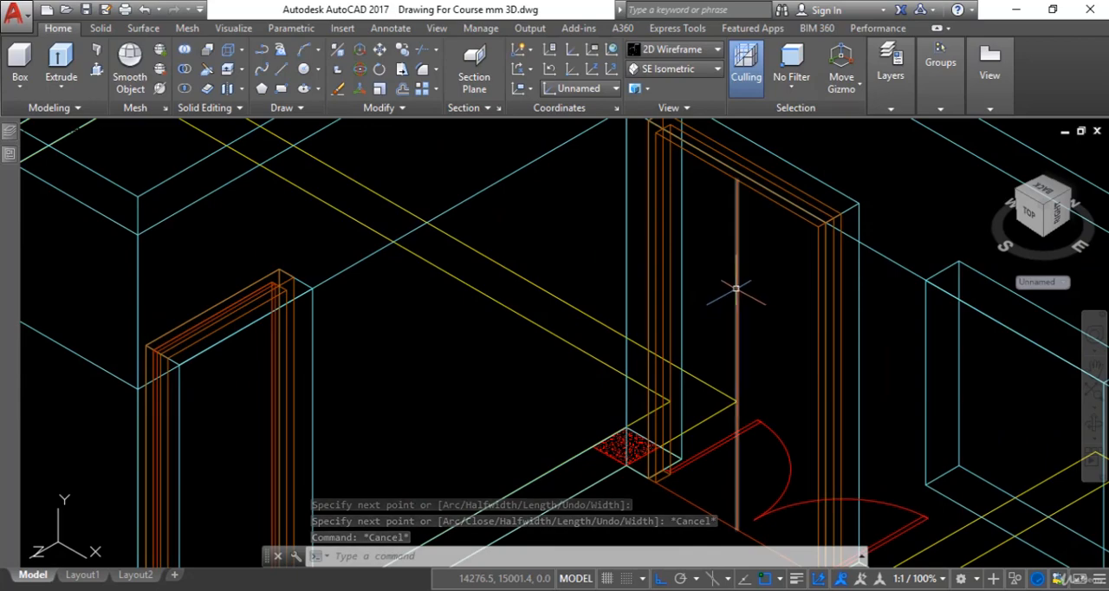
{"action": "left_click", "coordinate": [735, 288]}
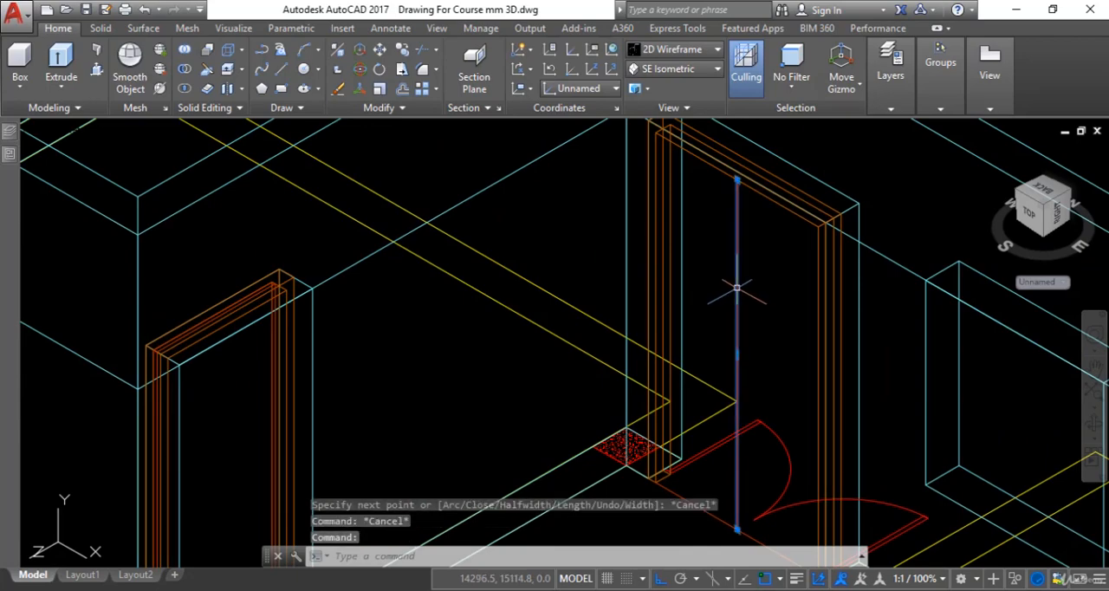
{"action": "right_click", "coordinate": [736, 287]}
{"action": "left_click", "coordinate": [787, 561]}
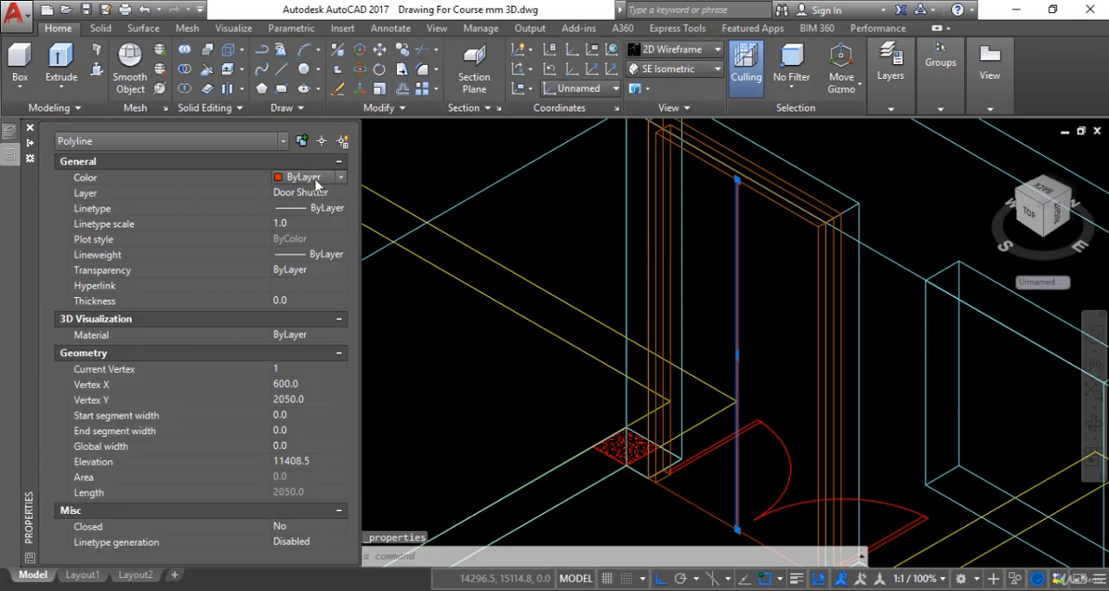
{"action": "left_click", "coordinate": [316, 180]}
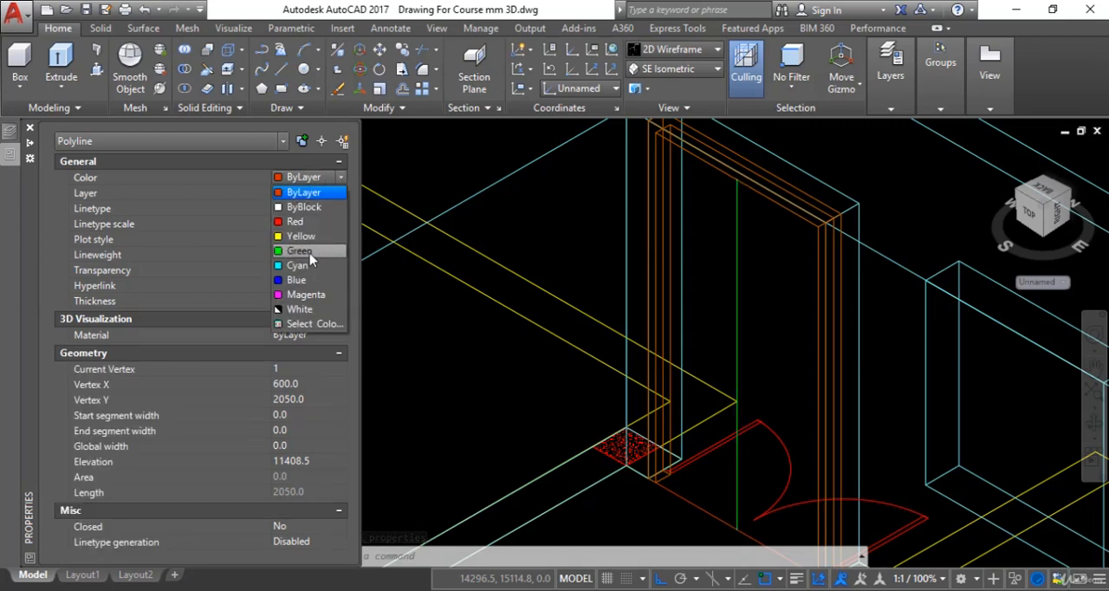
{"action": "left_click", "coordinate": [290, 323]}
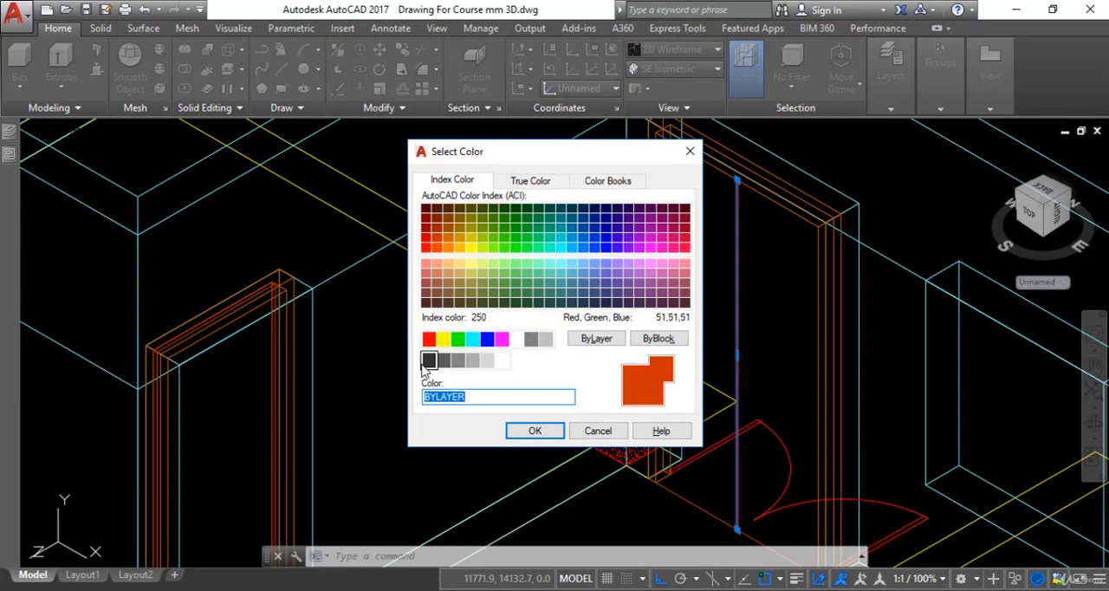
{"action": "left_click", "coordinate": [428, 360]}
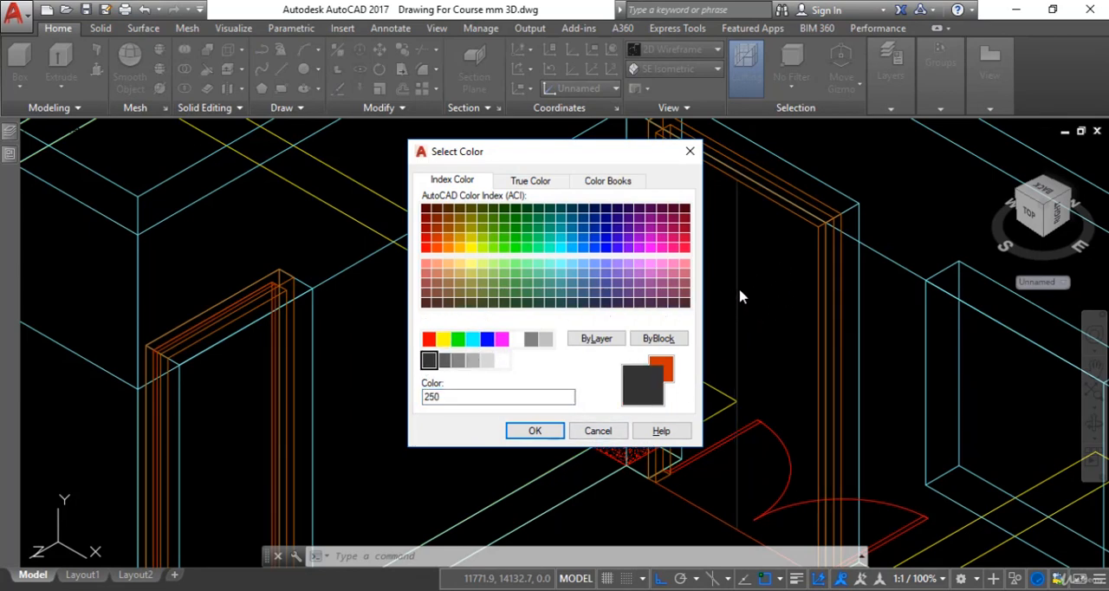
{"action": "left_click", "coordinate": [442, 338]}
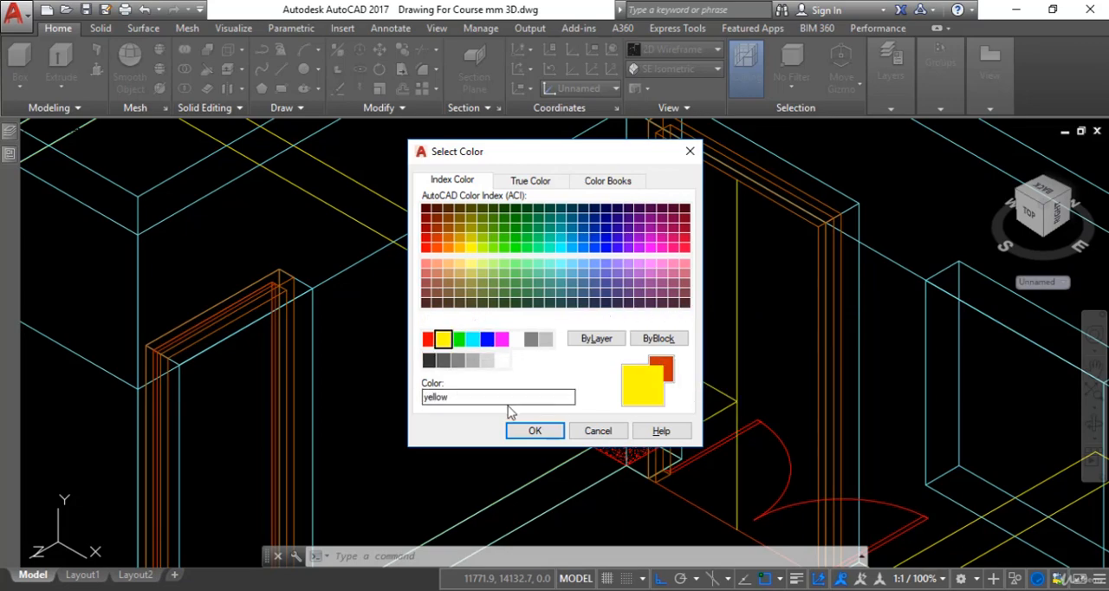
{"action": "left_click", "coordinate": [532, 430]}
{"action": "key", "text": "Escape"}
{"action": "middle_click_drag", "start_coordinate": [753, 276], "coordinate": [754, 311]}
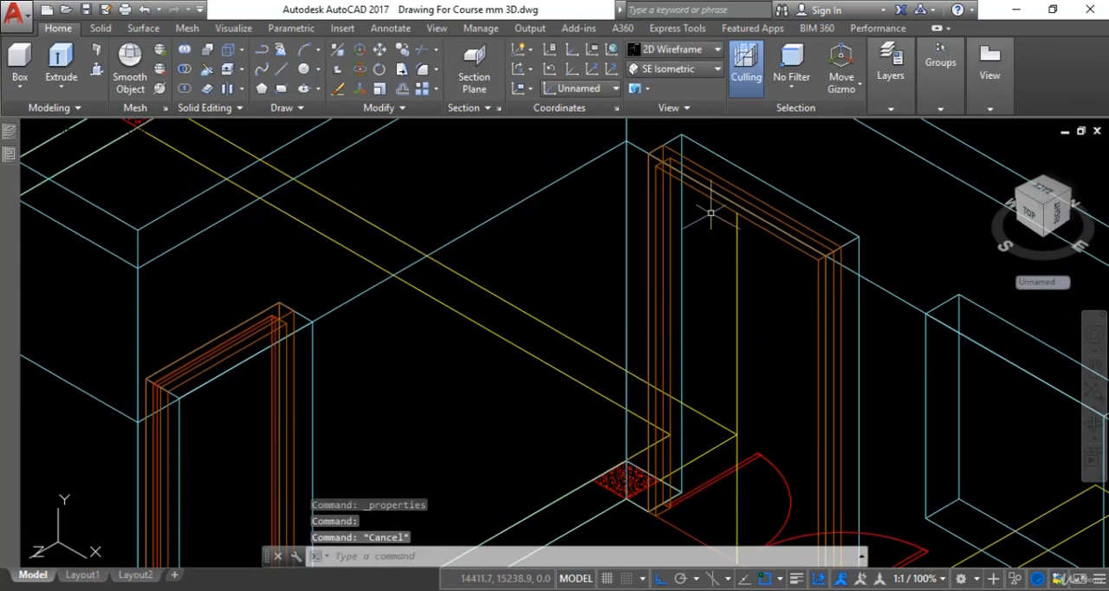
Draw the first shutter rectangle from the top of the centre line to the foot of the frame jamb farther from the column
{"action": "scroll", "coordinate": [713, 214], "scroll_direction": "up", "scroll_amount": 4}
{"action": "middle_click_drag", "start_coordinate": [747, 260], "coordinate": [767, 328]}
{"action": "scroll", "coordinate": [751, 260], "scroll_direction": "down", "scroll_amount": 6}
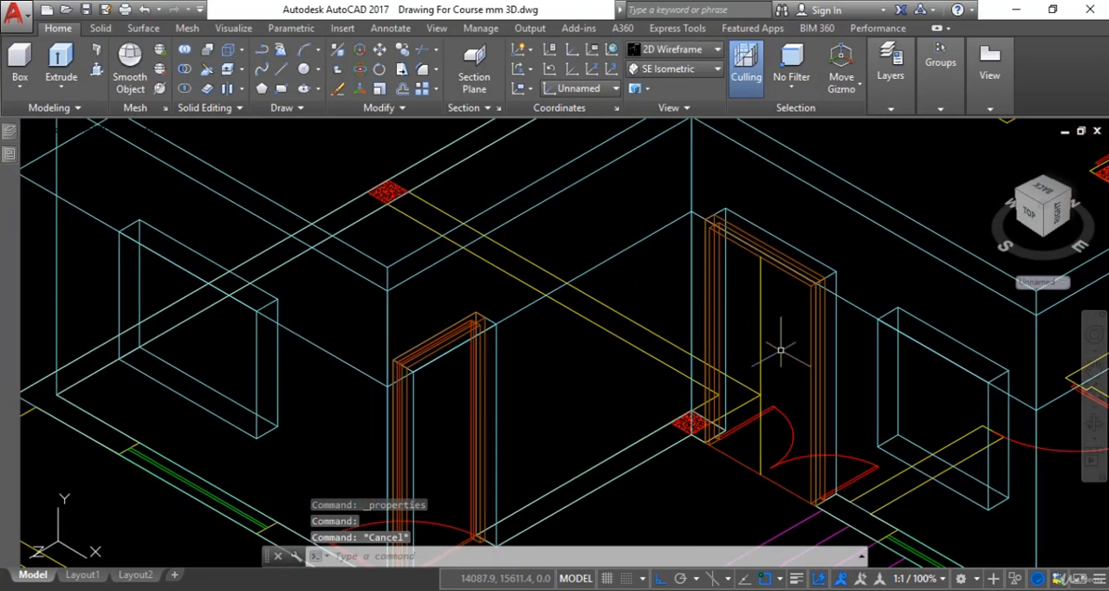
{"action": "key", "text": "Escape"}
{"action": "type", "text": "re"}
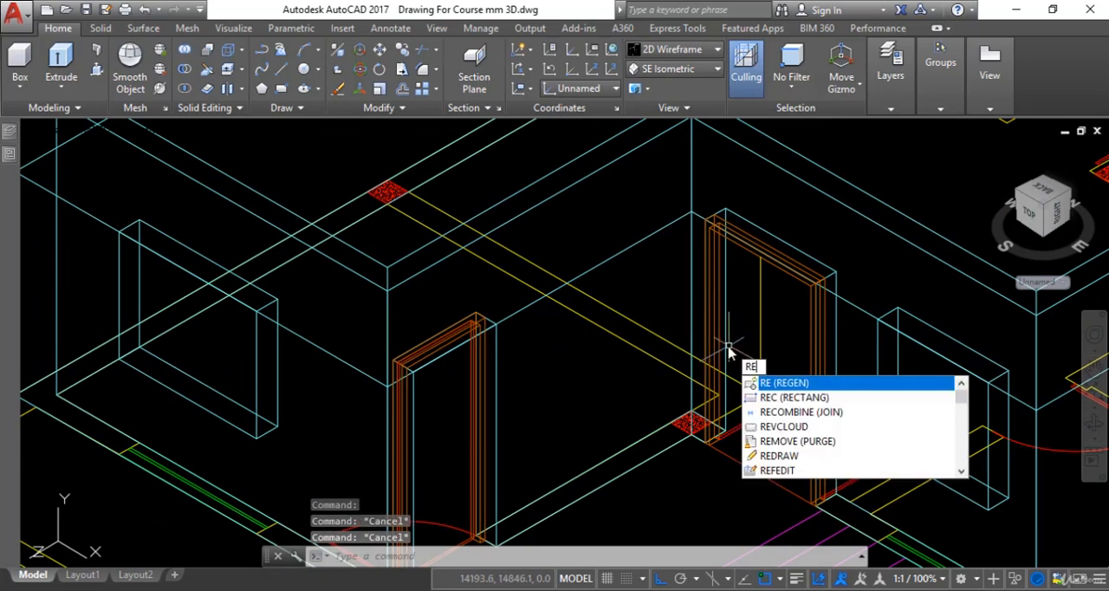
{"action": "type", "text": "c"}
{"action": "key", "text": "Return"}
{"action": "scroll", "coordinate": [743, 346], "scroll_direction": "up", "scroll_amount": 6}
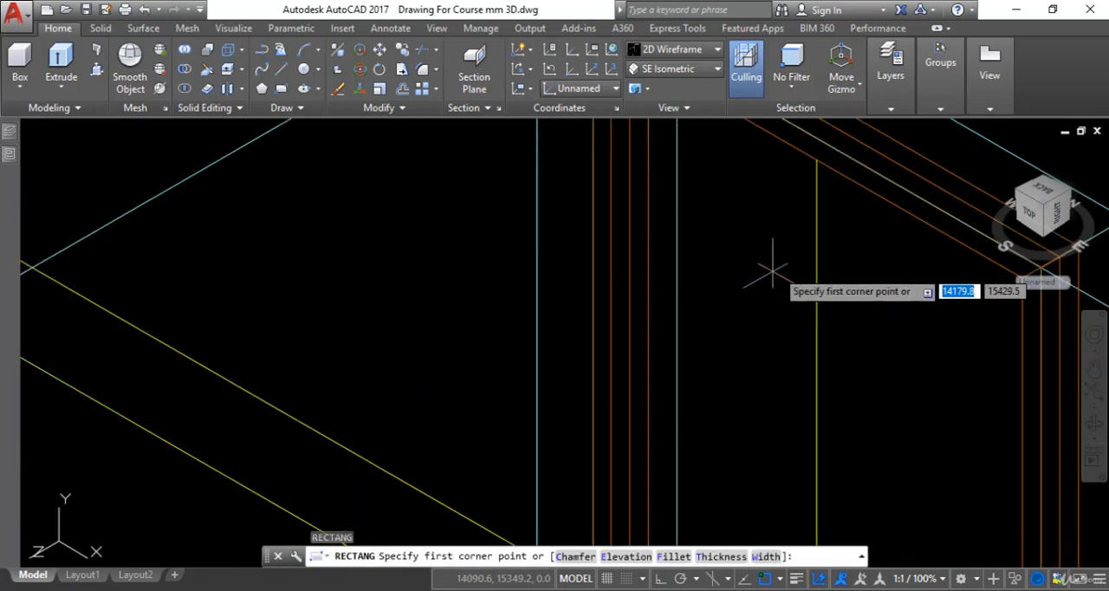
{"action": "left_click", "coordinate": [786, 236]}
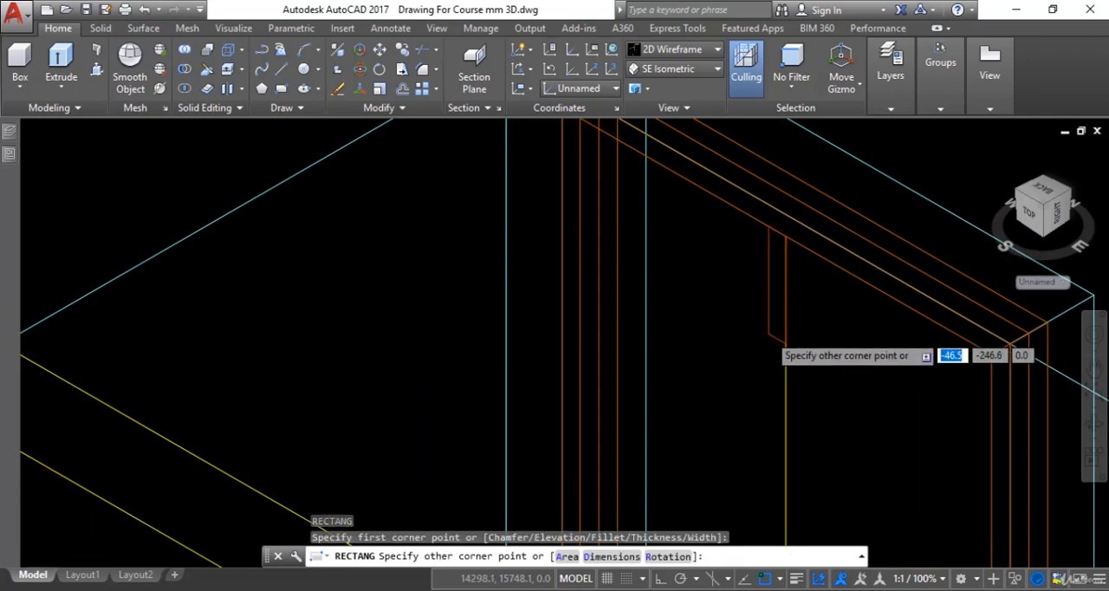
{"action": "scroll", "coordinate": [772, 335], "scroll_direction": "down", "scroll_amount": 4}
{"action": "middle_click_drag", "start_coordinate": [782, 355], "coordinate": [782, 240]}
{"action": "middle_click_drag", "start_coordinate": [799, 420], "coordinate": [787, 277]}
{"action": "scroll", "coordinate": [823, 421], "scroll_direction": "up", "scroll_amount": 4}
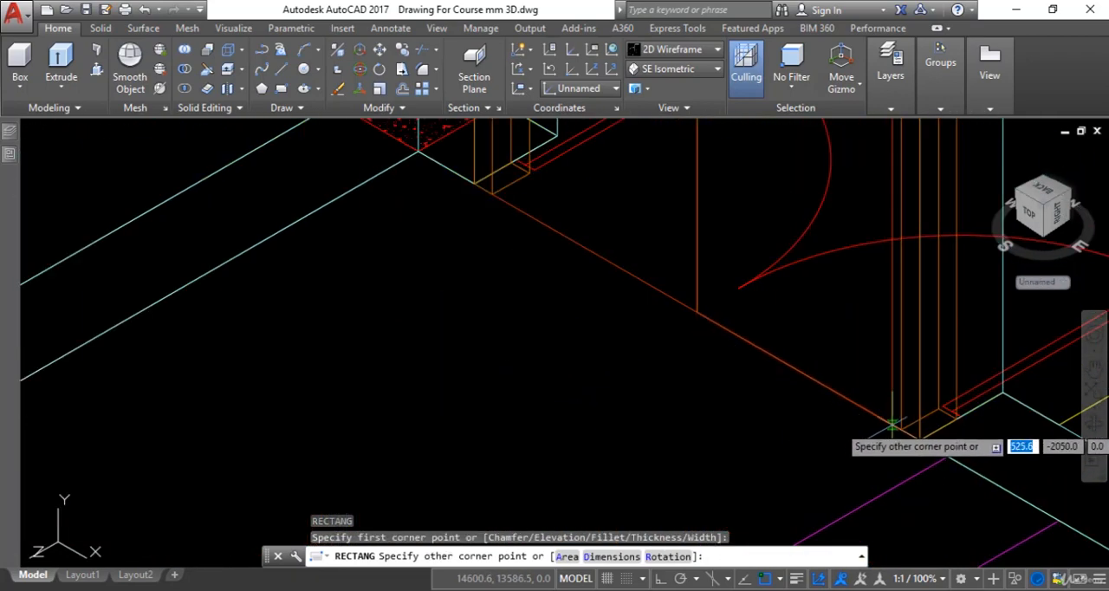
{"action": "left_click", "coordinate": [893, 427]}
{"action": "scroll", "coordinate": [892, 429], "scroll_direction": "down", "scroll_amount": 4}
{"action": "scroll", "coordinate": [850, 395], "scroll_direction": "down", "scroll_amount": 4}
{"action": "middle_click_drag", "start_coordinate": [850, 395], "coordinate": [845, 456]}
{"action": "key", "text": "Escape"}
Draw the second shutter rectangle from the top of the centre line to the foot of the jamb beside the column
{"action": "scroll", "coordinate": [822, 290], "scroll_direction": "up", "scroll_amount": 6}
{"action": "middle_click_drag", "start_coordinate": [843, 357], "coordinate": [815, 255]}
{"action": "scroll", "coordinate": [815, 254], "scroll_direction": "up", "scroll_amount": 4}
{"action": "key", "text": "Return"}
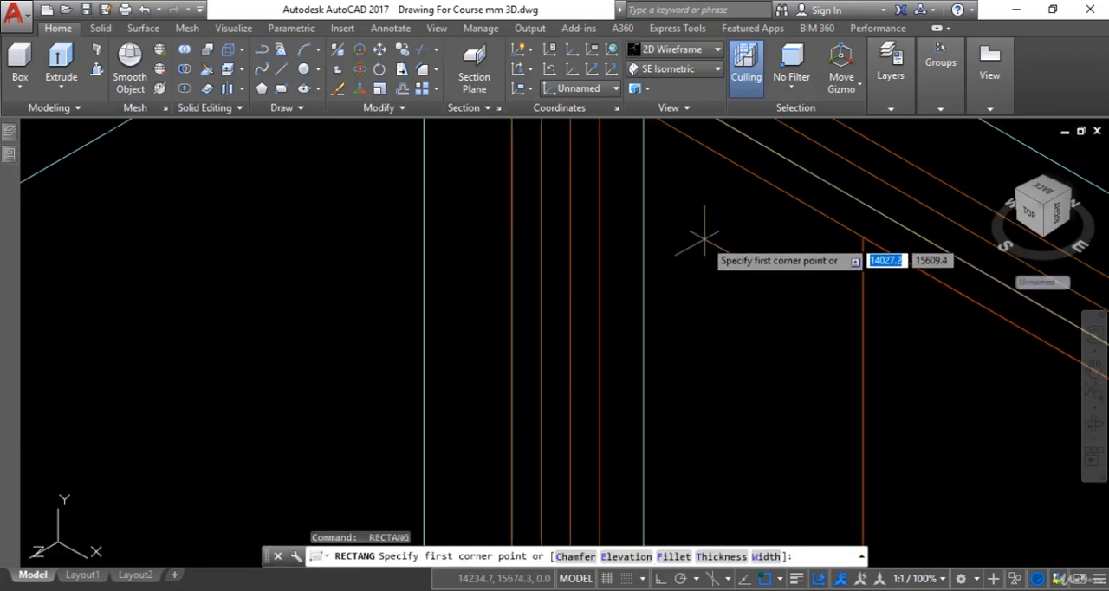
{"action": "middle_click_drag", "start_coordinate": [742, 263], "coordinate": [804, 378]}
{"action": "left_click", "coordinate": [923, 353]}
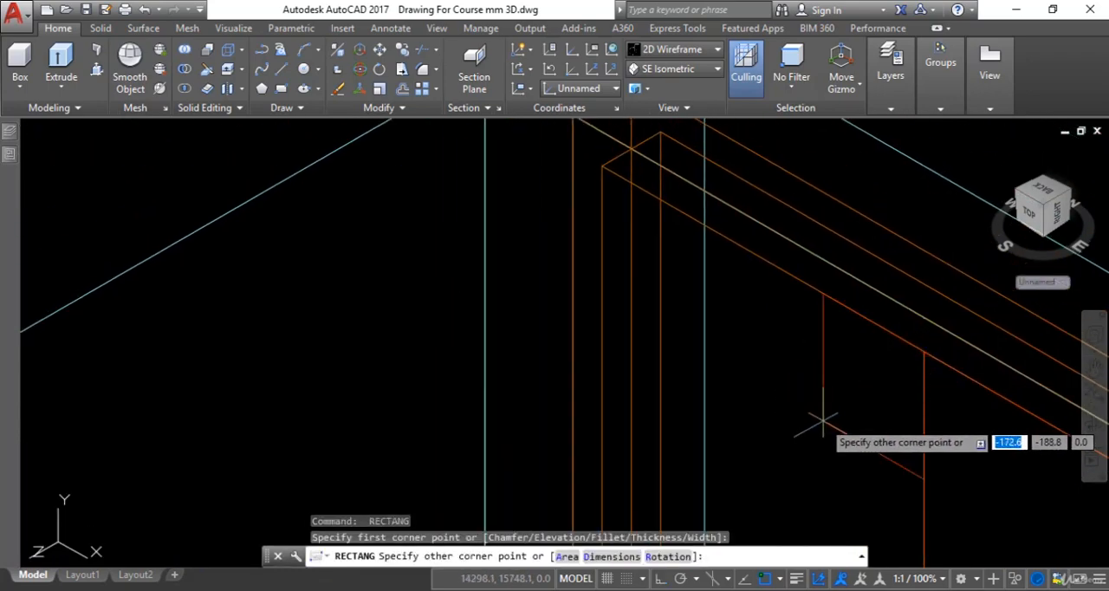
{"action": "scroll", "coordinate": [824, 421], "scroll_direction": "down", "scroll_amount": 5}
{"action": "middle_click_drag", "start_coordinate": [824, 421], "coordinate": [922, 218]}
{"action": "middle_click_drag", "start_coordinate": [900, 274], "coordinate": [875, 150]}
{"action": "scroll", "coordinate": [871, 426], "scroll_direction": "up", "scroll_amount": 4}
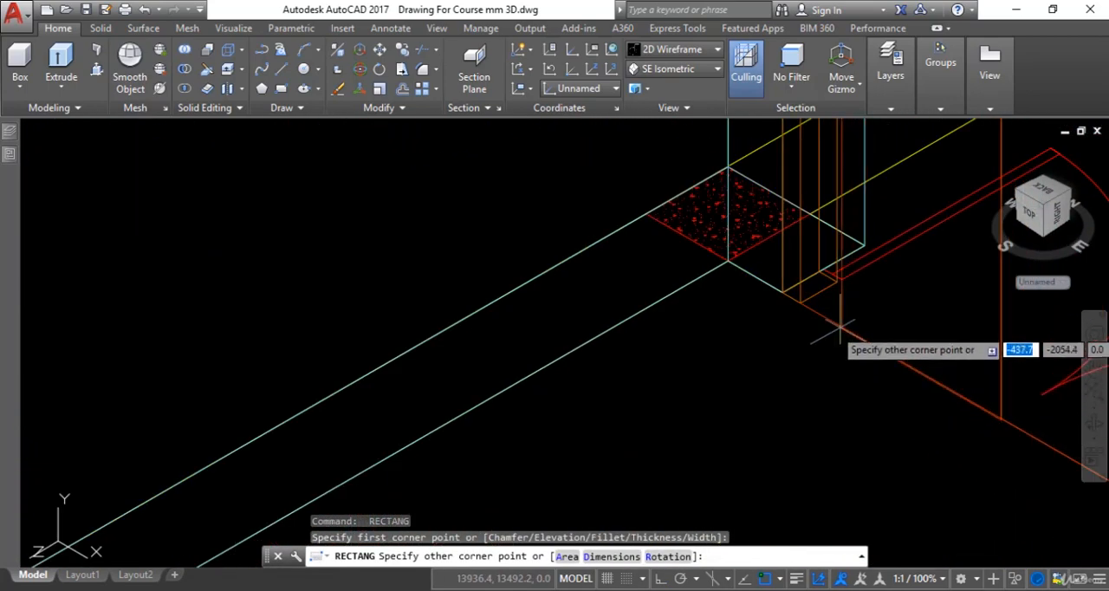
{"action": "key", "text": "Escape"}
Check the shutter thickness in the Door Detail image, and extrude both shutter rectangles 25 mm
{"action": "scroll", "coordinate": [831, 426], "scroll_direction": "down", "scroll_amount": 4}
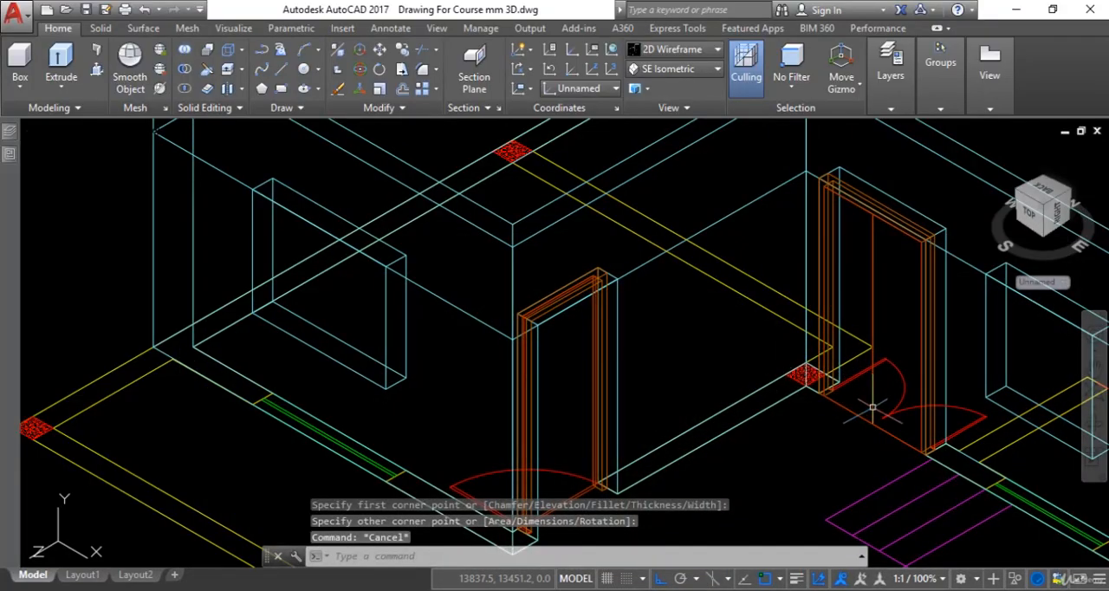
{"action": "scroll", "coordinate": [891, 462], "scroll_direction": "up", "scroll_amount": 3}
{"action": "scroll", "coordinate": [894, 313], "scroll_direction": "down", "scroll_amount": 3}
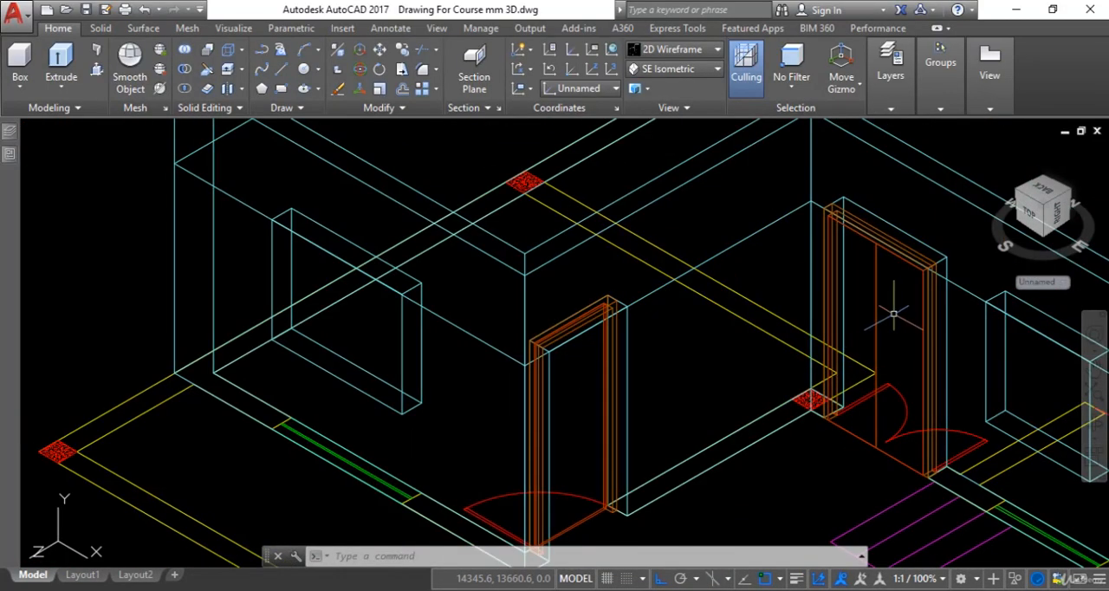
{"action": "scroll", "coordinate": [893, 313], "scroll_direction": "up", "scroll_amount": 3}
{"action": "scroll", "coordinate": [814, 335], "scroll_direction": "down", "scroll_amount": 3}
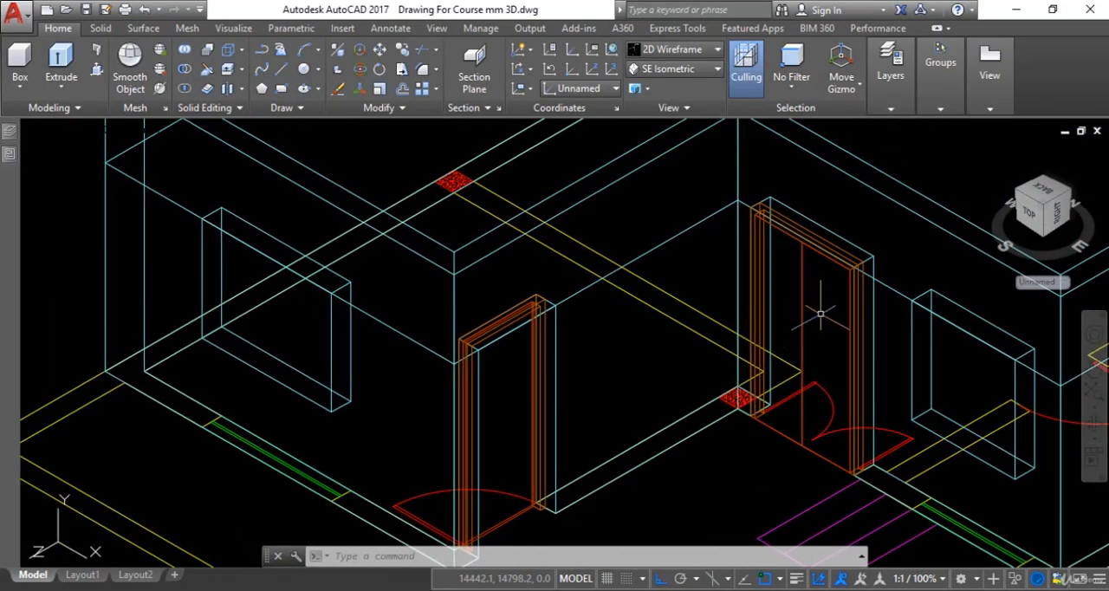
{"action": "type", "text": "t"}
{"action": "key", "text": "Return"}
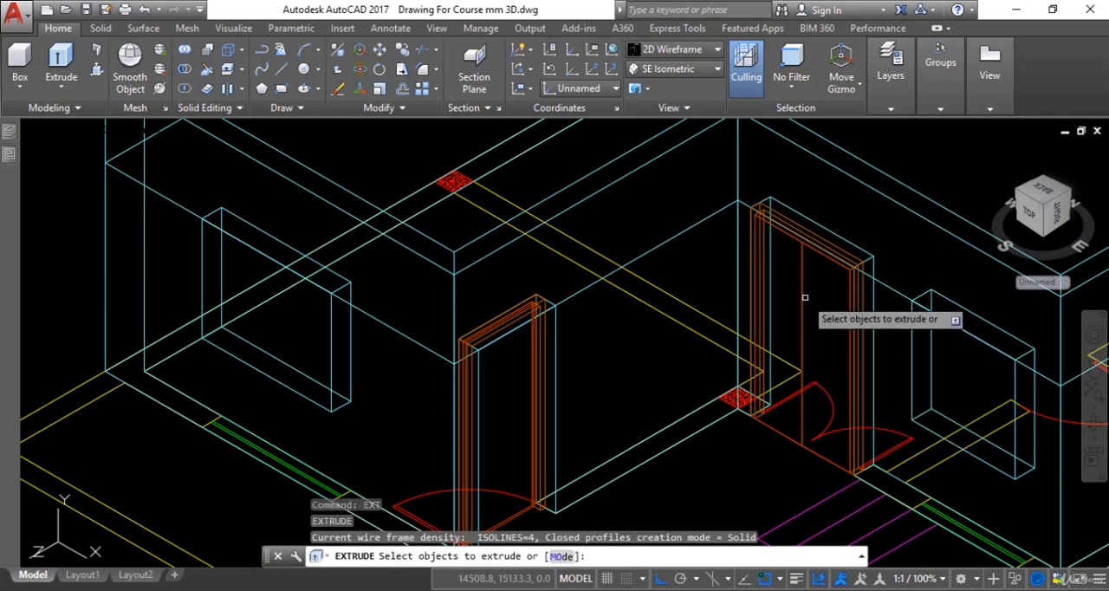
{"action": "left_click", "coordinate": [803, 293]}
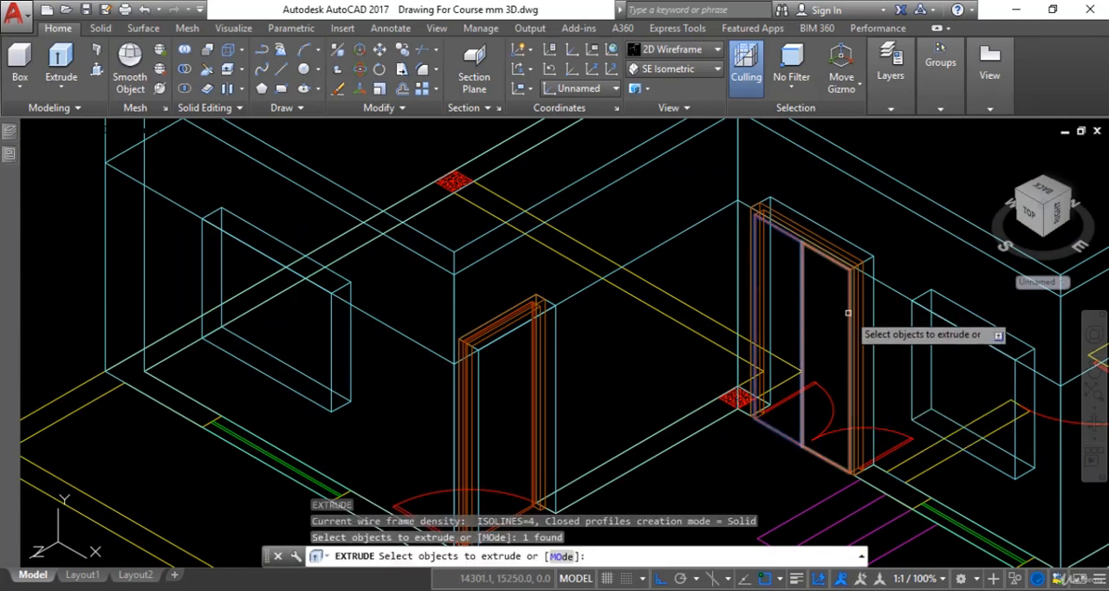
{"action": "left_click", "coordinate": [848, 312]}
{"action": "key", "text": "Return"}
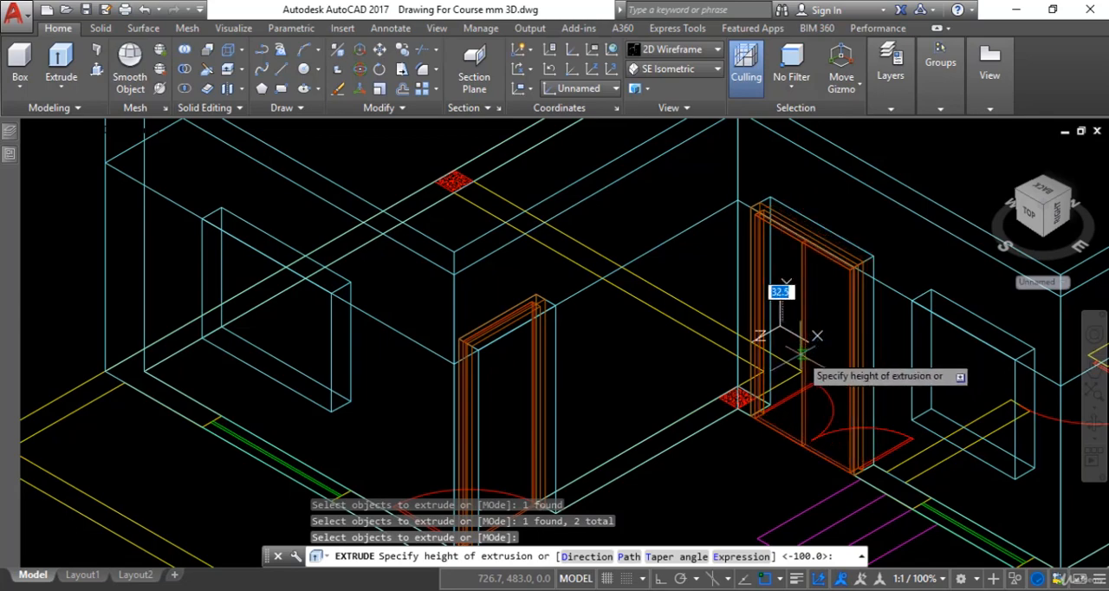
{"action": "type", "text": "25"}
{"action": "key", "text": "Return"}
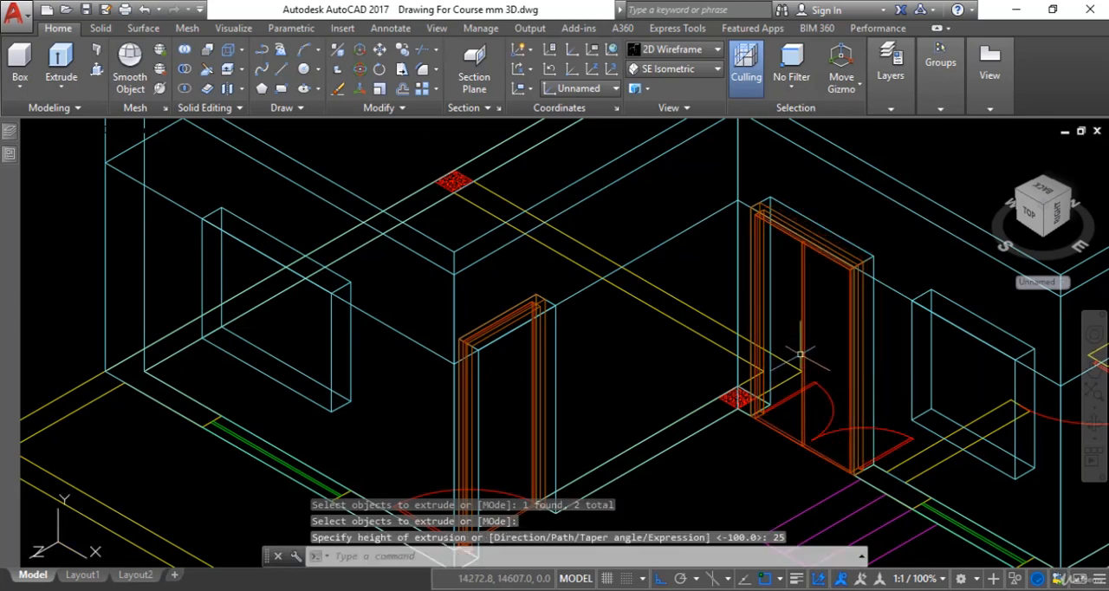
{"action": "scroll", "coordinate": [805, 346], "scroll_direction": "up", "scroll_amount": 2}
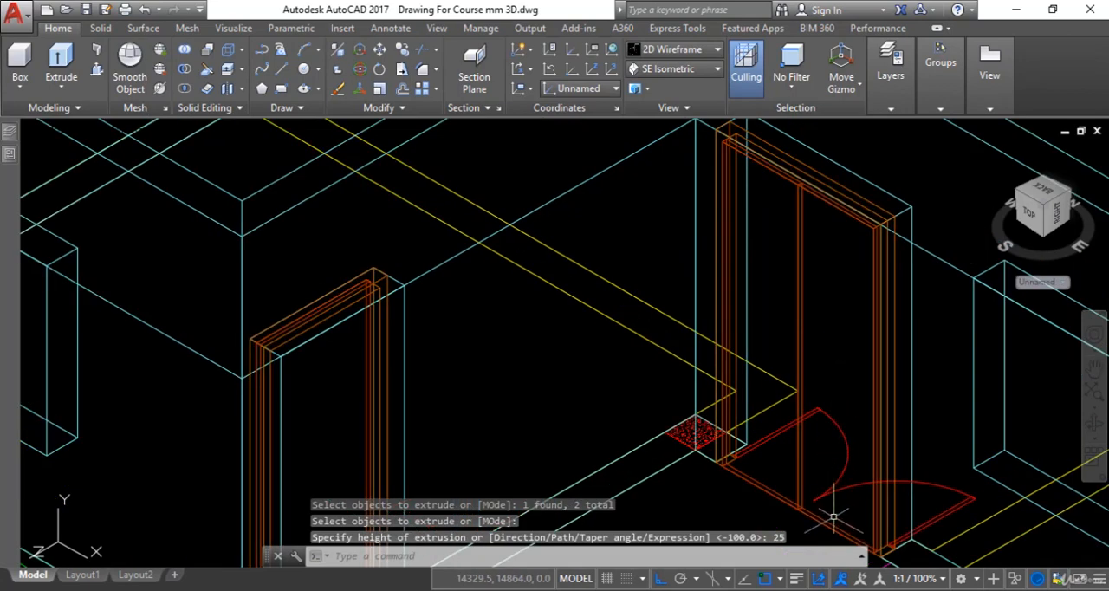
Inspect the double door in the Realistic visual style, and return to 2D Wireframe
{"action": "left_click", "coordinate": [700, 50]}
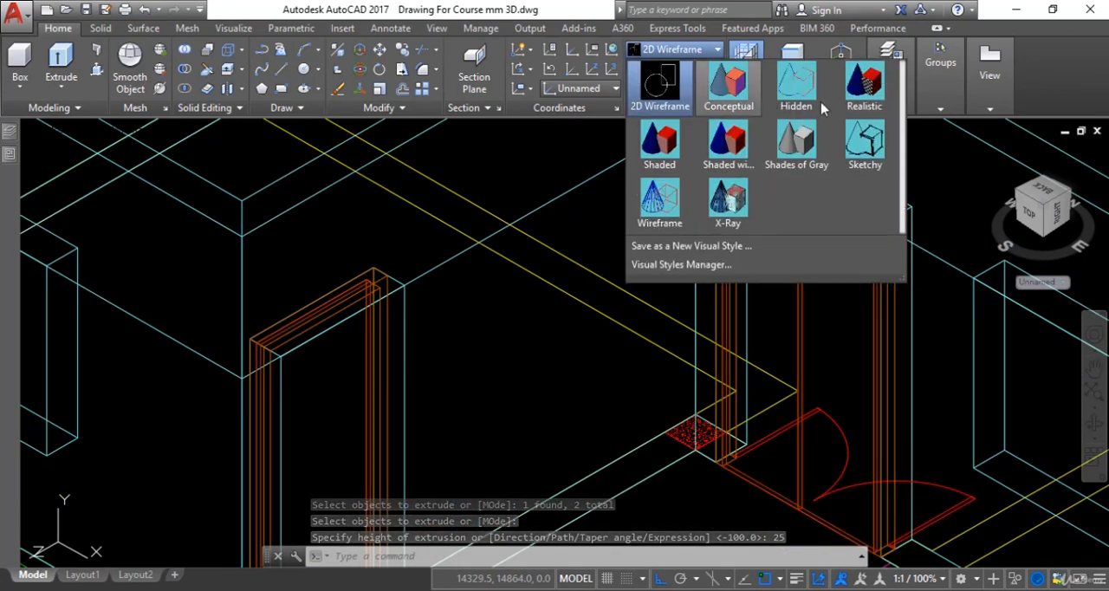
{"action": "left_click", "coordinate": [865, 96]}
{"action": "scroll", "coordinate": [817, 304], "scroll_direction": "up", "scroll_amount": 4}
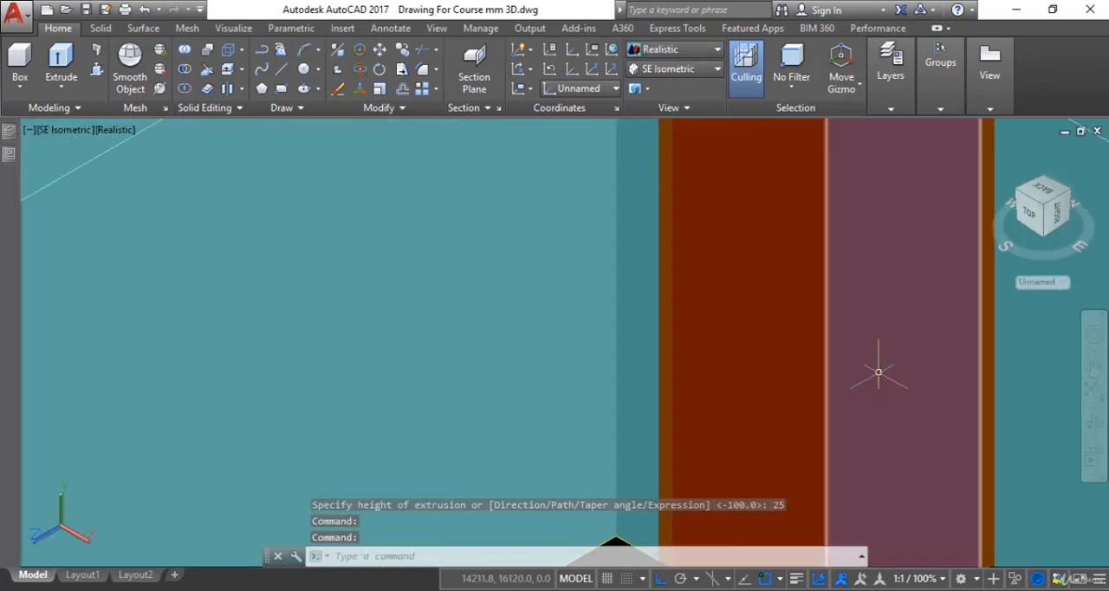
{"action": "scroll", "coordinate": [827, 373], "scroll_direction": "down", "scroll_amount": 5}
{"action": "scroll", "coordinate": [807, 435], "scroll_direction": "up", "scroll_amount": 2}
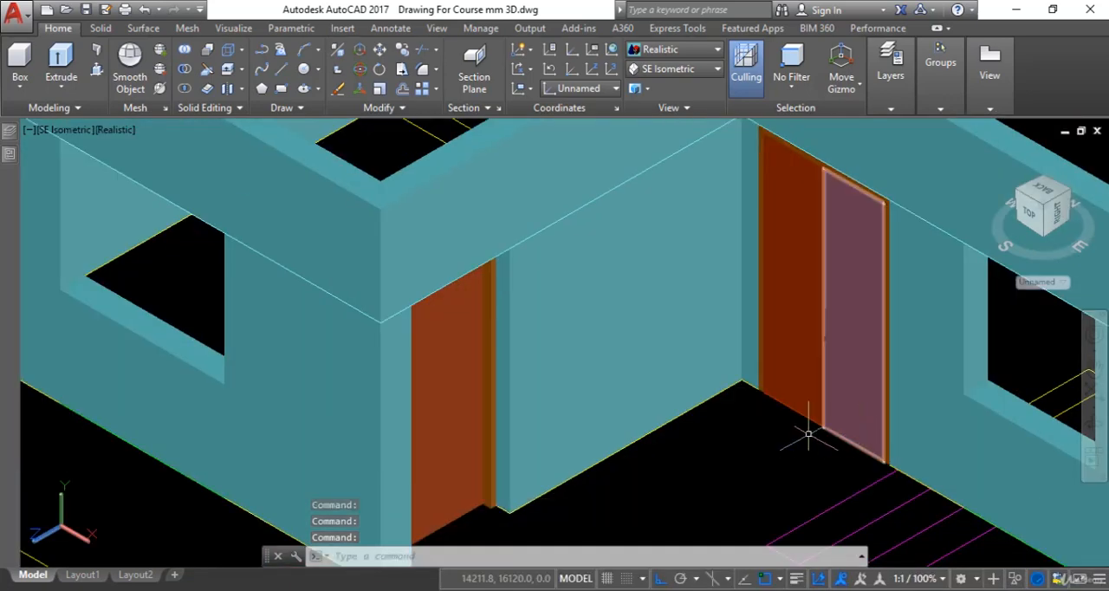
{"action": "scroll", "coordinate": [823, 448], "scroll_direction": "up", "scroll_amount": 2}
{"action": "scroll", "coordinate": [839, 407], "scroll_direction": "up", "scroll_amount": 2}
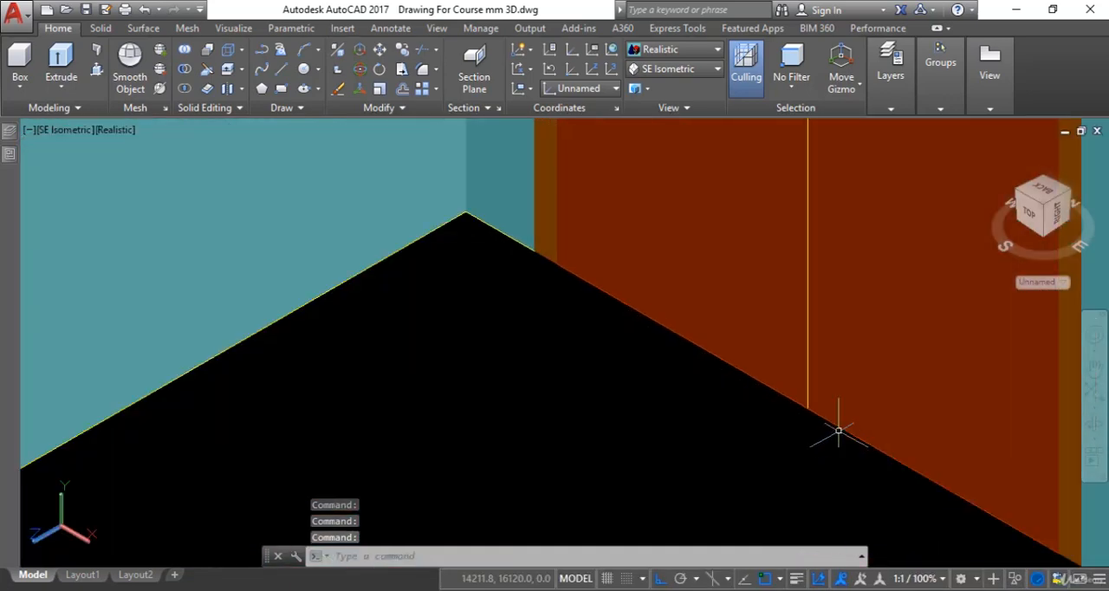
{"action": "left_click", "coordinate": [675, 50]}
{"action": "left_click", "coordinate": [682, 103]}
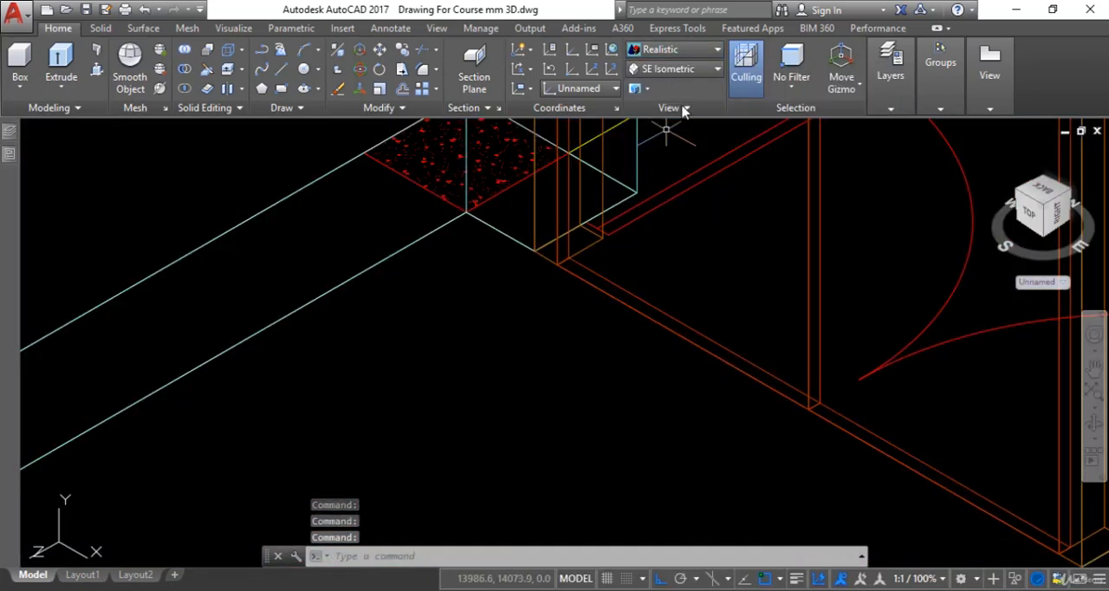
{"action": "scroll", "coordinate": [897, 474], "scroll_direction": "down", "scroll_amount": 6}
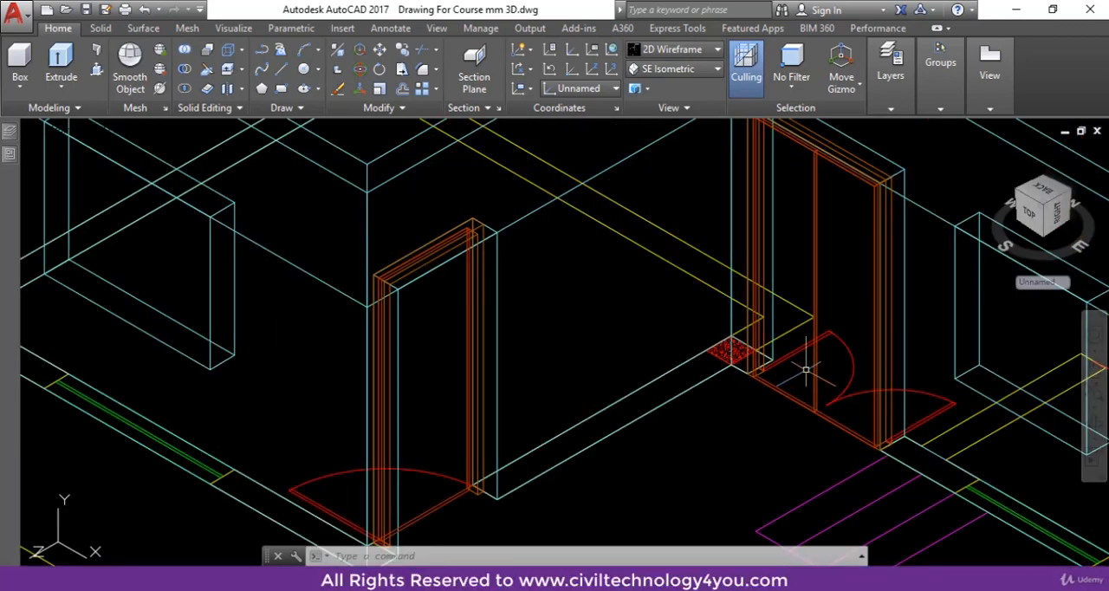
{"action": "key", "text": "Escape"}
Move the double door's frame, both shutters and centre line 125 mm through the wall to the corner on the opening's opposite face
{"action": "scroll", "coordinate": [836, 401], "scroll_direction": "up", "scroll_amount": 3}
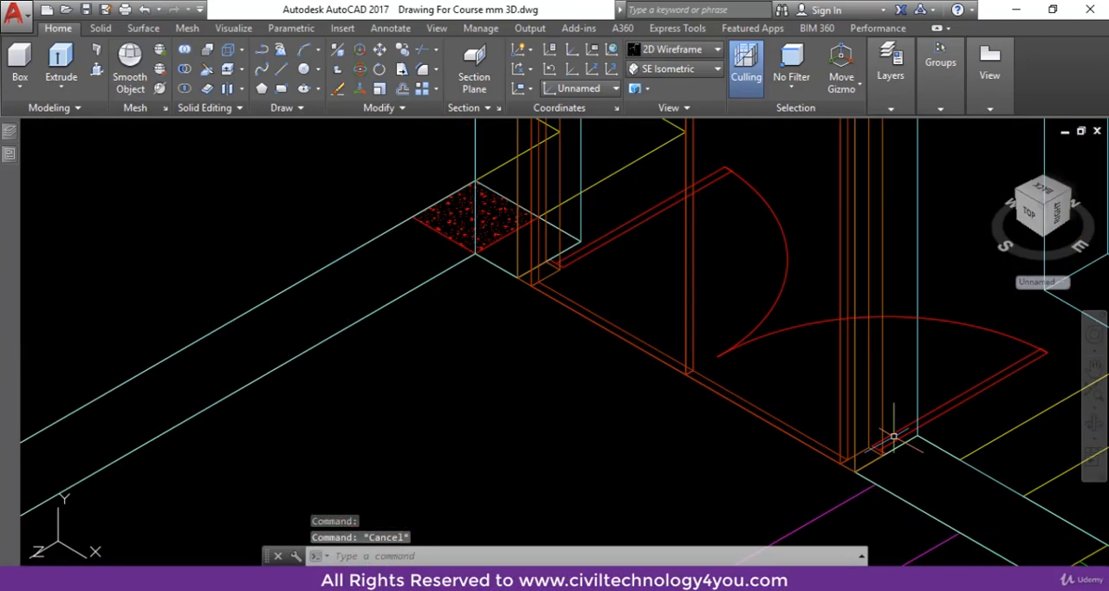
{"action": "left_click", "coordinate": [880, 391]}
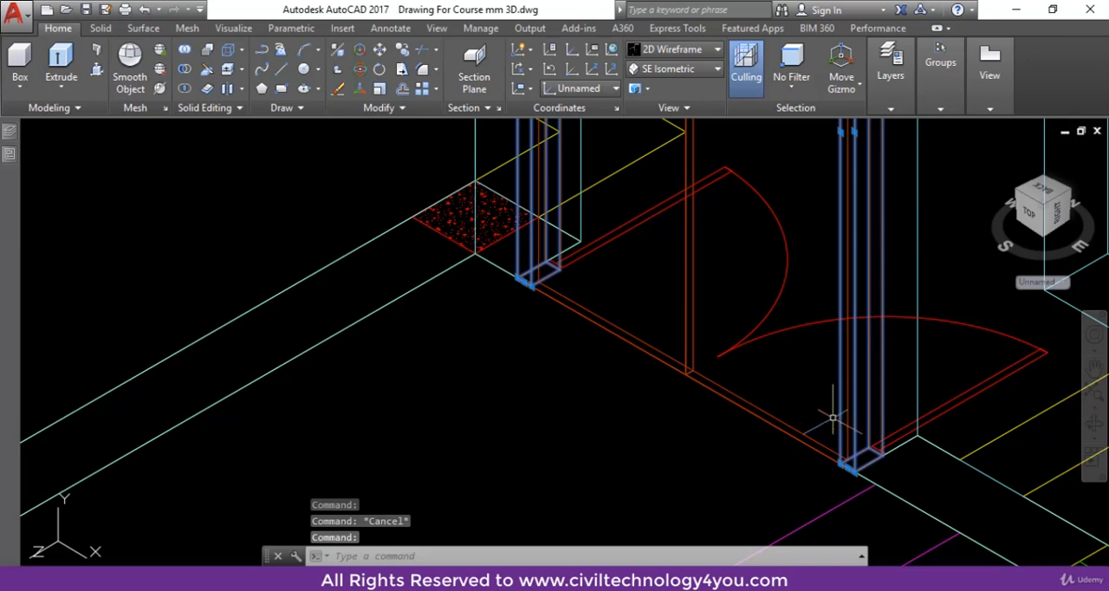
{"action": "scroll", "coordinate": [833, 419], "scroll_direction": "down", "scroll_amount": 3}
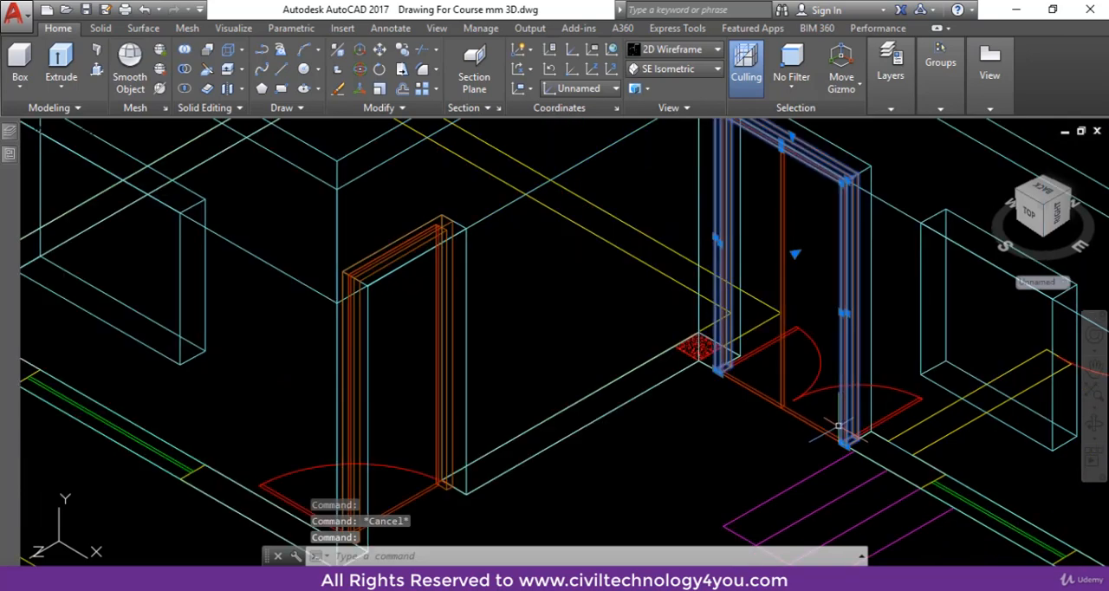
{"action": "left_click", "coordinate": [799, 196]}
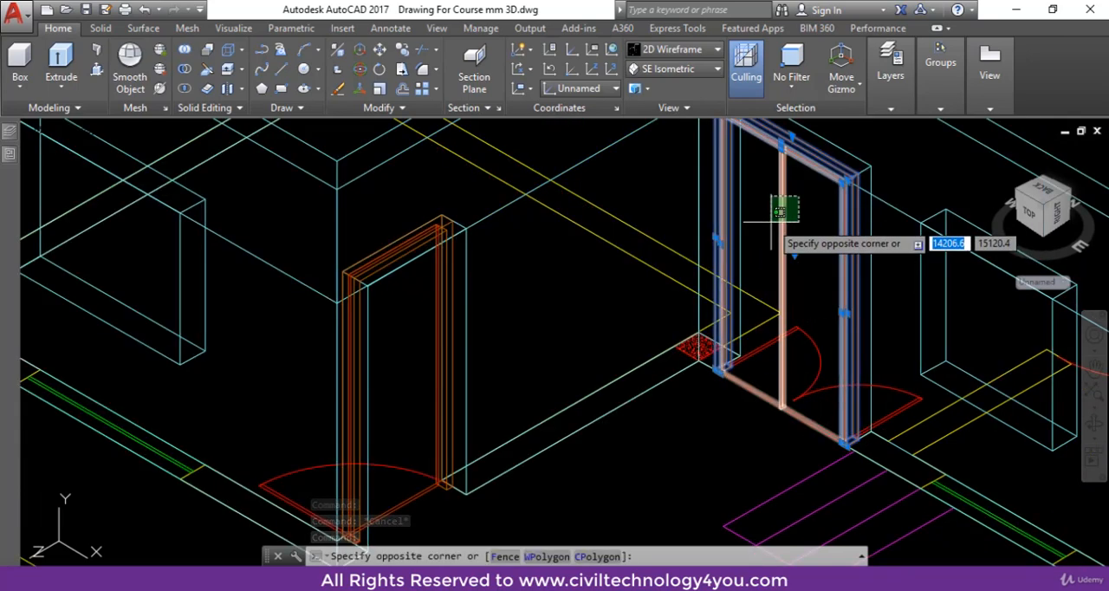
{"action": "left_click", "coordinate": [769, 225]}
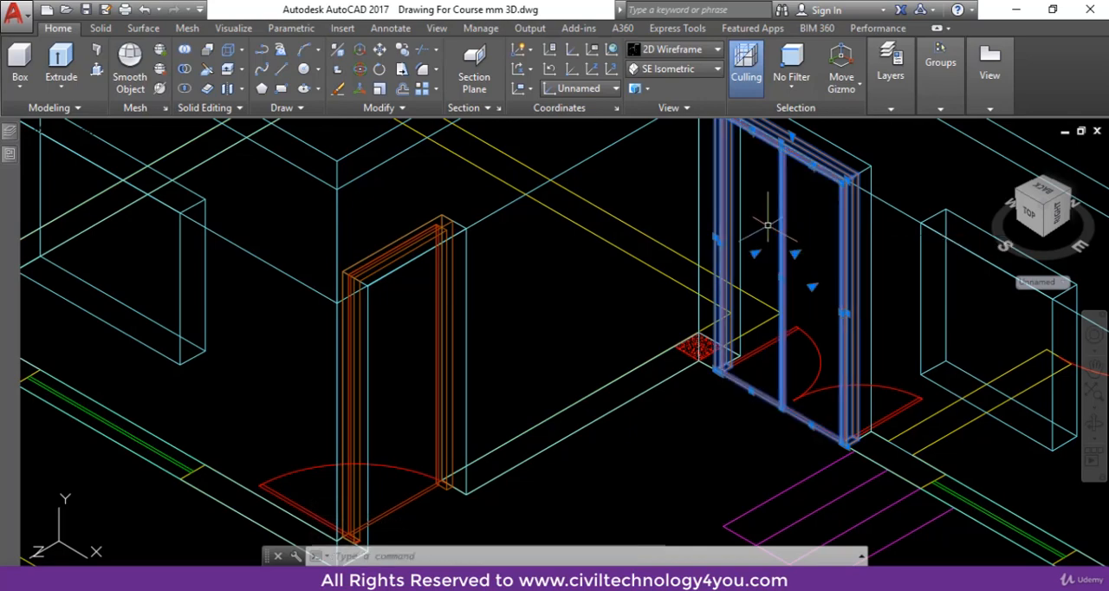
{"action": "scroll", "coordinate": [893, 433], "scroll_direction": "up", "scroll_amount": 3}
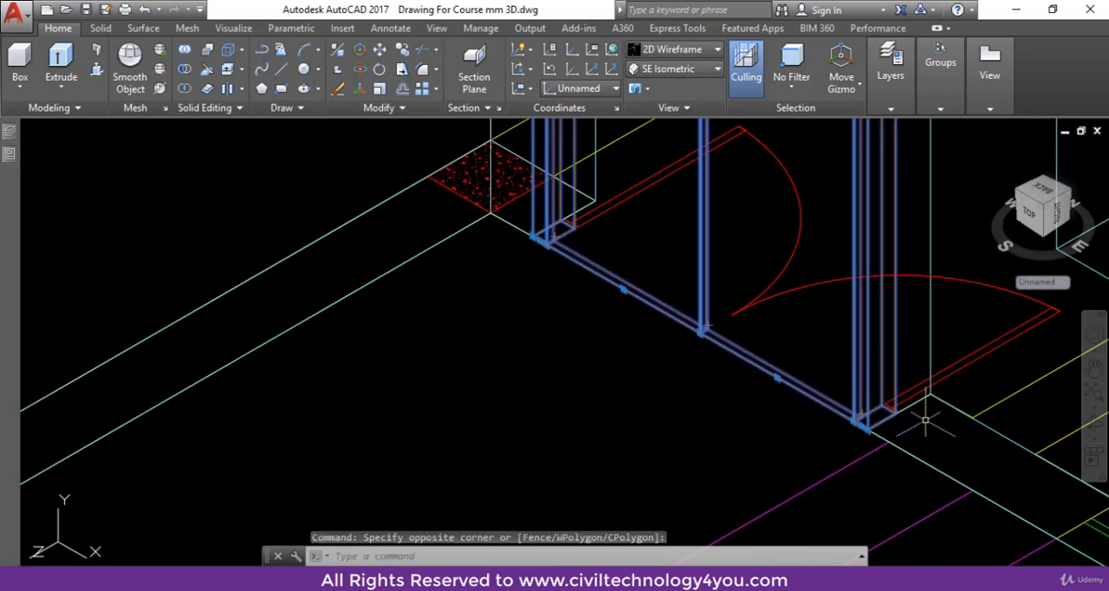
{"action": "type", "text": "m"}
{"action": "key", "text": "Return"}
{"action": "scroll", "coordinate": [904, 416], "scroll_direction": "up", "scroll_amount": 2}
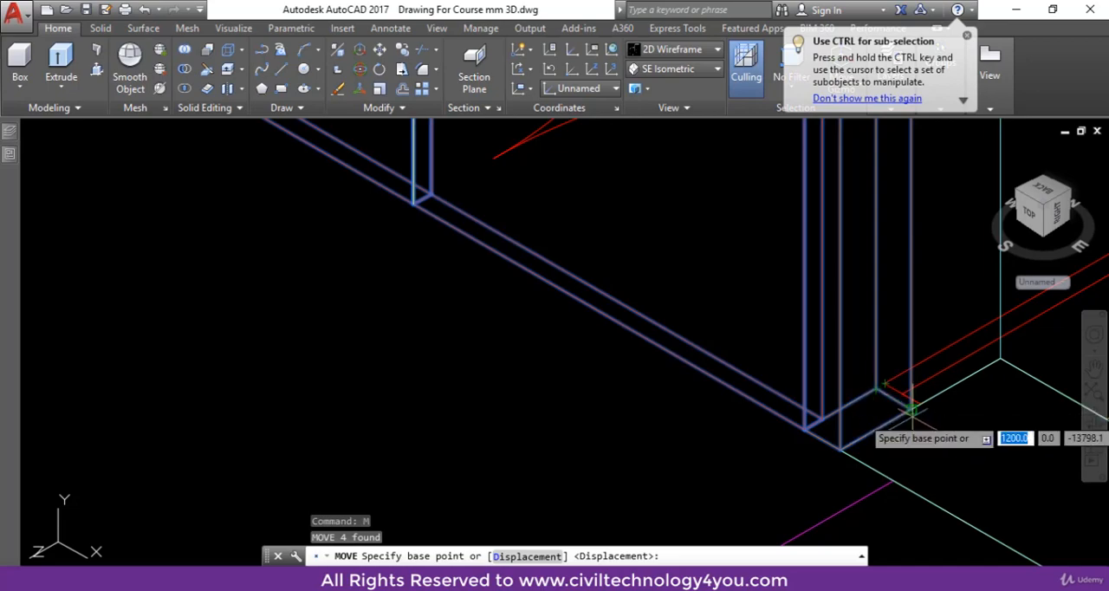
{"action": "left_click", "coordinate": [910, 409]}
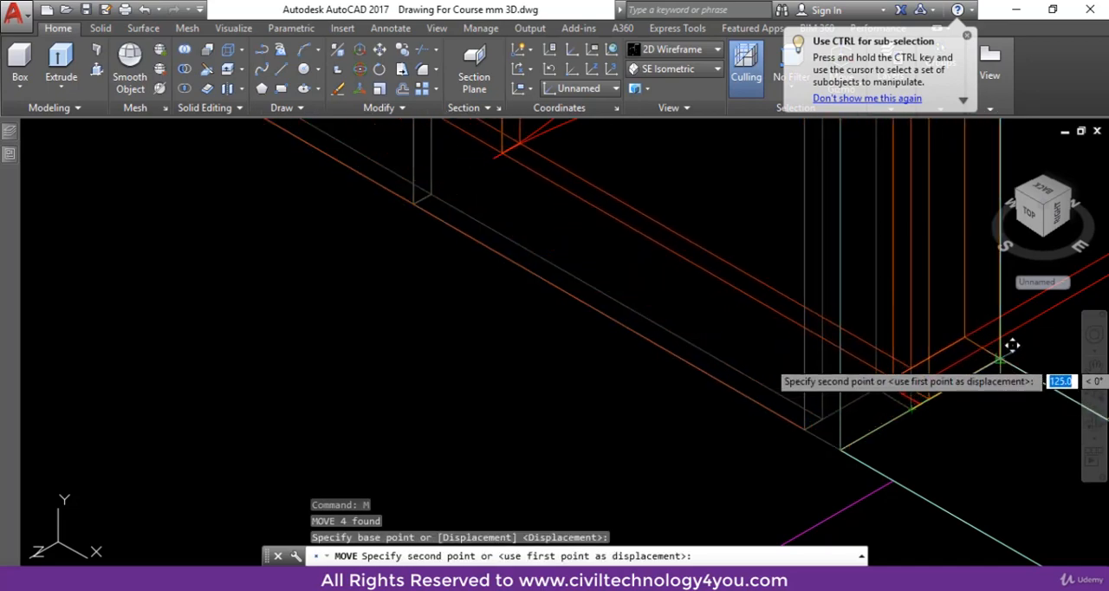
{"action": "scroll", "coordinate": [979, 403], "scroll_direction": "down", "scroll_amount": 2}
{"action": "key", "text": "Escape"}
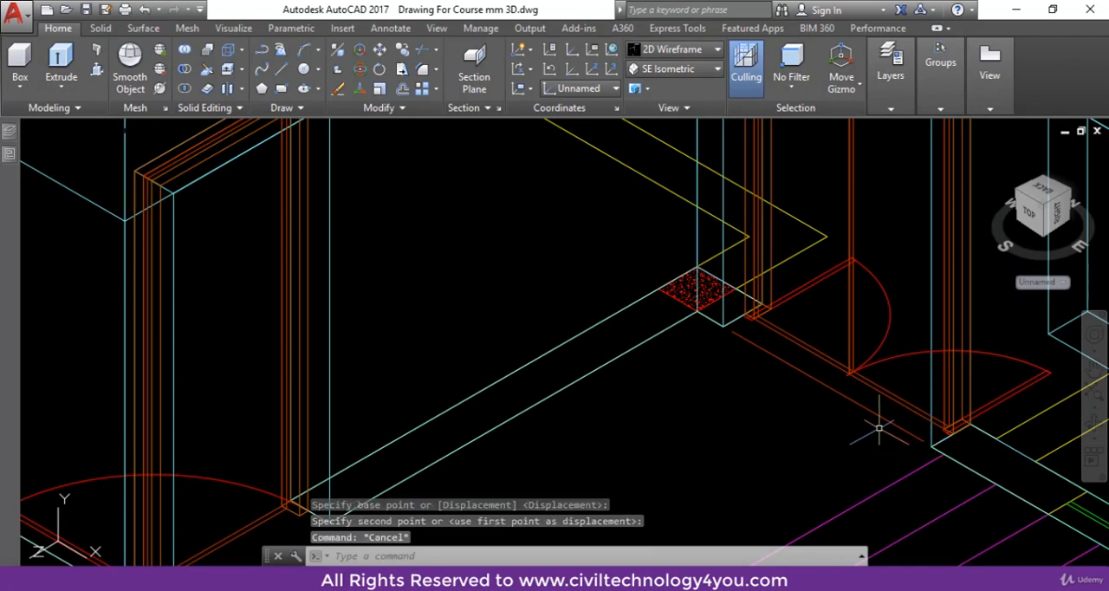
Erase the leftover line along the door's former foot position
{"action": "left_click", "coordinate": [883, 419]}
{"action": "type", "text": "e"}
{"action": "key", "text": "Return"}
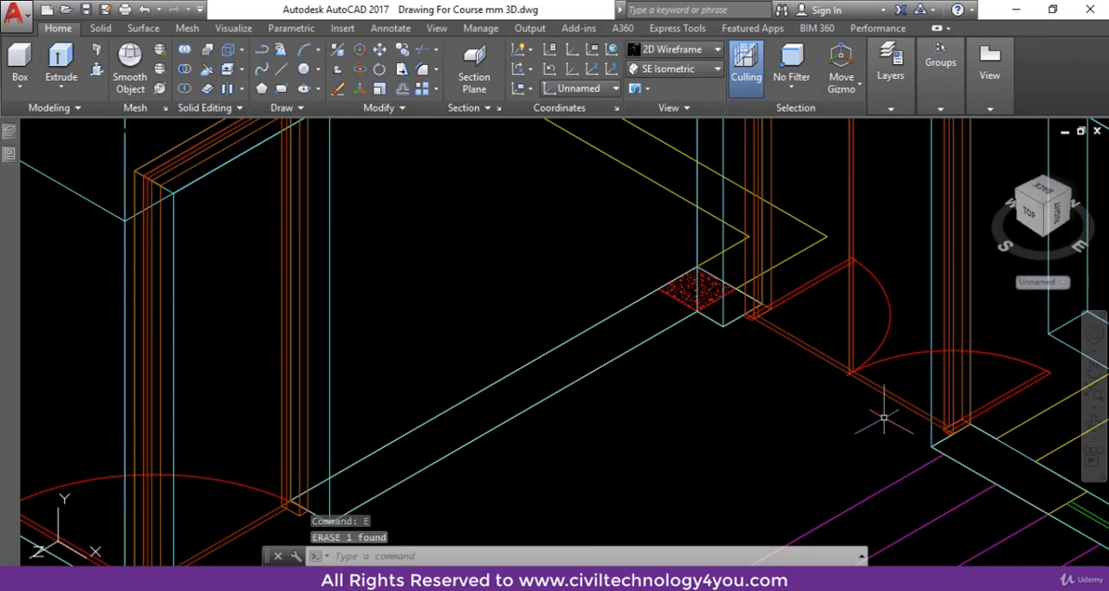
Move both shutters 75 mm within the frame, from their rear foot corner to the jamb's rear corner
{"action": "scroll", "coordinate": [878, 458], "scroll_direction": "down", "scroll_amount": 3}
{"action": "middle_click_drag", "start_coordinate": [873, 460], "coordinate": [871, 486]}
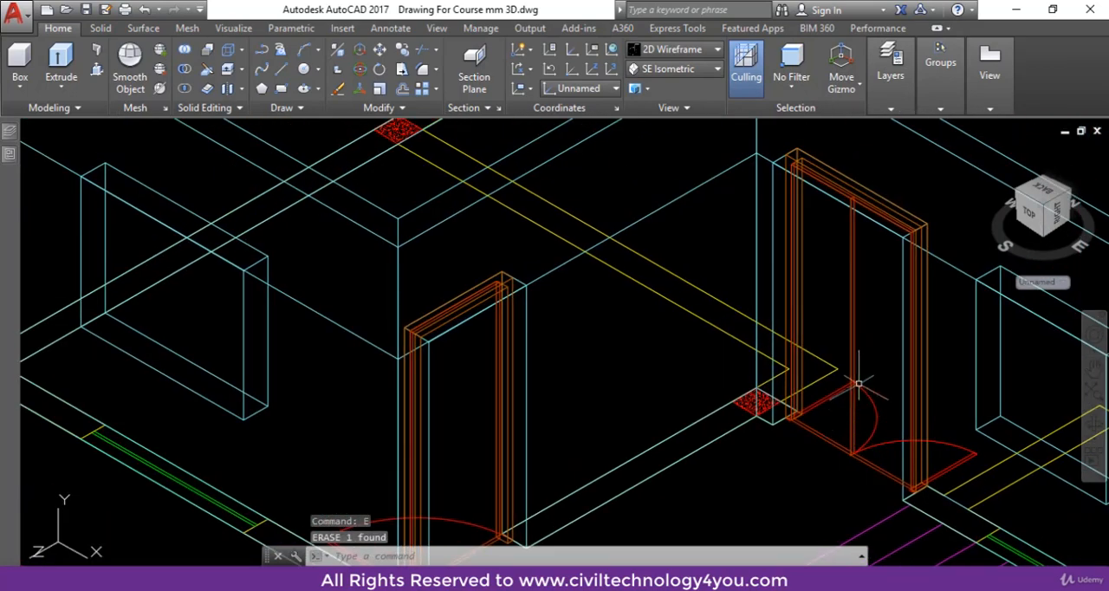
{"action": "scroll", "coordinate": [918, 480], "scroll_direction": "up", "scroll_amount": 3}
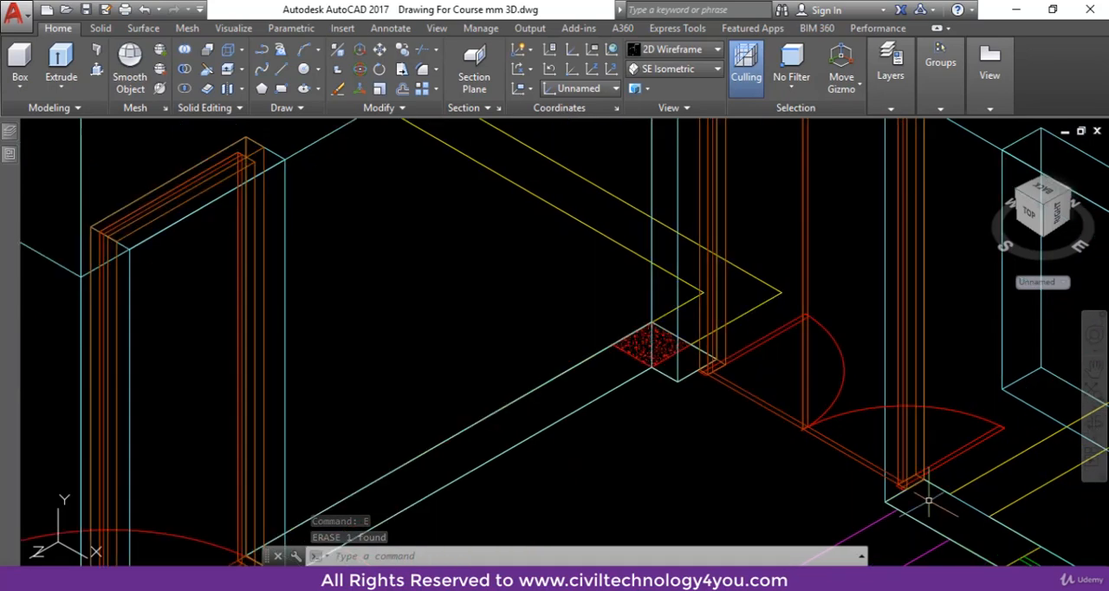
{"action": "scroll", "coordinate": [916, 466], "scroll_direction": "up", "scroll_amount": 3}
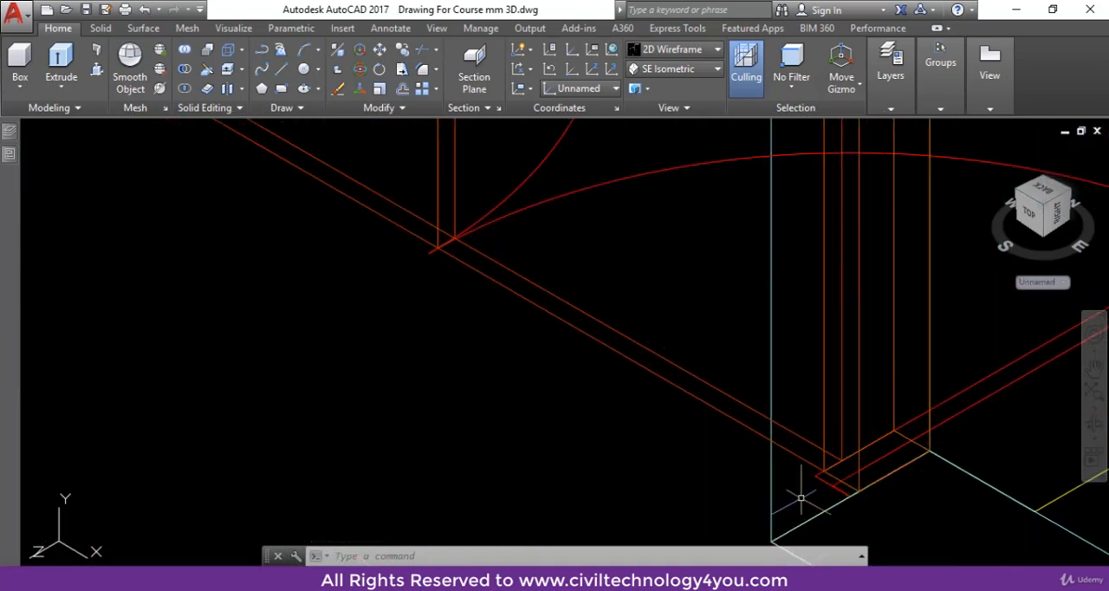
{"action": "scroll", "coordinate": [735, 454], "scroll_direction": "down", "scroll_amount": 3}
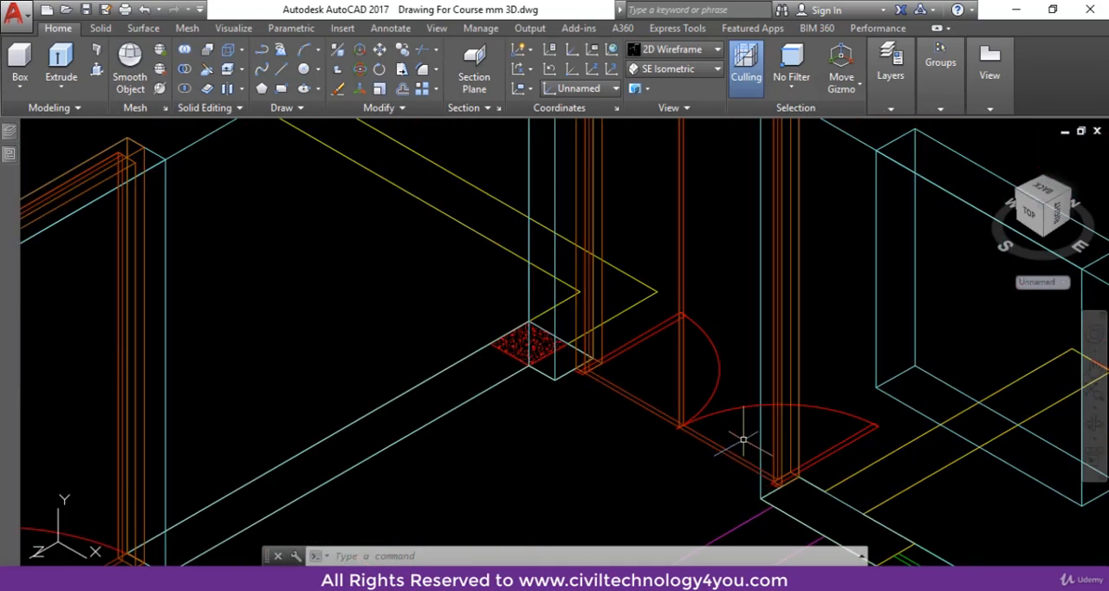
{"action": "left_click", "coordinate": [742, 441]}
{"action": "left_click", "coordinate": [718, 460]}
{"action": "scroll", "coordinate": [651, 411], "scroll_direction": "up", "scroll_amount": 3}
{"action": "left_click", "coordinate": [679, 386]}
{"action": "left_click", "coordinate": [641, 433]}
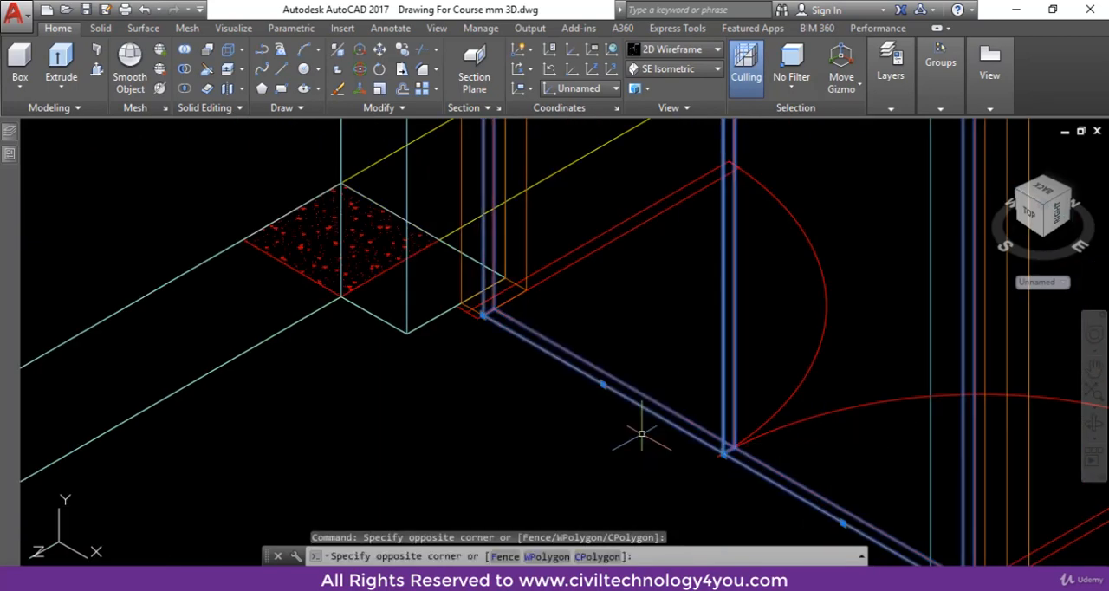
{"action": "scroll", "coordinate": [717, 460], "scroll_direction": "down", "scroll_amount": 3}
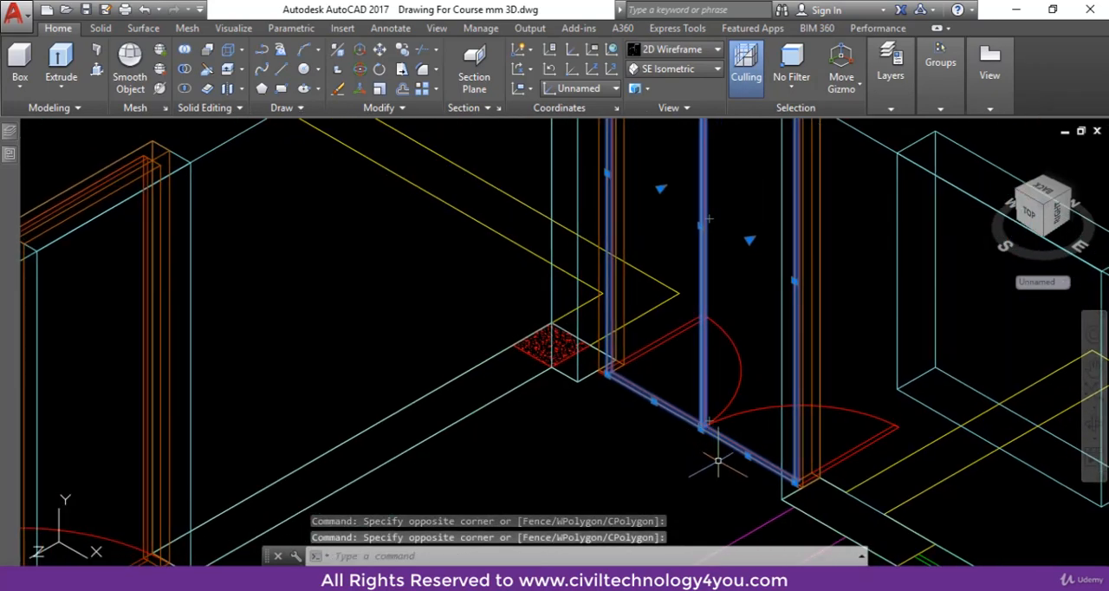
{"action": "type", "text": "m"}
{"action": "key", "text": "Return"}
{"action": "scroll", "coordinate": [754, 459], "scroll_direction": "up", "scroll_amount": 5}
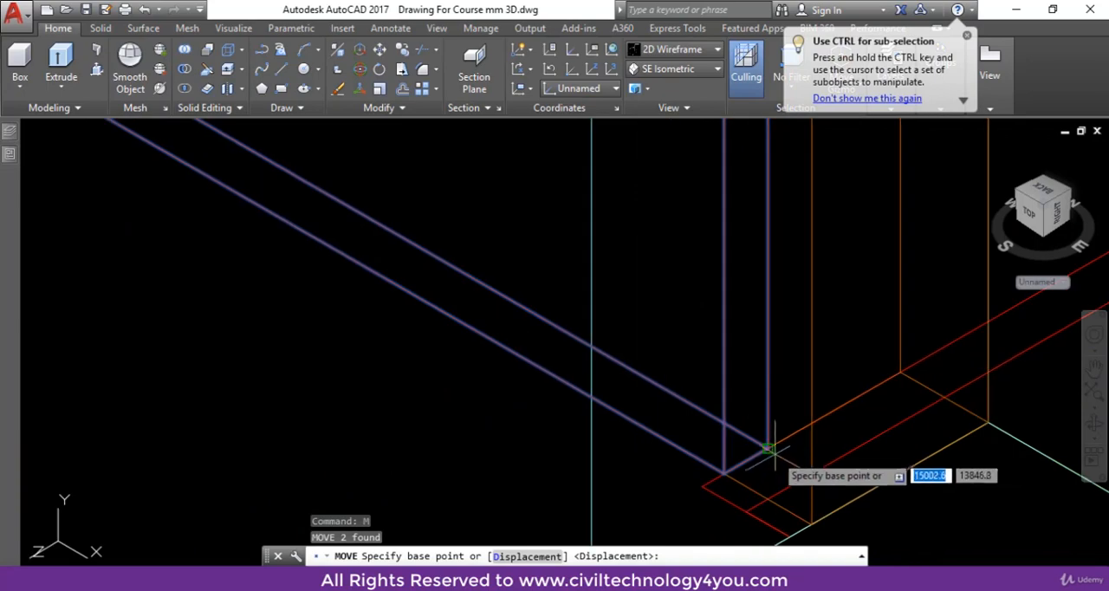
{"action": "left_click", "coordinate": [767, 448]}
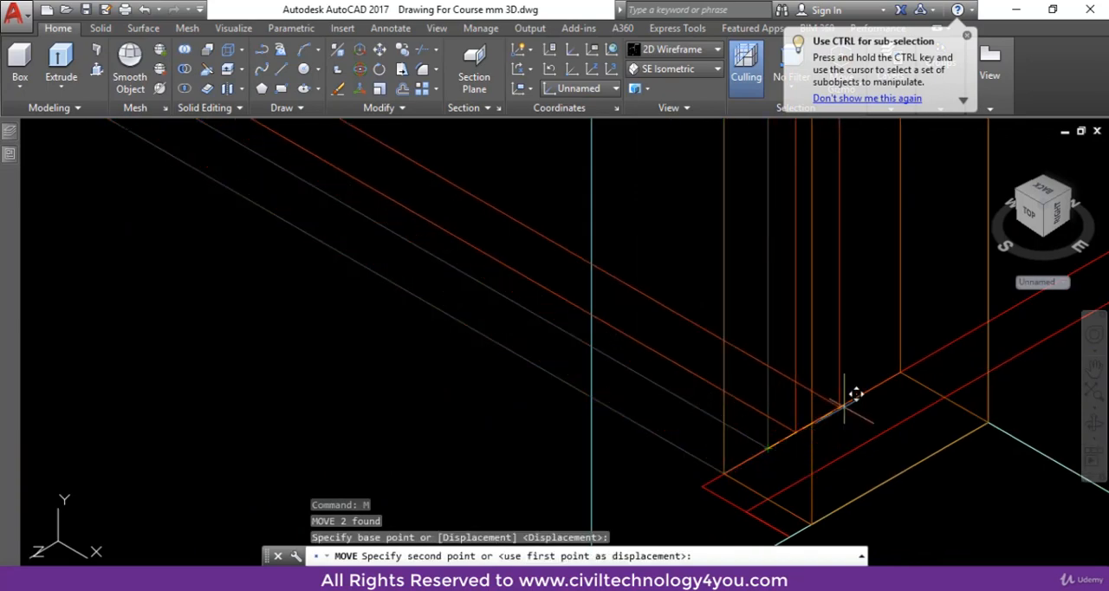
{"action": "left_click", "coordinate": [912, 359]}
Display the model in the Realistic visual style and inspect the repositioned double door
{"action": "scroll", "coordinate": [867, 451], "scroll_direction": "down", "scroll_amount": 5}
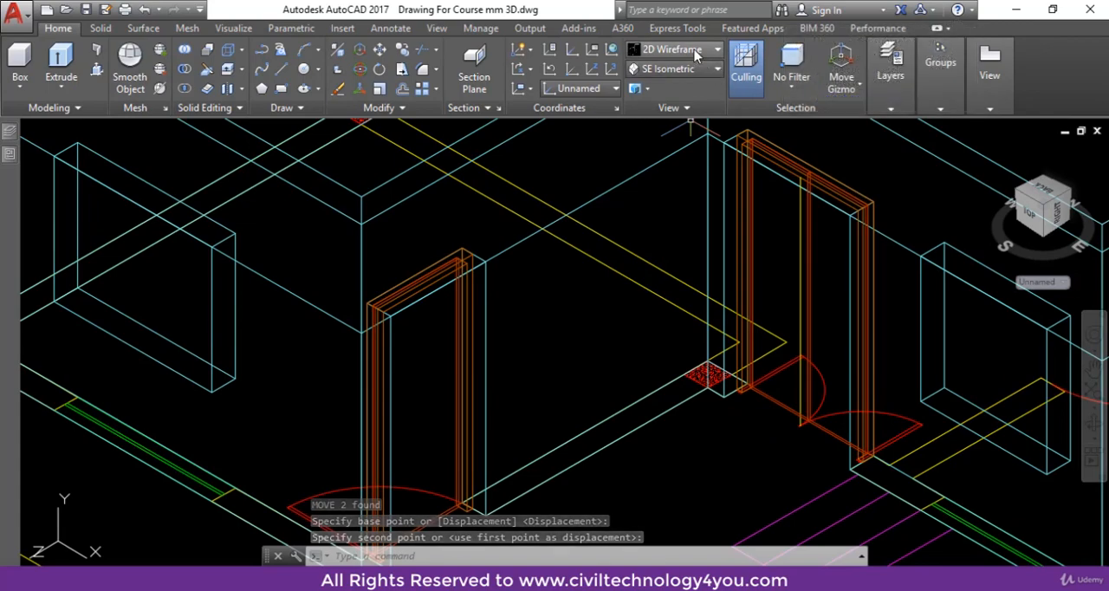
{"action": "left_click", "coordinate": [695, 52]}
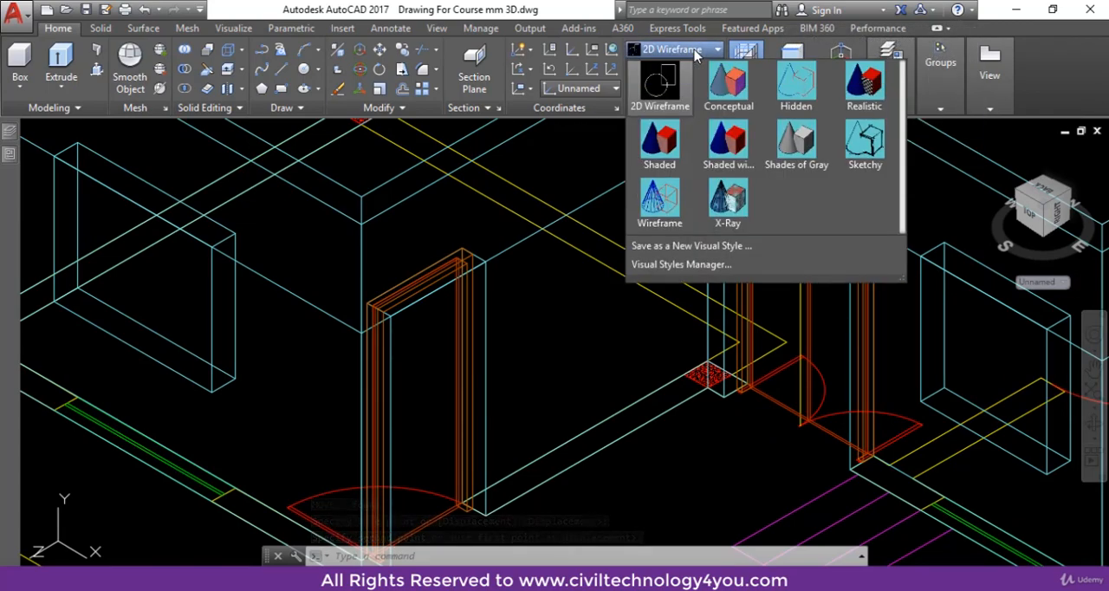
{"action": "left_click", "coordinate": [857, 99]}
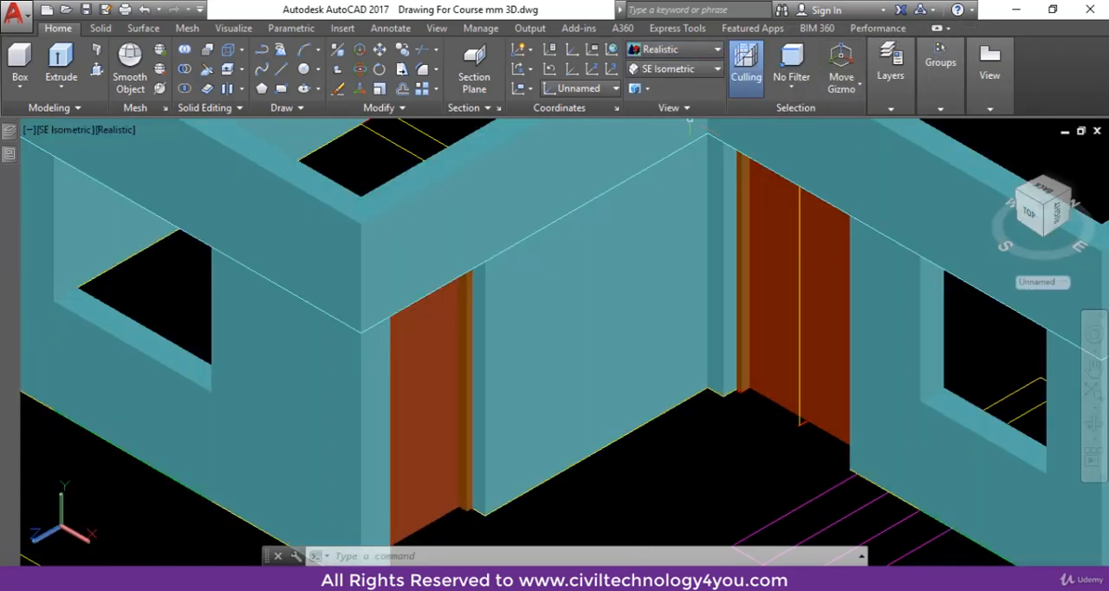
{"action": "scroll", "coordinate": [903, 479], "scroll_direction": "up", "scroll_amount": 5}
{"action": "scroll", "coordinate": [903, 479], "scroll_direction": "up", "scroll_amount": 5}
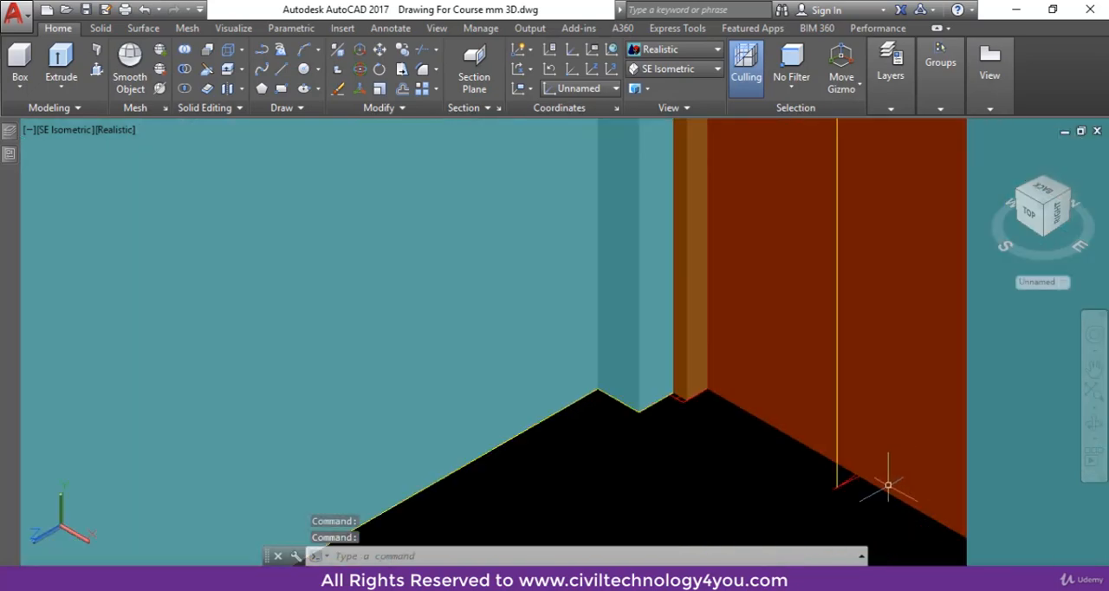
{"action": "scroll", "coordinate": [782, 470], "scroll_direction": "down", "scroll_amount": 5}
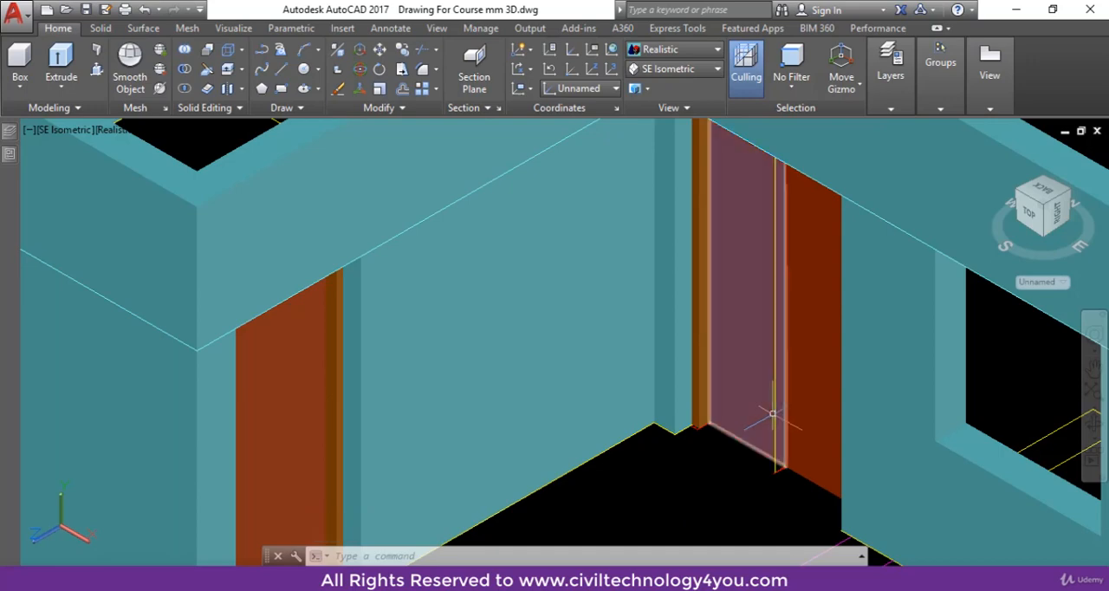
Move the yellow centre line back from its foot endpoint onto the shutters' front face, where the two shutters meet
{"action": "scroll", "coordinate": [774, 453], "scroll_direction": "up", "scroll_amount": 3}
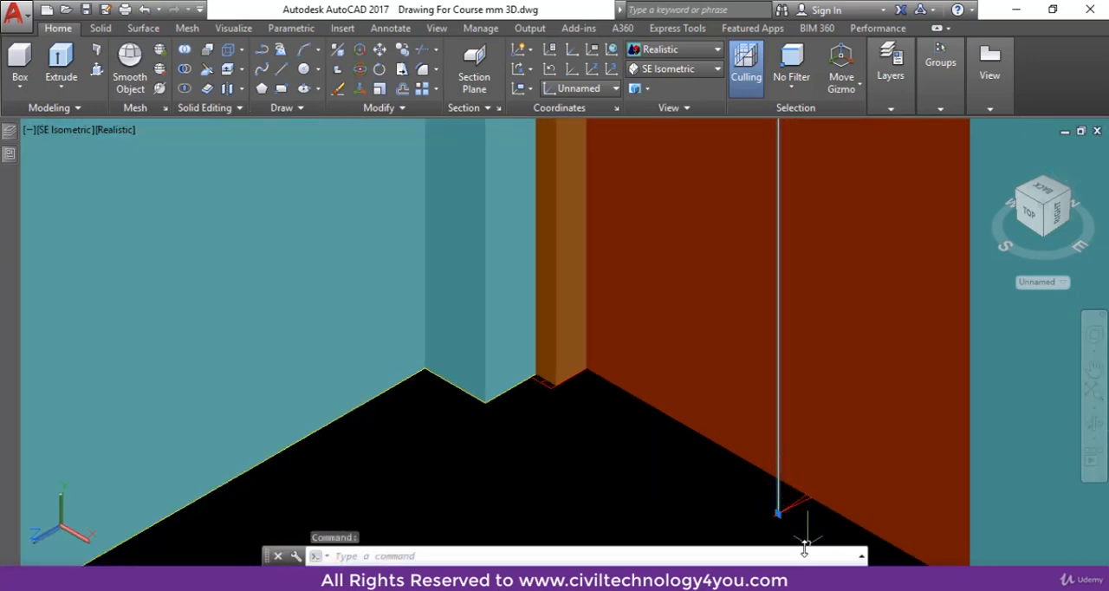
{"action": "type", "text": "m"}
{"action": "key", "text": "Return"}
{"action": "scroll", "coordinate": [810, 546], "scroll_direction": "up", "scroll_amount": 2}
{"action": "left_click", "coordinate": [765, 499]}
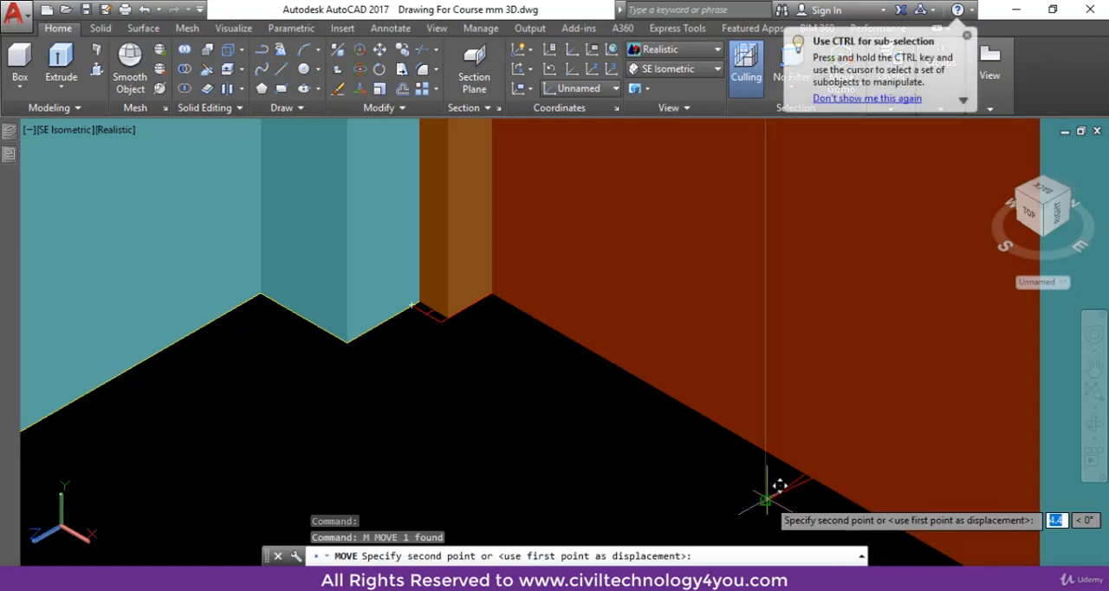
{"action": "left_click", "coordinate": [821, 469]}
{"action": "scroll", "coordinate": [842, 509], "scroll_direction": "down", "scroll_amount": 3}
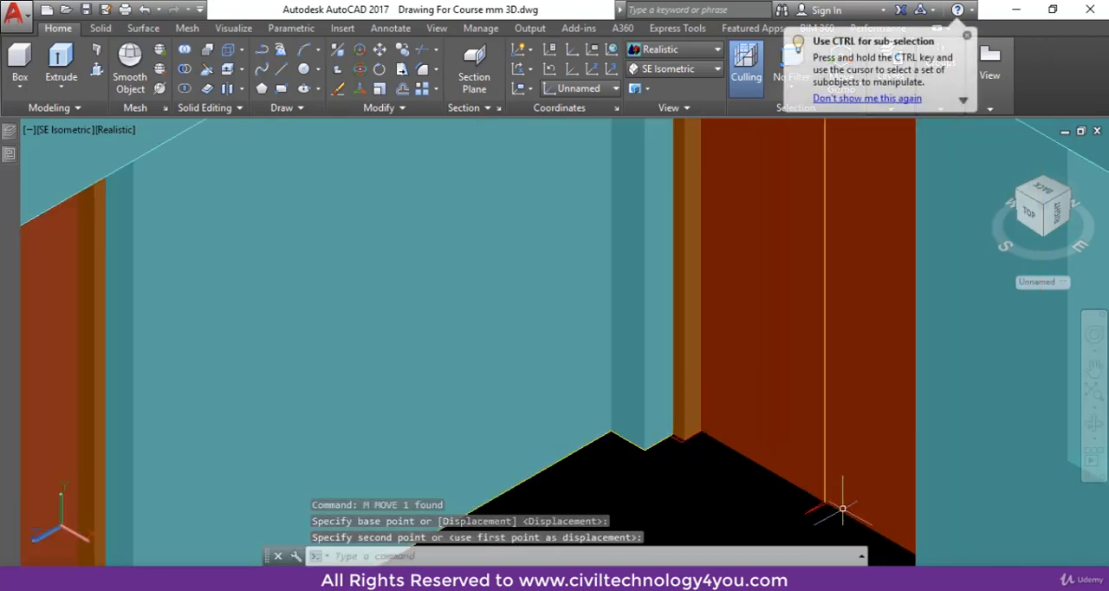
{"action": "scroll", "coordinate": [842, 509], "scroll_direction": "down", "scroll_amount": 4}
{"action": "key", "text": "Escape"}
Orbit the house model to examine the double door from the other side of the wall
{"action": "scroll", "coordinate": [837, 465], "scroll_direction": "up", "scroll_amount": 4}
{"action": "scroll", "coordinate": [892, 450], "scroll_direction": "down", "scroll_amount": 5}
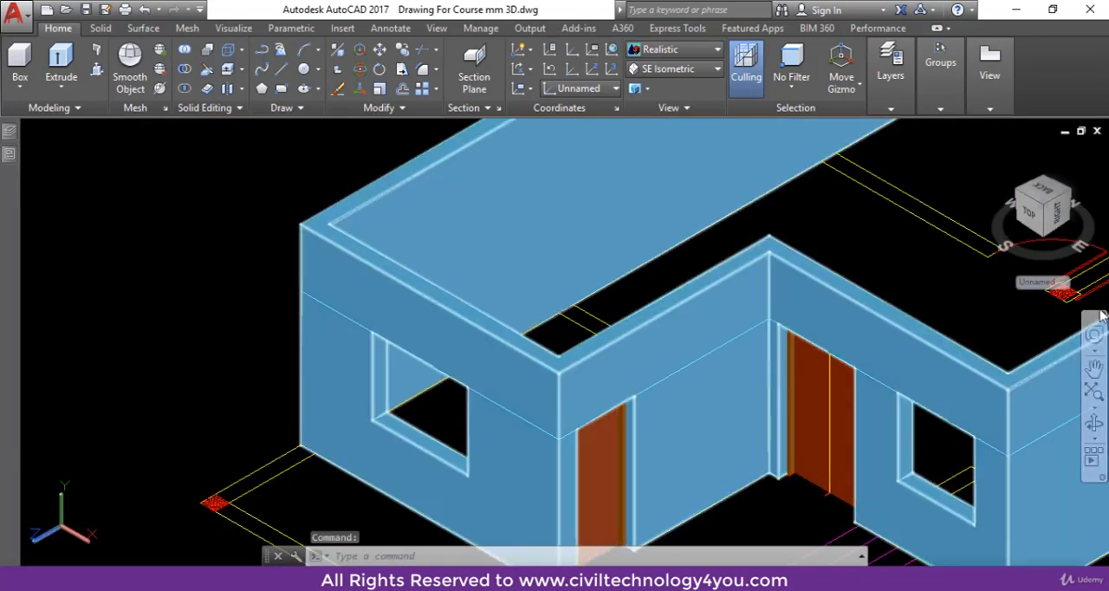
{"action": "left_click", "coordinate": [1093, 422]}
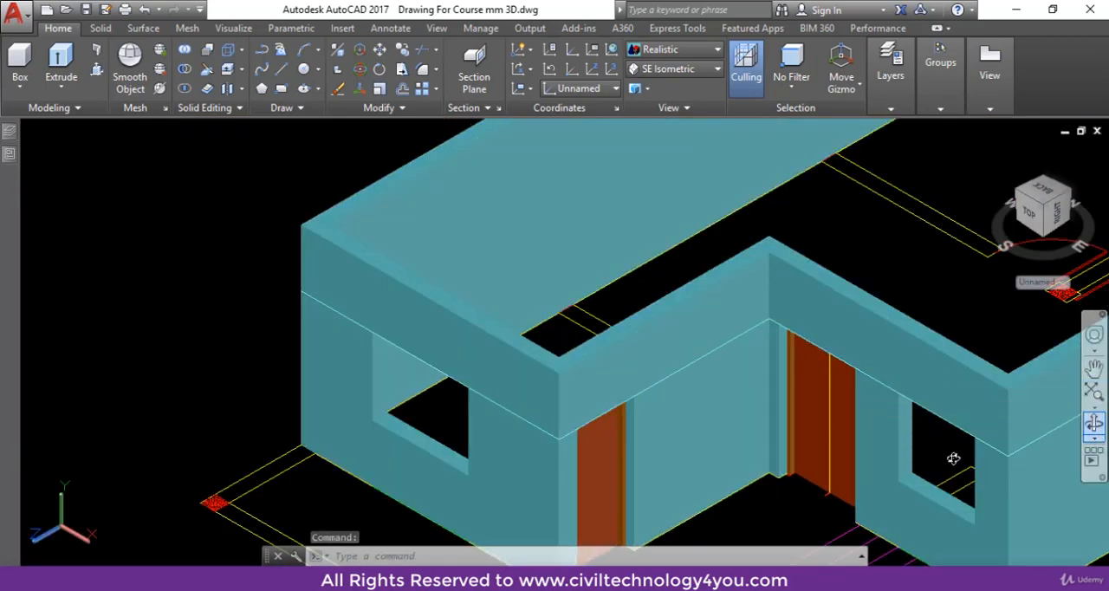
{"action": "left_click_drag", "start_coordinate": [953, 458], "coordinate": [510, 343]}
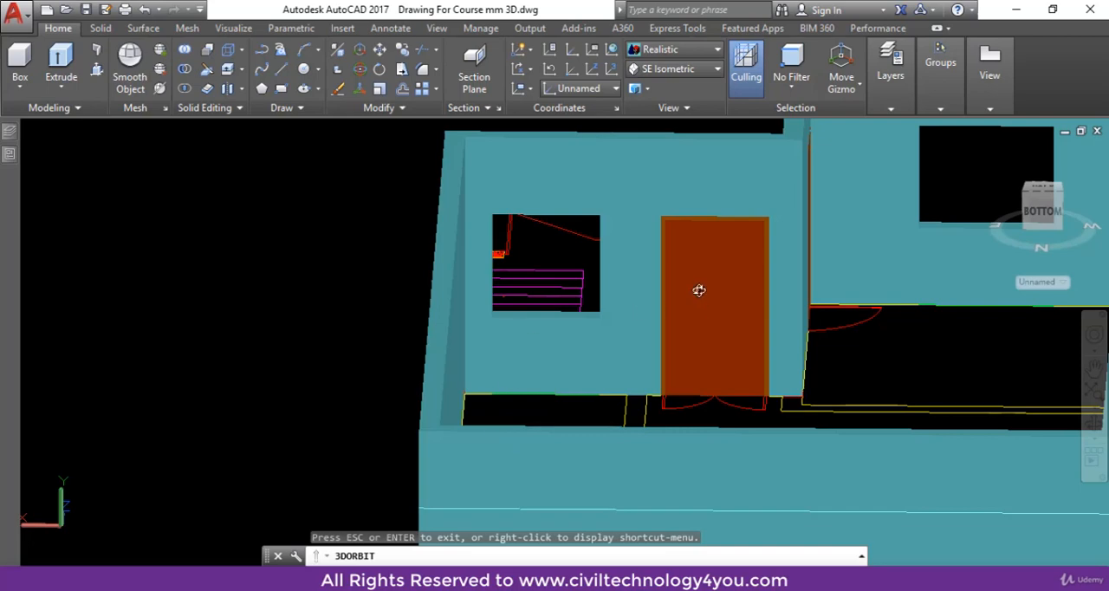
{"action": "key", "text": "Escape"}
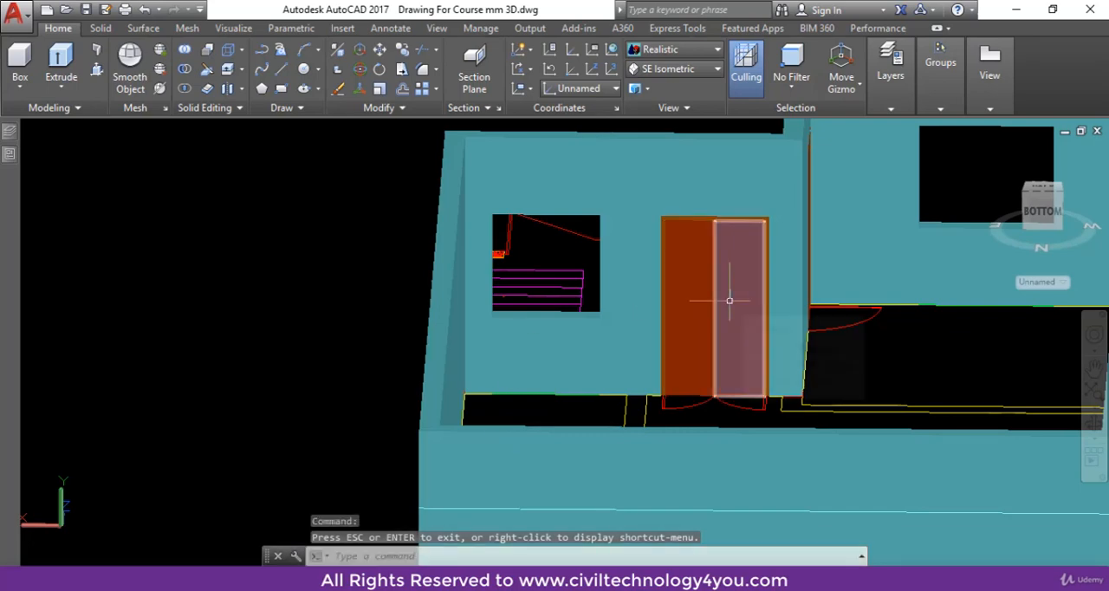
{"action": "scroll", "coordinate": [736, 382], "scroll_direction": "down", "scroll_amount": 2}
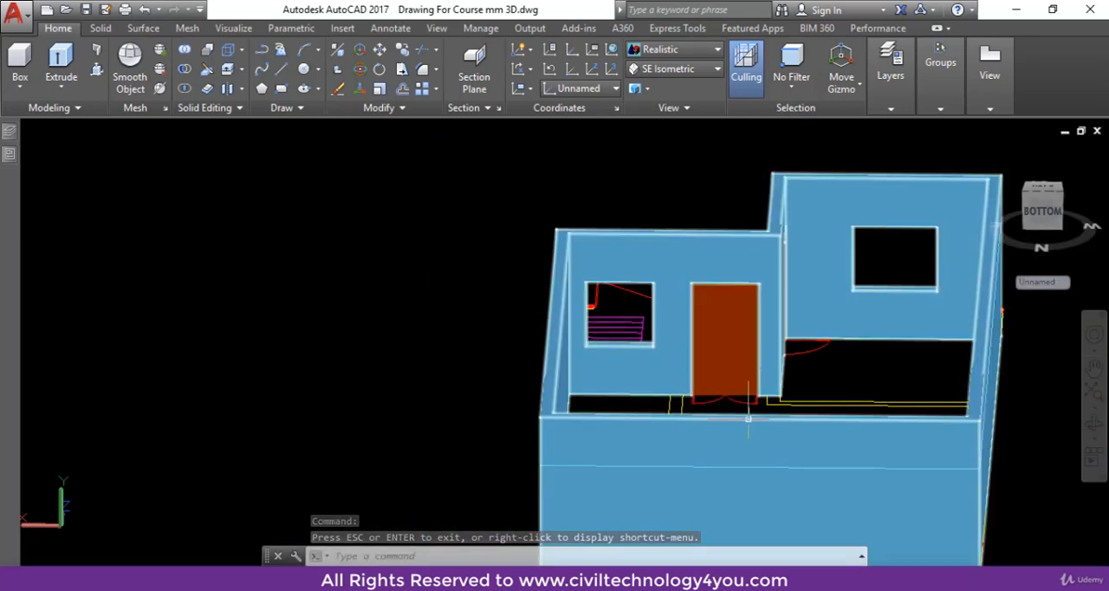